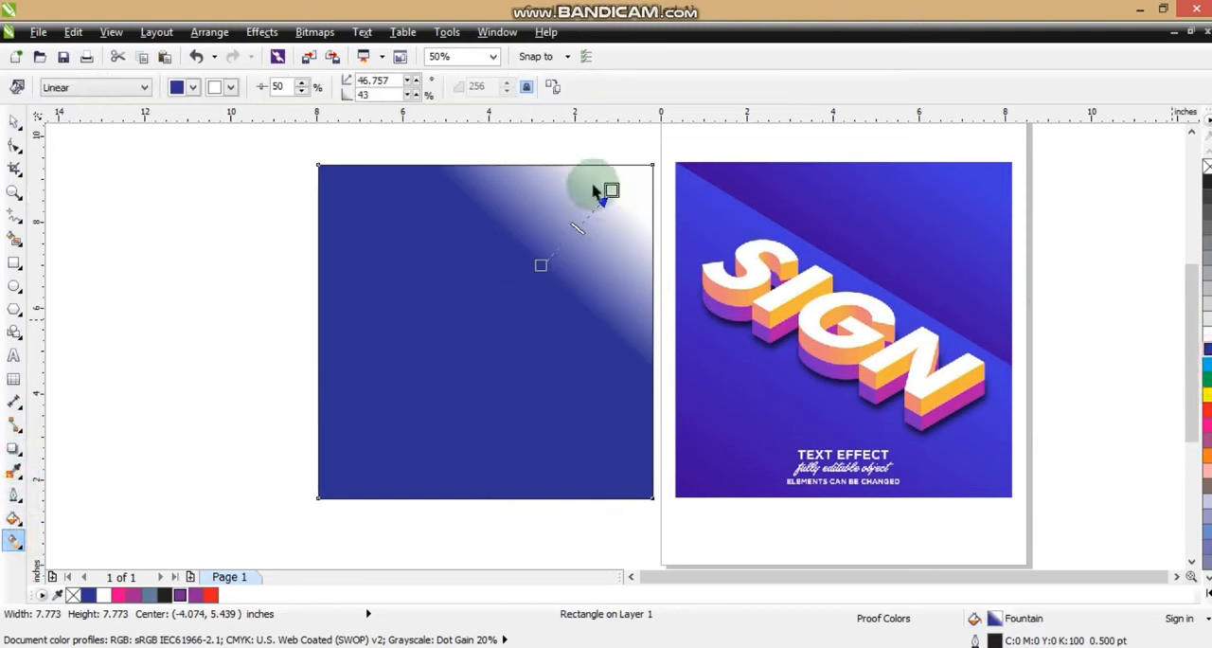
Recolor the square's linear gradient from black near its center to blue at the upper-right corner, at an angle of about 49°
left_click_drag(609, 193, 609, 194)
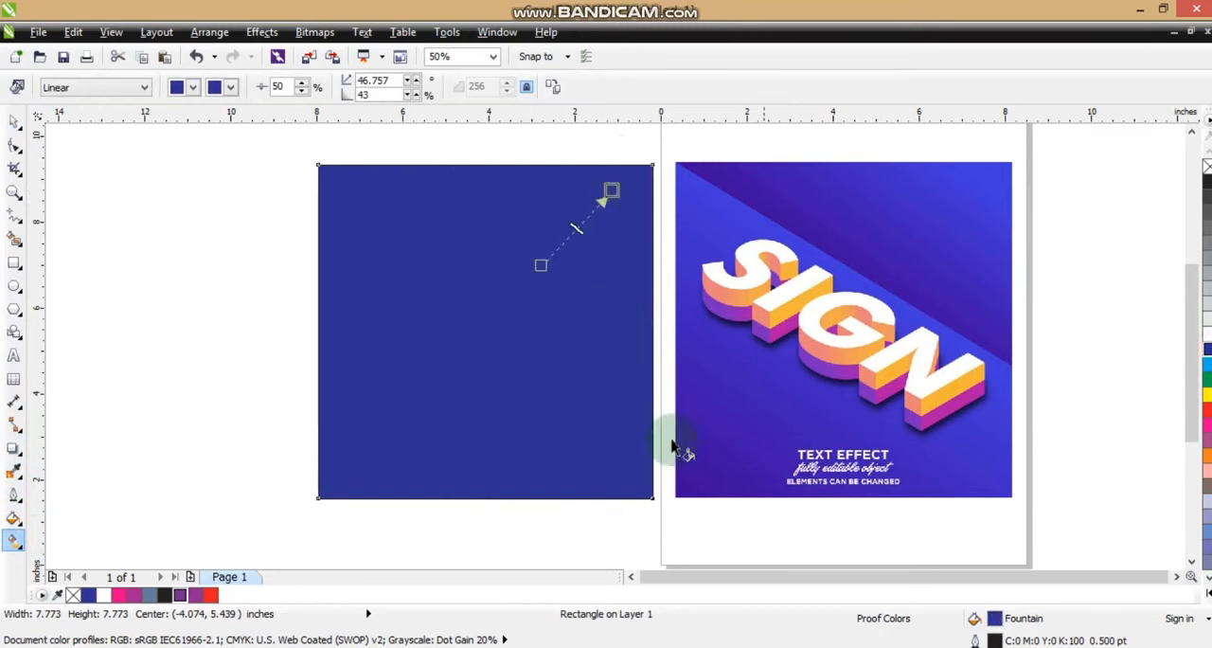
left_click(1192, 572)
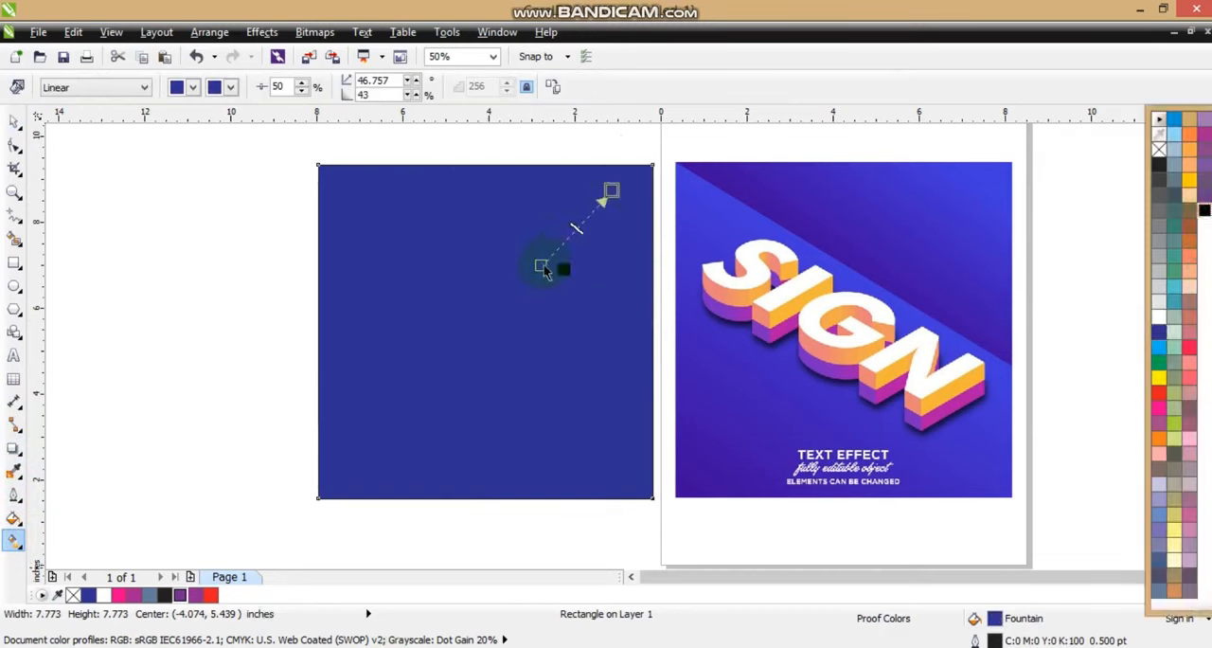
left_click_drag(544, 268, 523, 283)
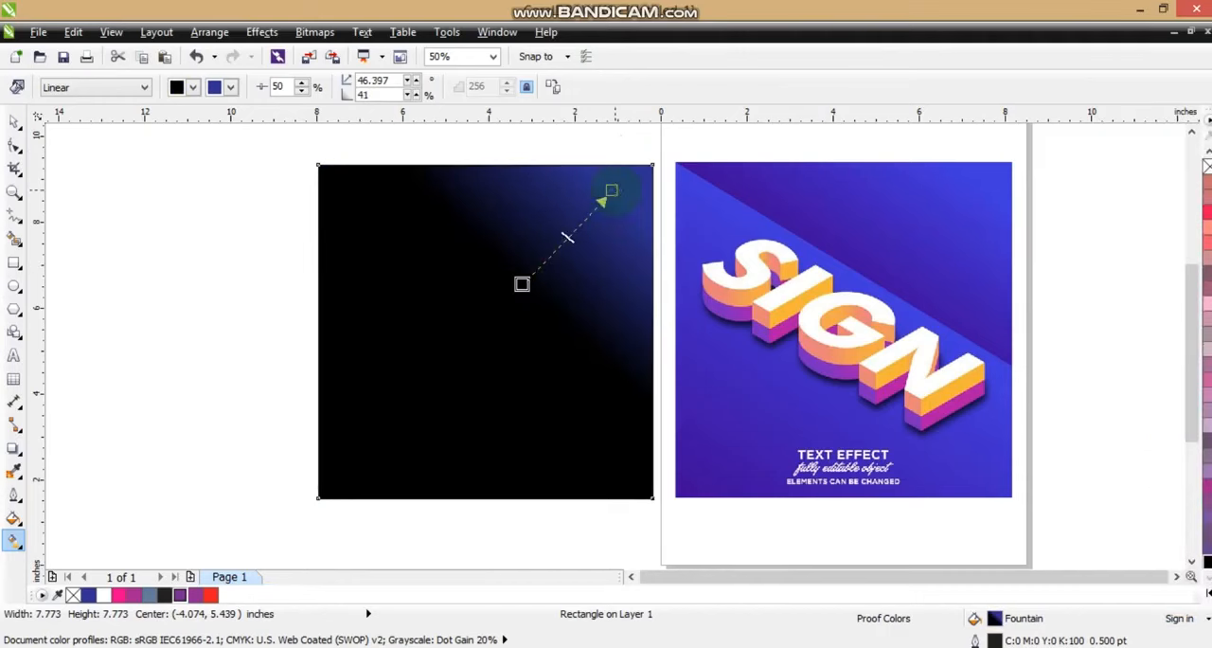
left_click_drag(612, 191, 623, 177)
left_click(522, 284)
left_click_drag(519, 296, 517, 298)
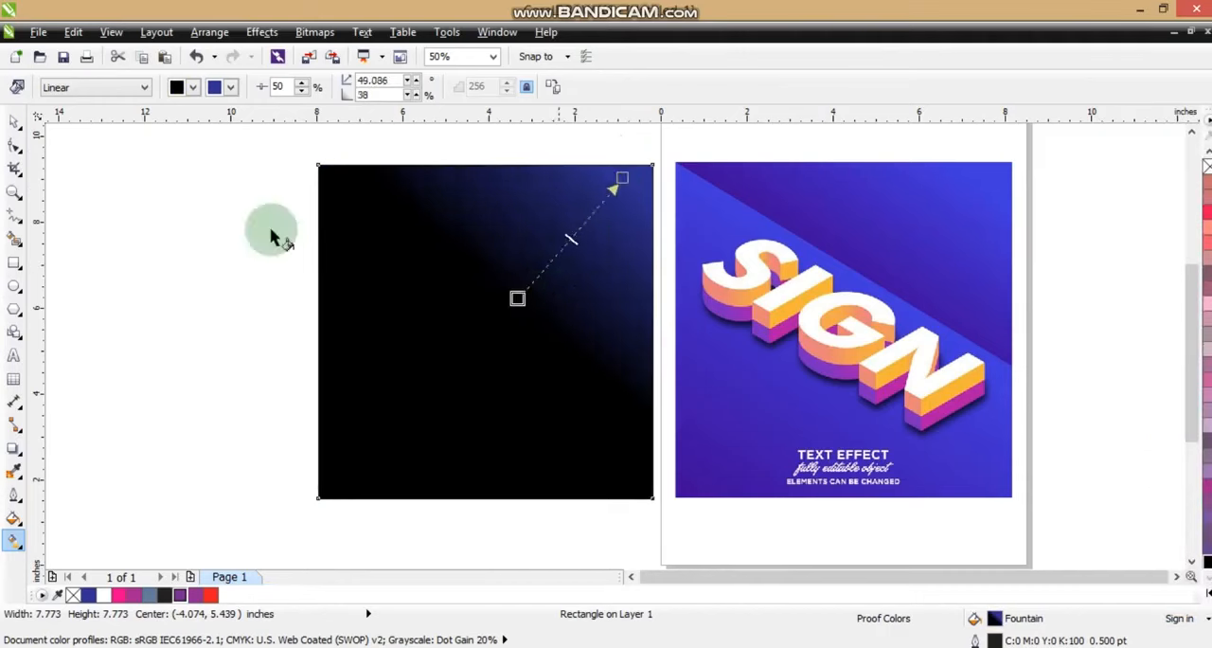
left_click(82, 227)
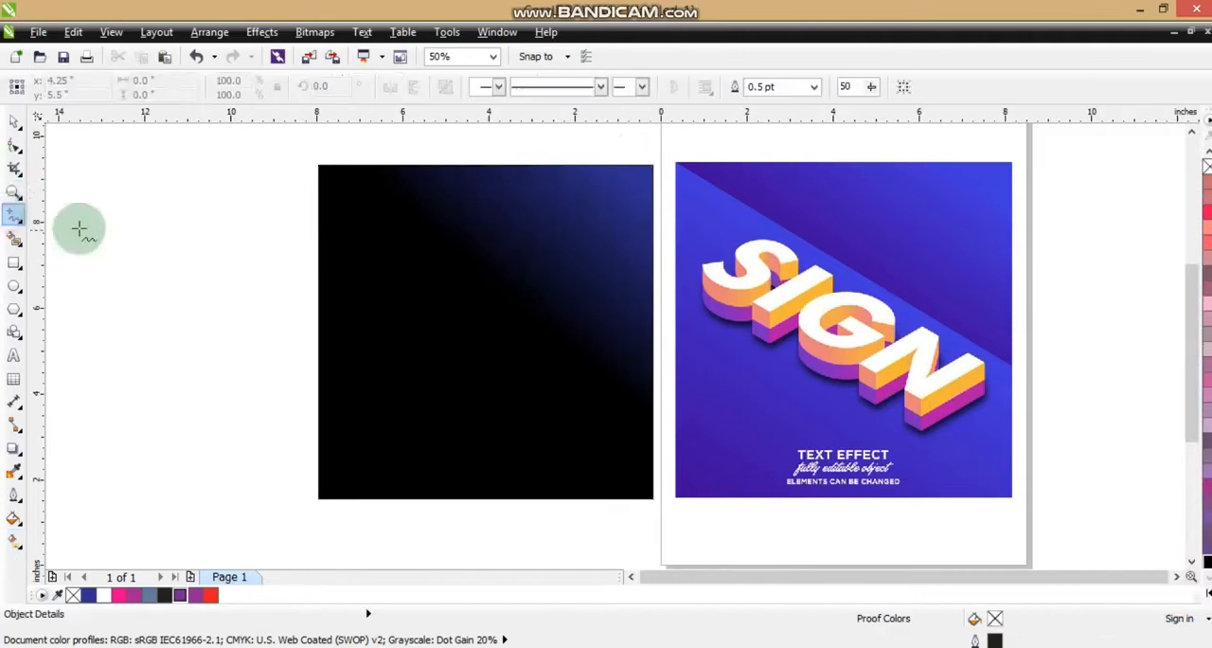
Convert a duplicate of the gradient square to curves and cut off its upper-right corner diagonally, from the upper-left corner to the right edge
left_click(14, 122)
left_click(473, 268)
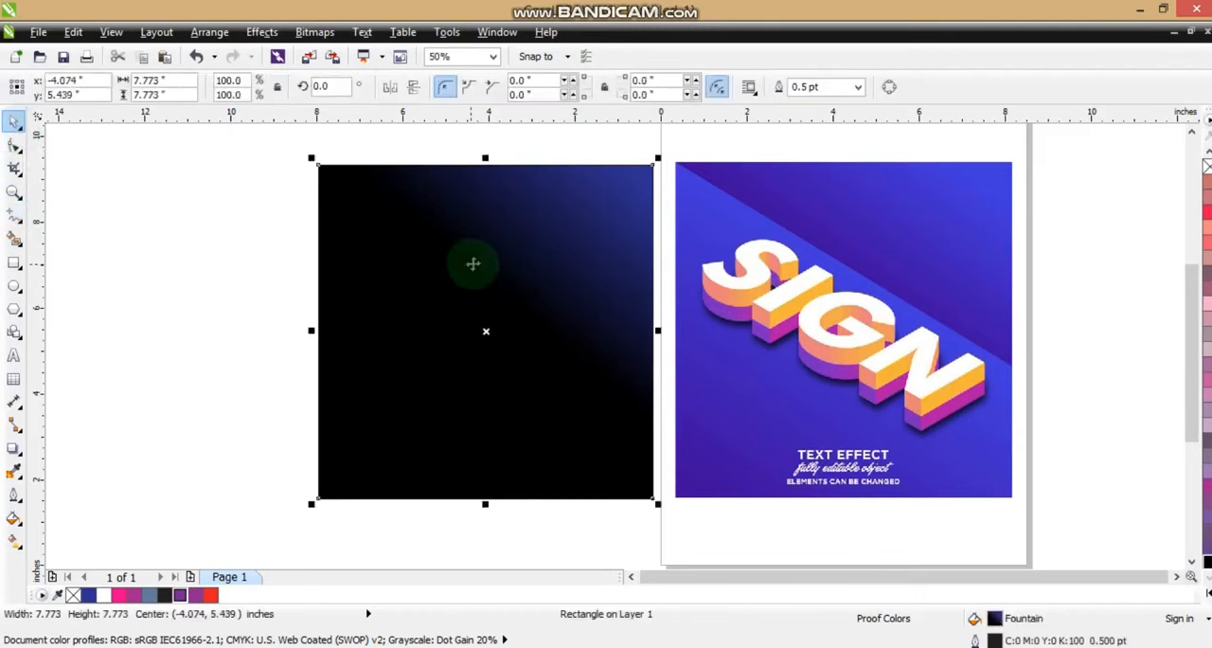
left_click(10, 148)
key("ctrl+q")
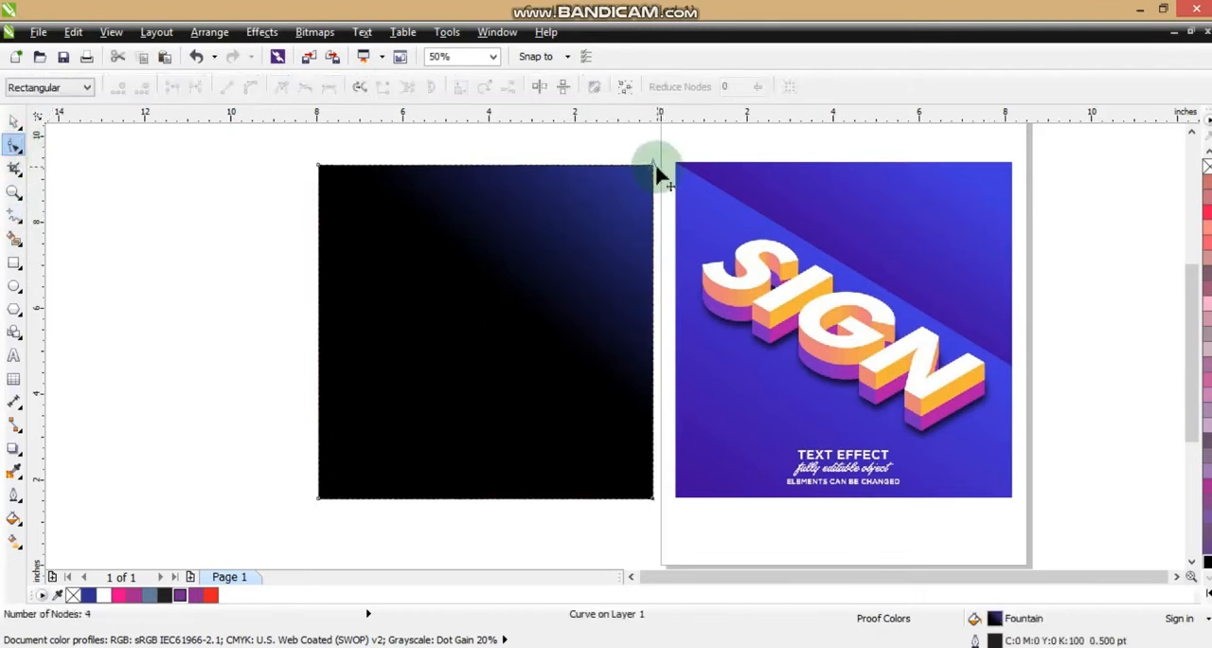
double_click(651, 370)
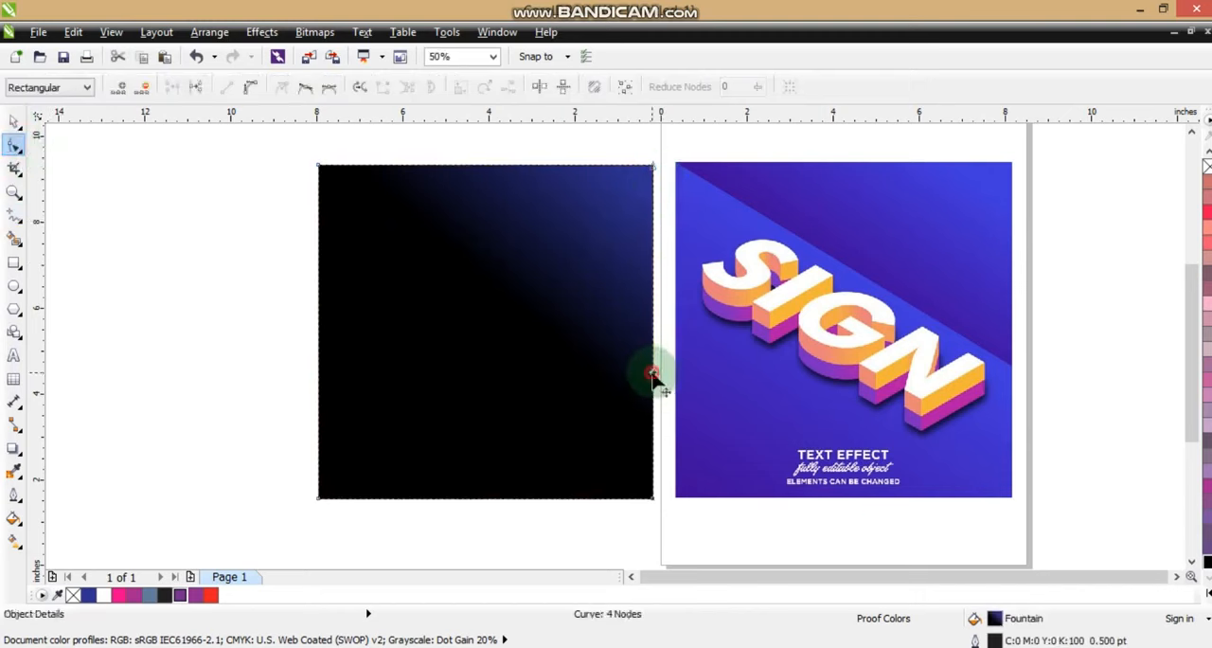
double_click(652, 168)
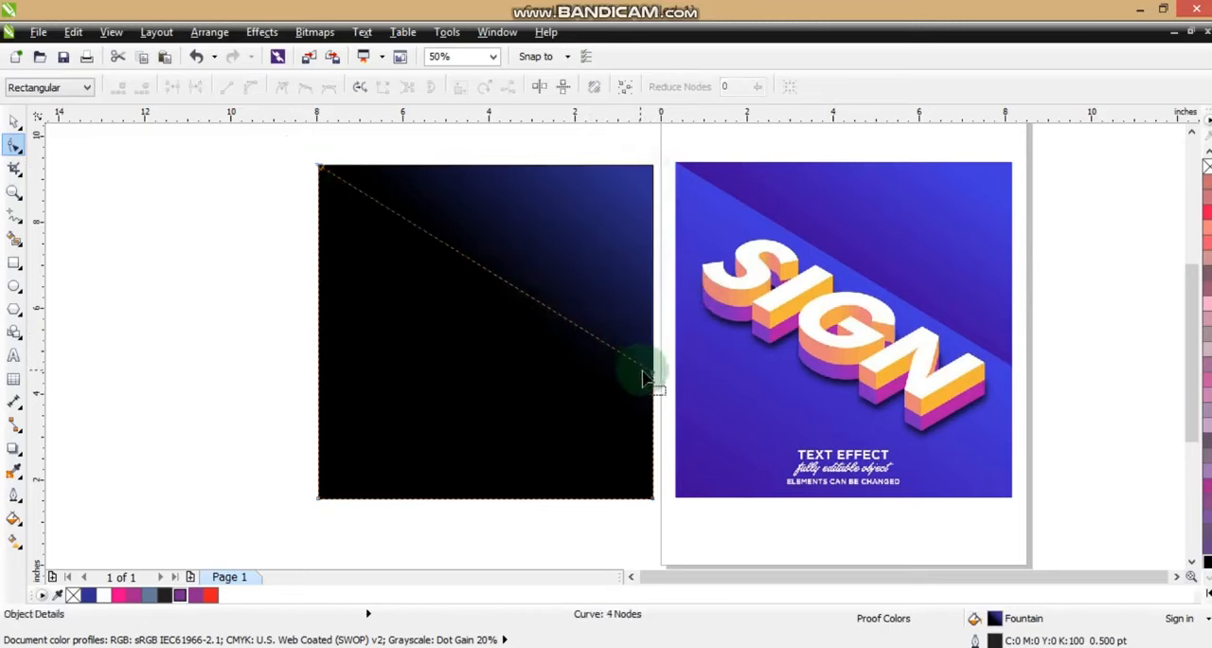
mouse_move(652, 371)
left_mouse_down()
mouse_move(658, 397)
mouse_move(651, 388)
left_mouse_up()
Run the cut shape's gradient from black at its lower-left corner to blue near the diagonal, and stretch the background square's gradient start toward the lower left
left_click(16, 538)
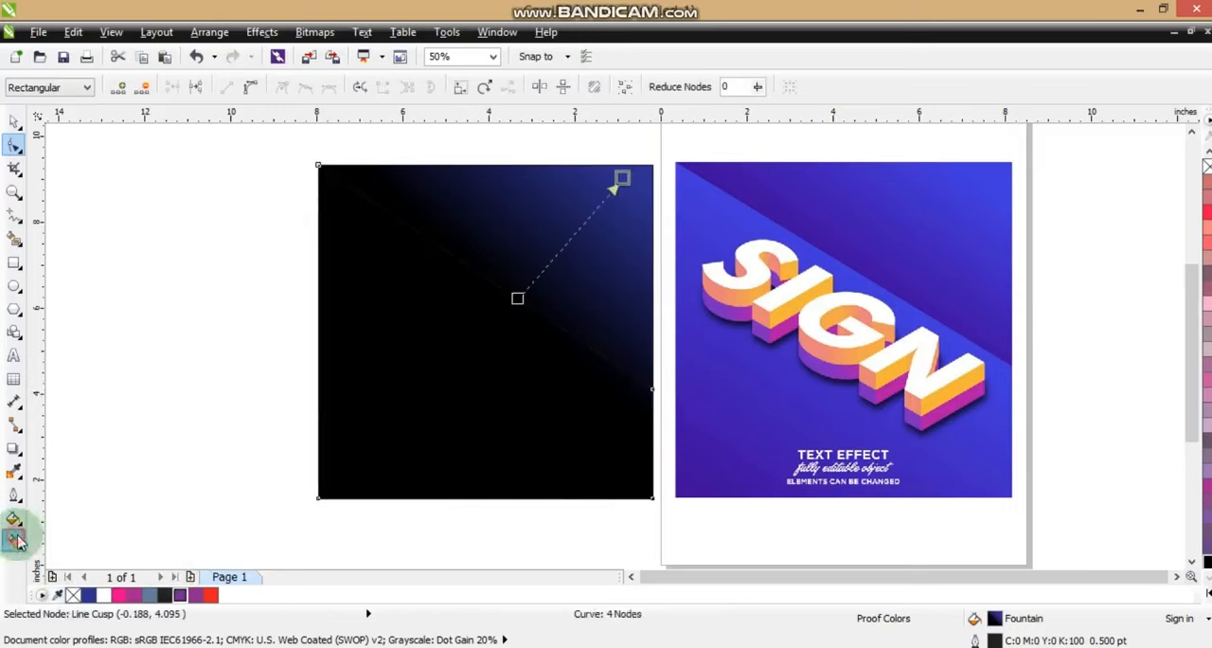
left_click_drag(364, 472, 325, 509)
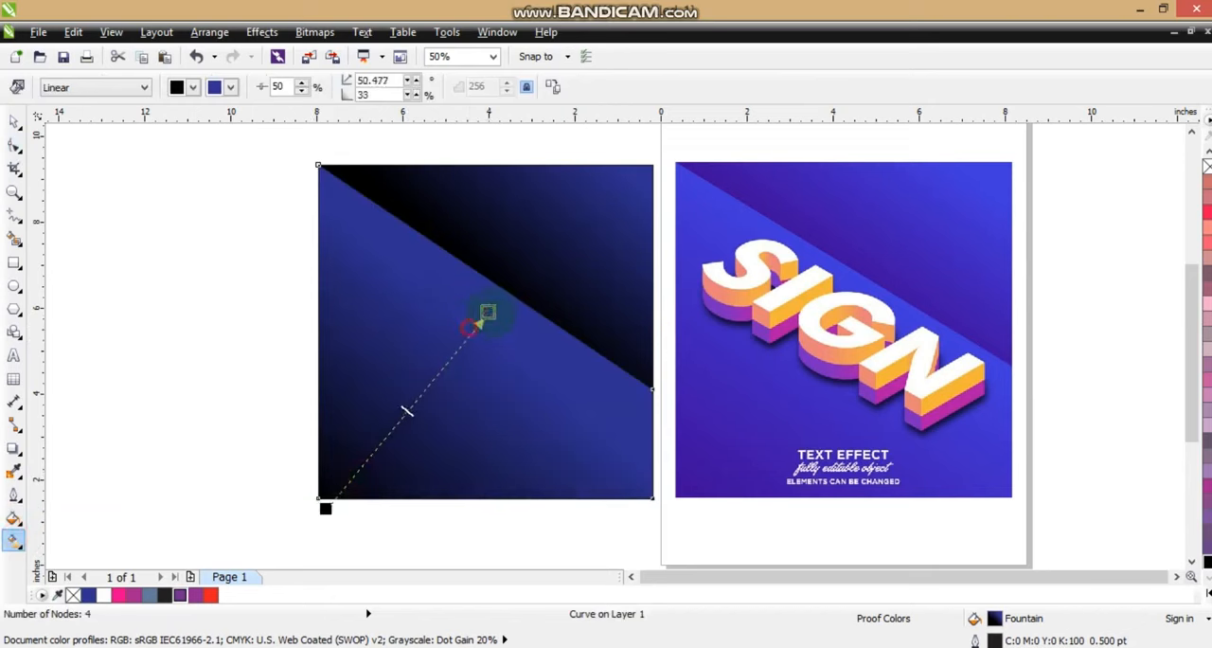
left_click(557, 272)
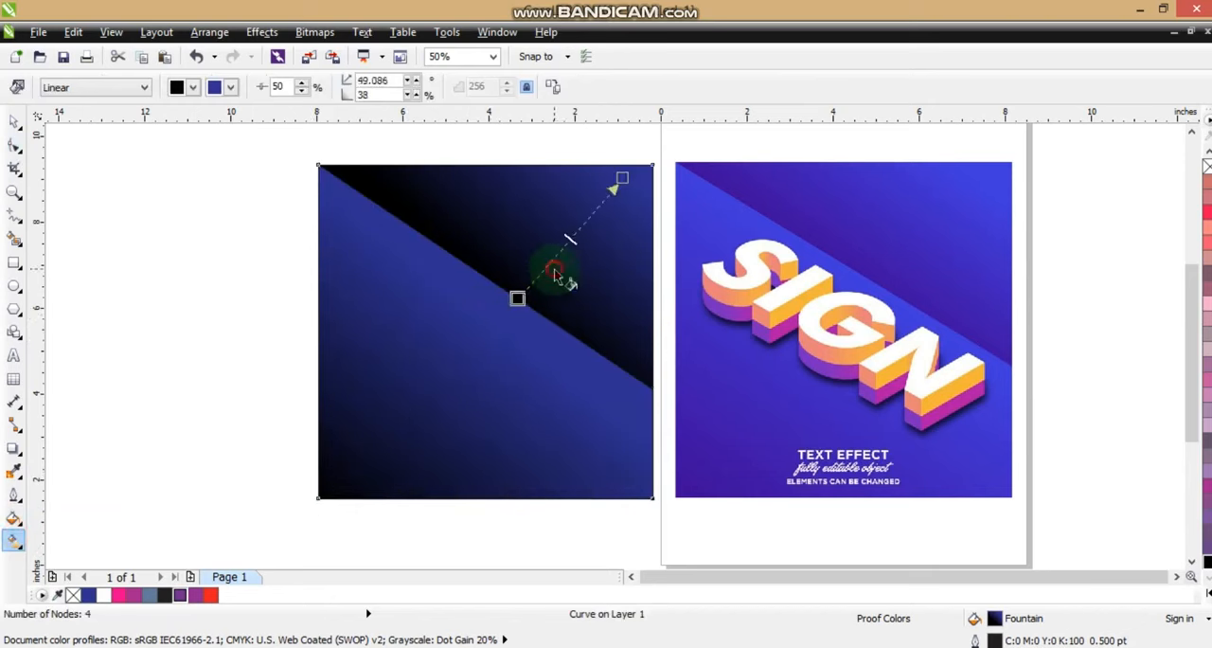
left_click_drag(517, 297, 428, 420)
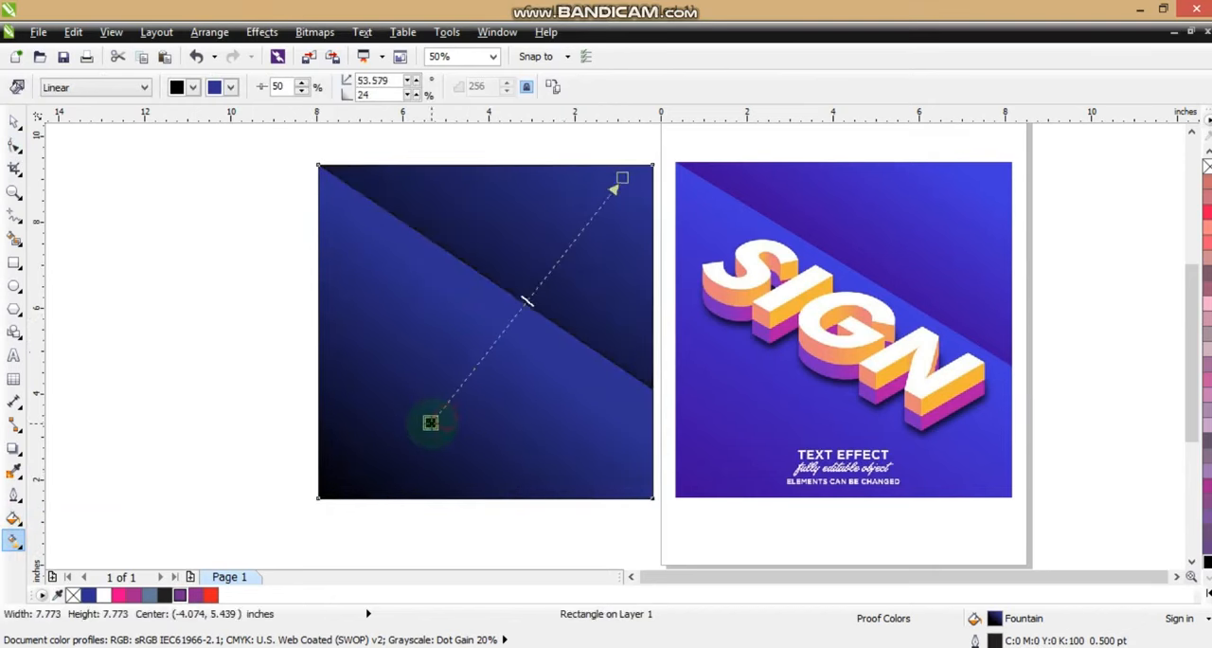
left_click(14, 120)
left_click(137, 284)
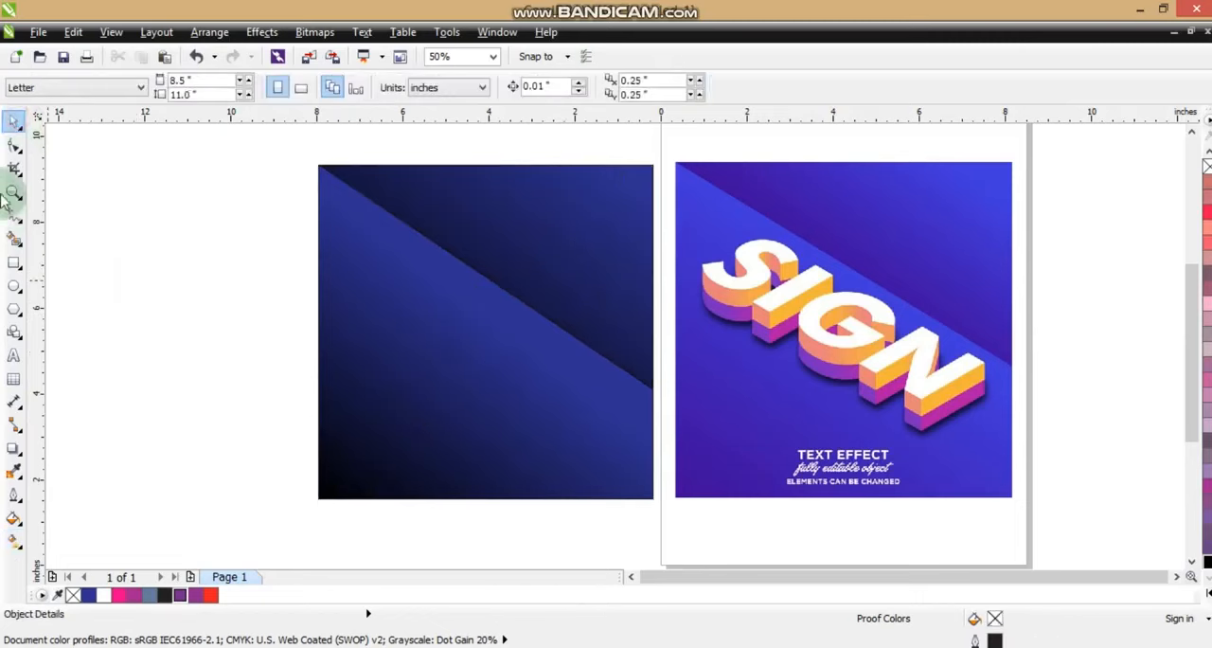
Add the artistic text SIGN over the lower part of the gradient square and fill it white
left_click(13, 191)
left_click_drag(272, 161, 1057, 511)
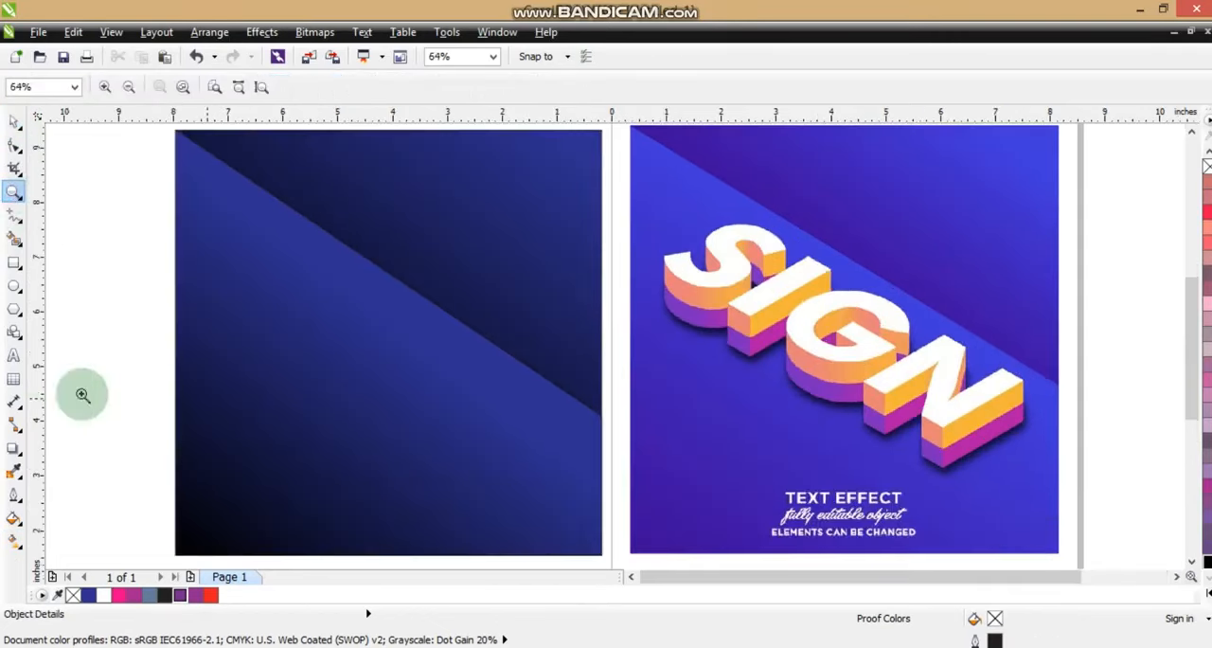
left_click(13, 354)
left_click(290, 398)
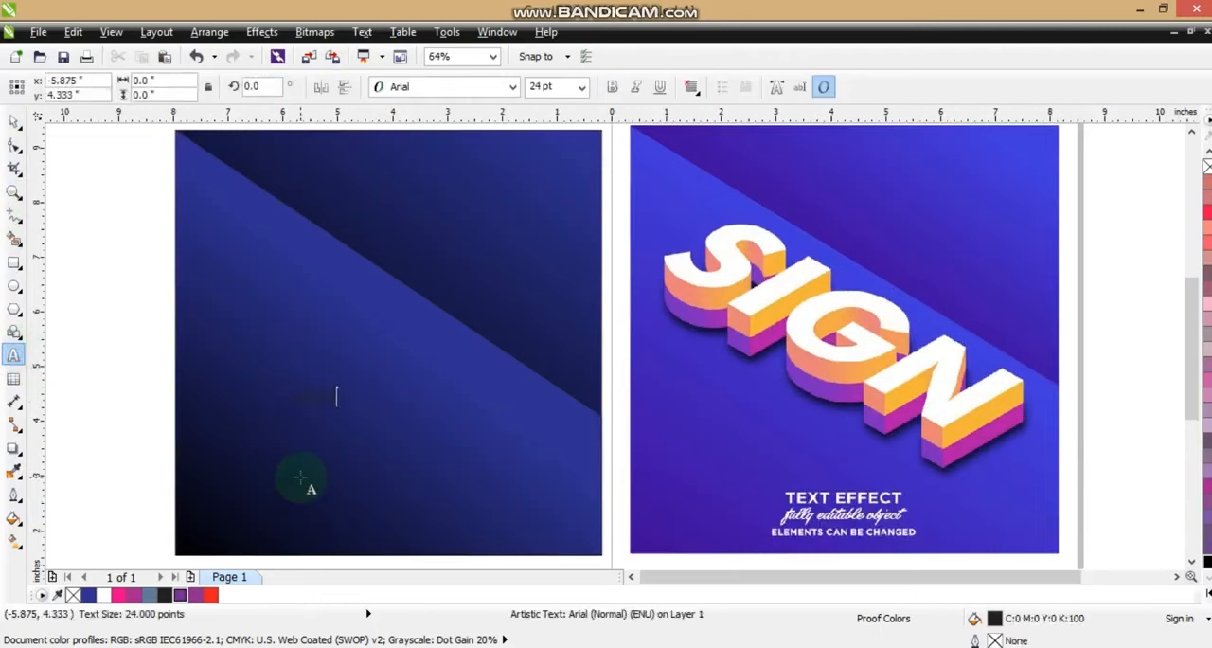
left_click(13, 120)
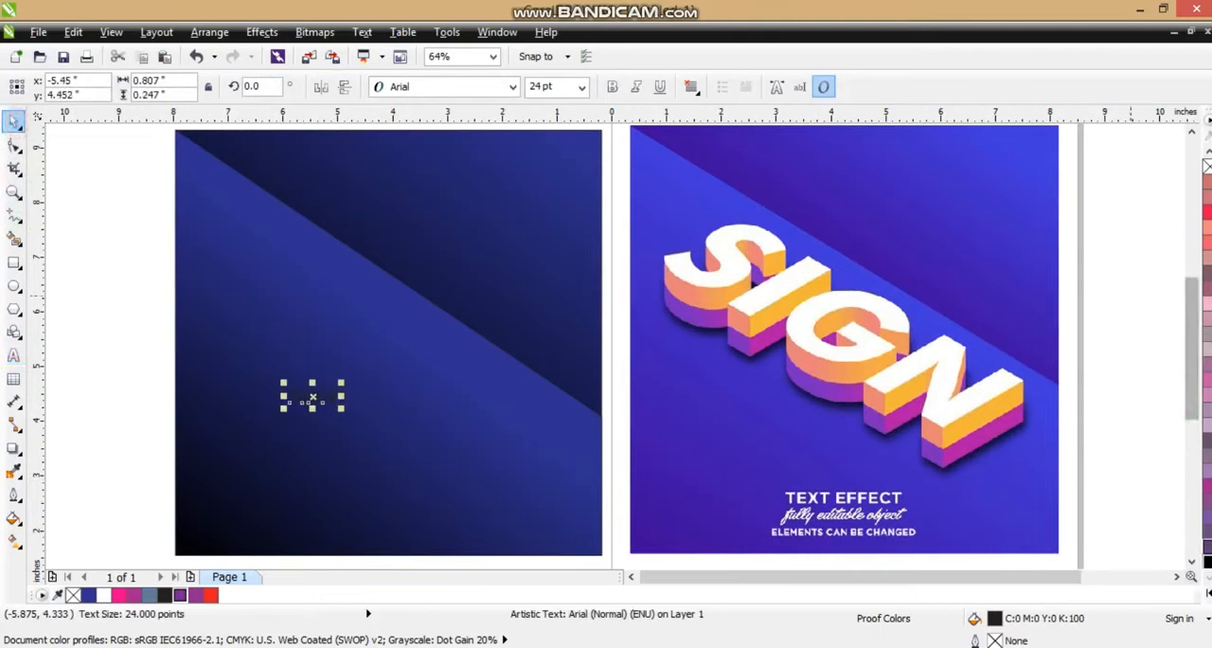
Set the SIGN text in Arial Black and enlarge it to about 145 pt, centered horizontally on the square
left_click(499, 94)
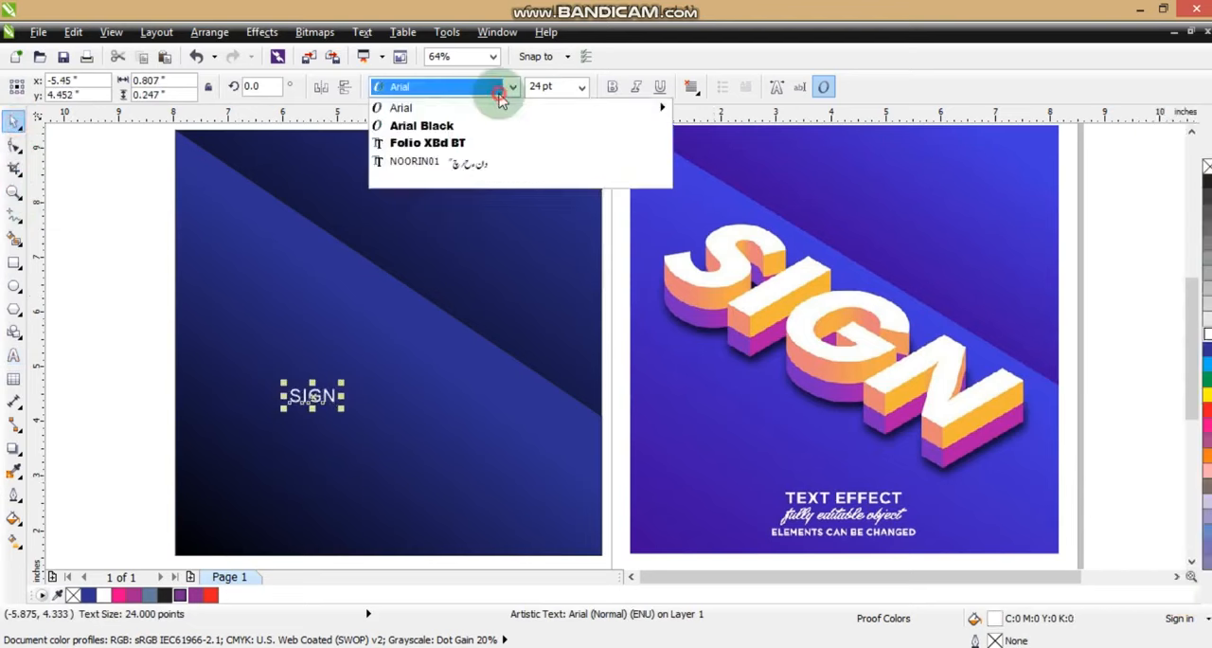
left_click(421, 123)
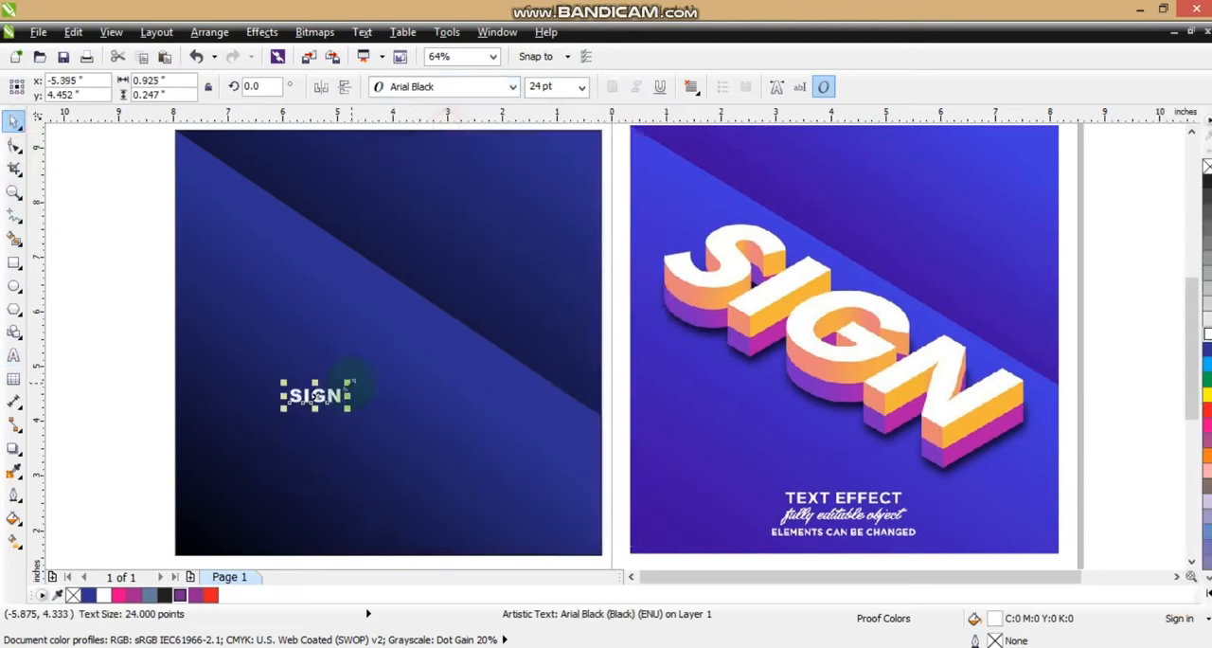
left_click_drag(348, 383, 473, 296)
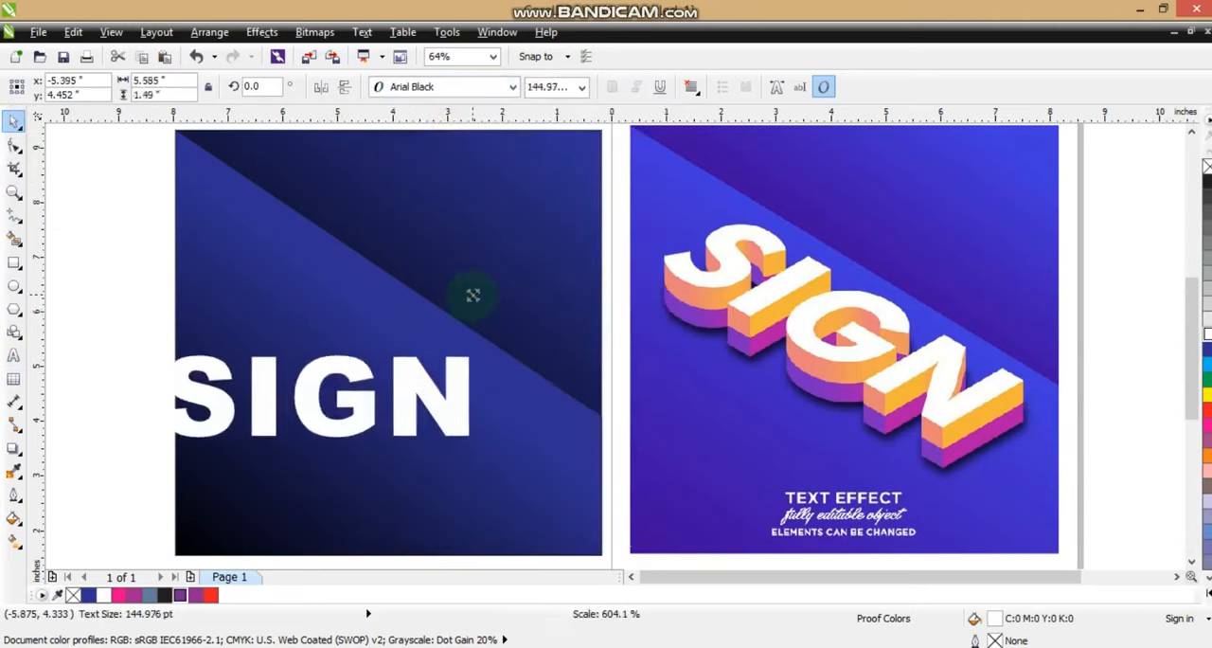
left_click_drag(421, 396, 480, 380)
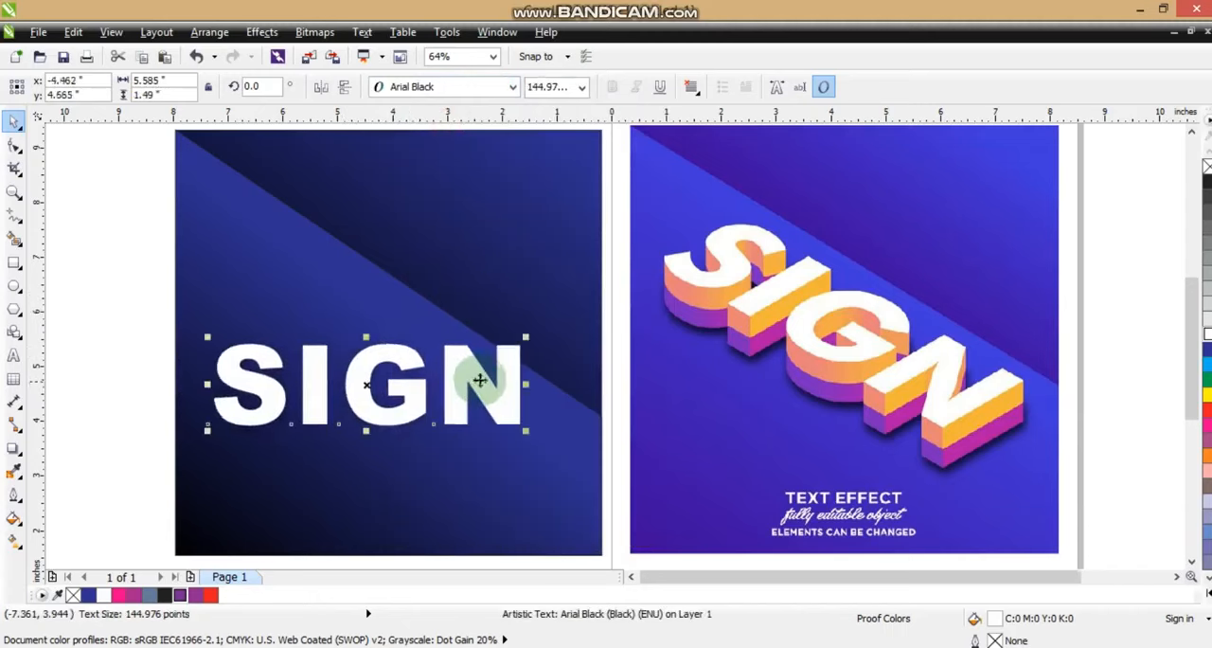
Convert the SIGN text to curves and stretch the lettering to about 6.04 by 1.71 inches
left_click(209, 32)
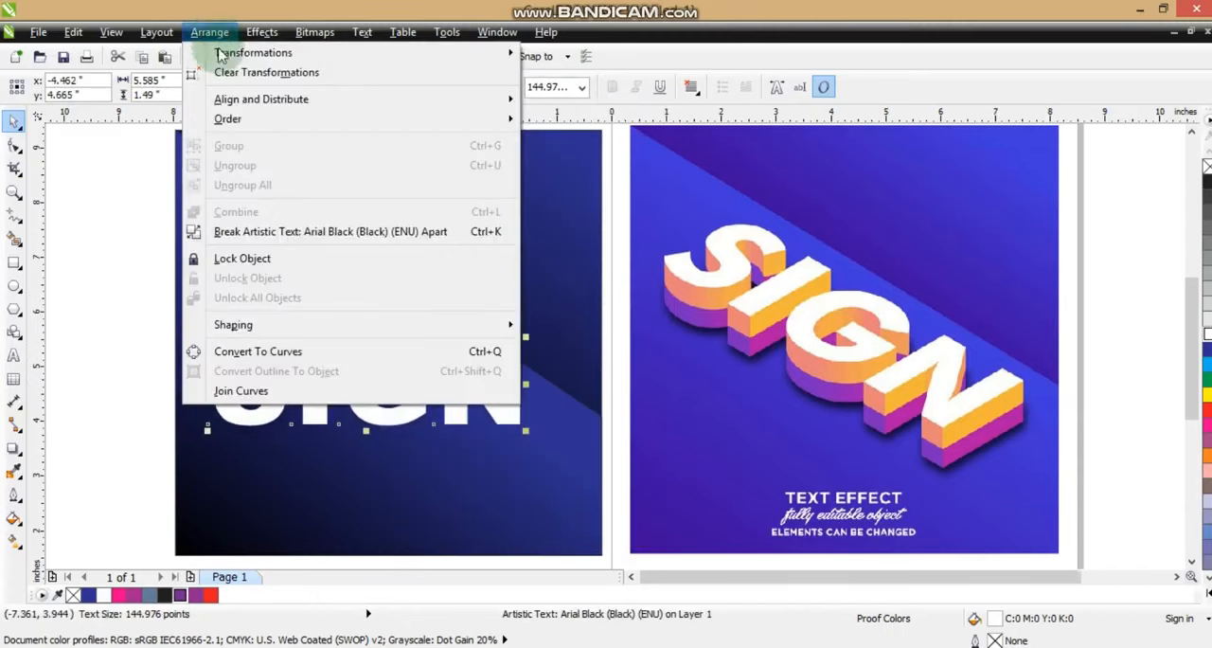
left_click(261, 350)
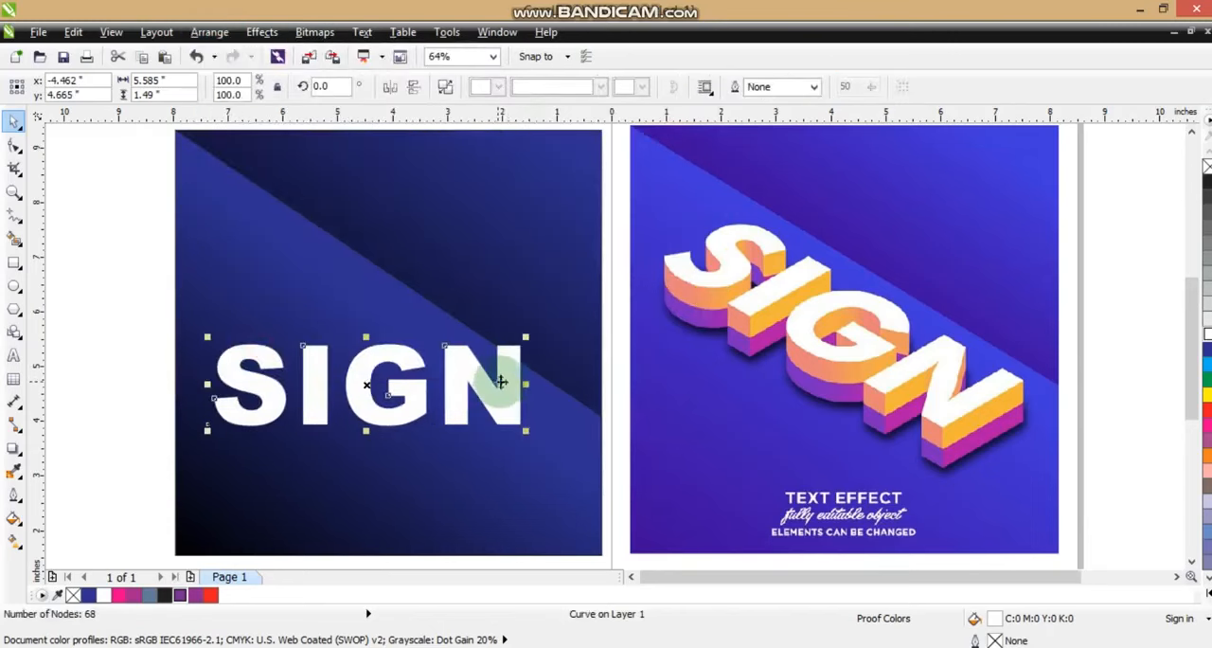
mouse_move(527, 335)
left_mouse_down()
mouse_move(549, 317)
mouse_move(548, 332)
left_mouse_up()
left_click_drag(547, 382, 539, 385)
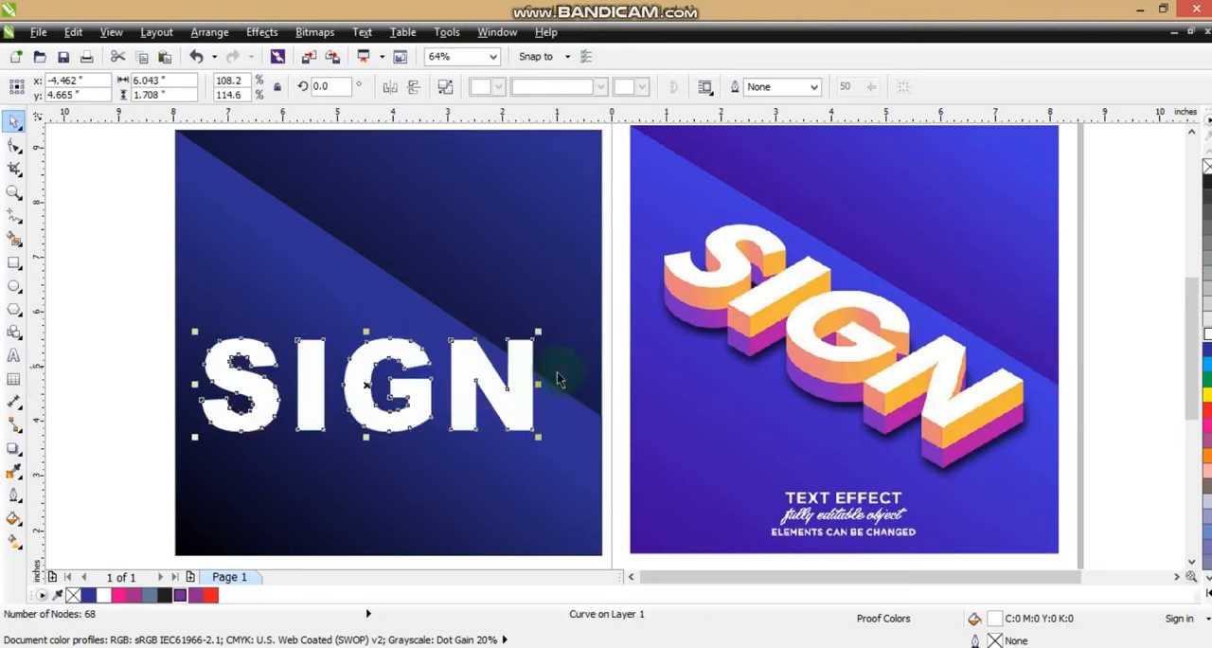
Add a perspective to the SIGN lettering and move its four corners so it slopes down to the right along the background's diagonal
left_click(263, 34)
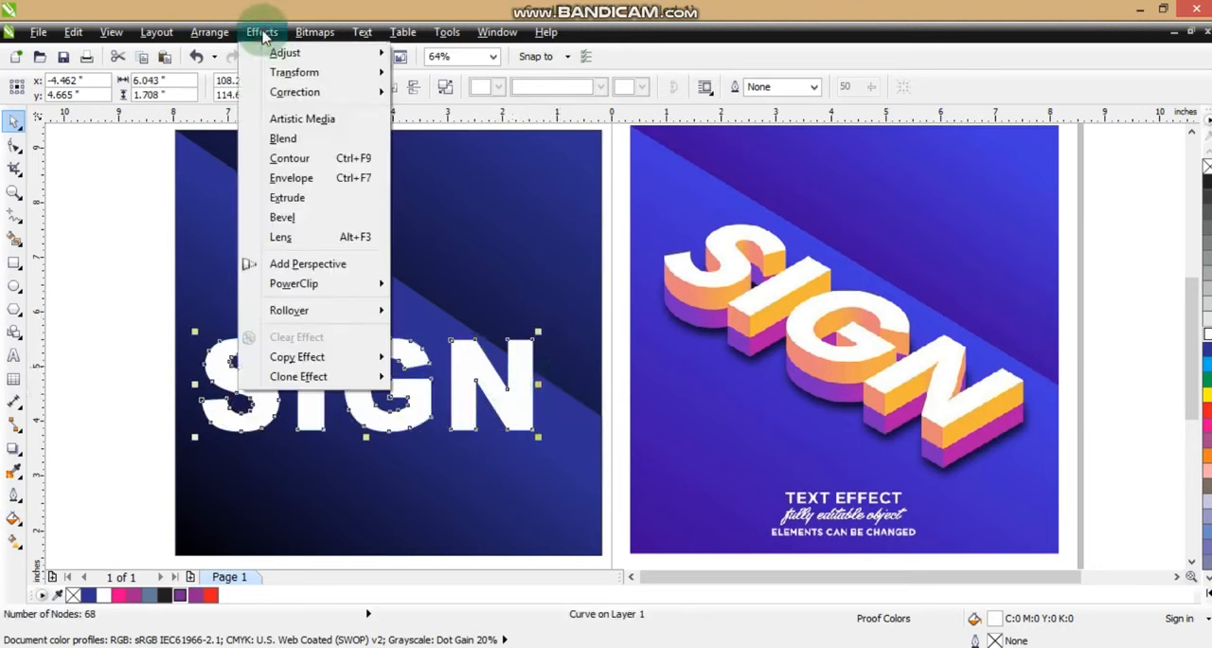
left_click(301, 263)
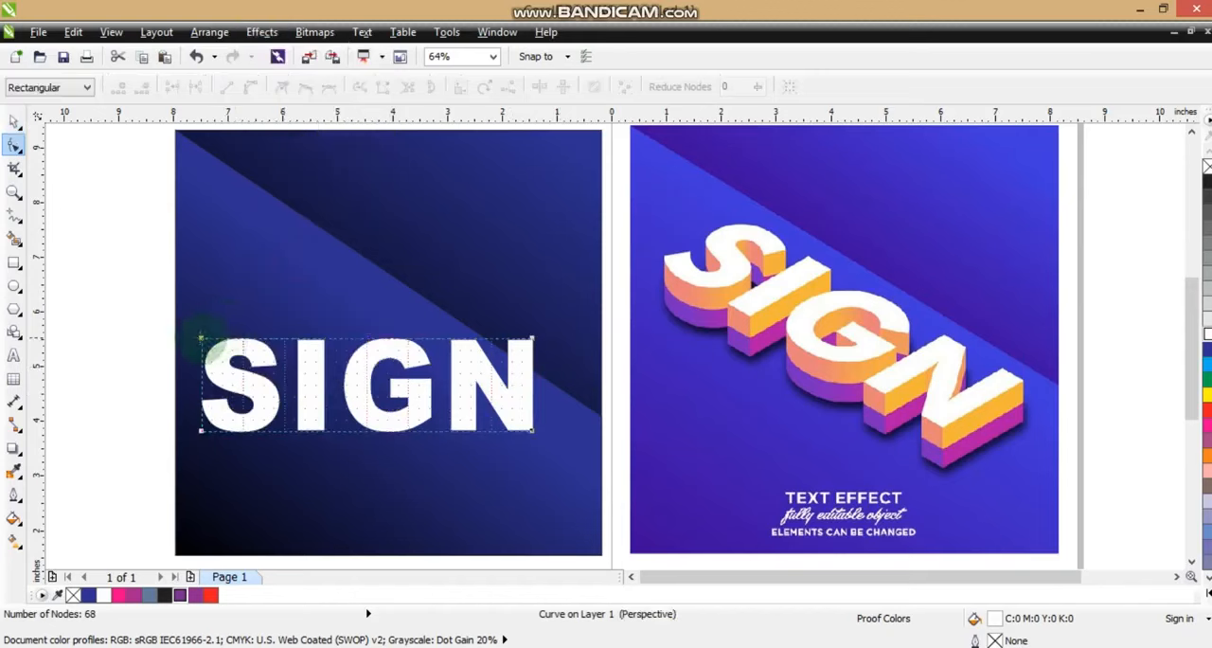
left_click_drag(201, 338, 270, 247)
left_click_drag(533, 338, 524, 492)
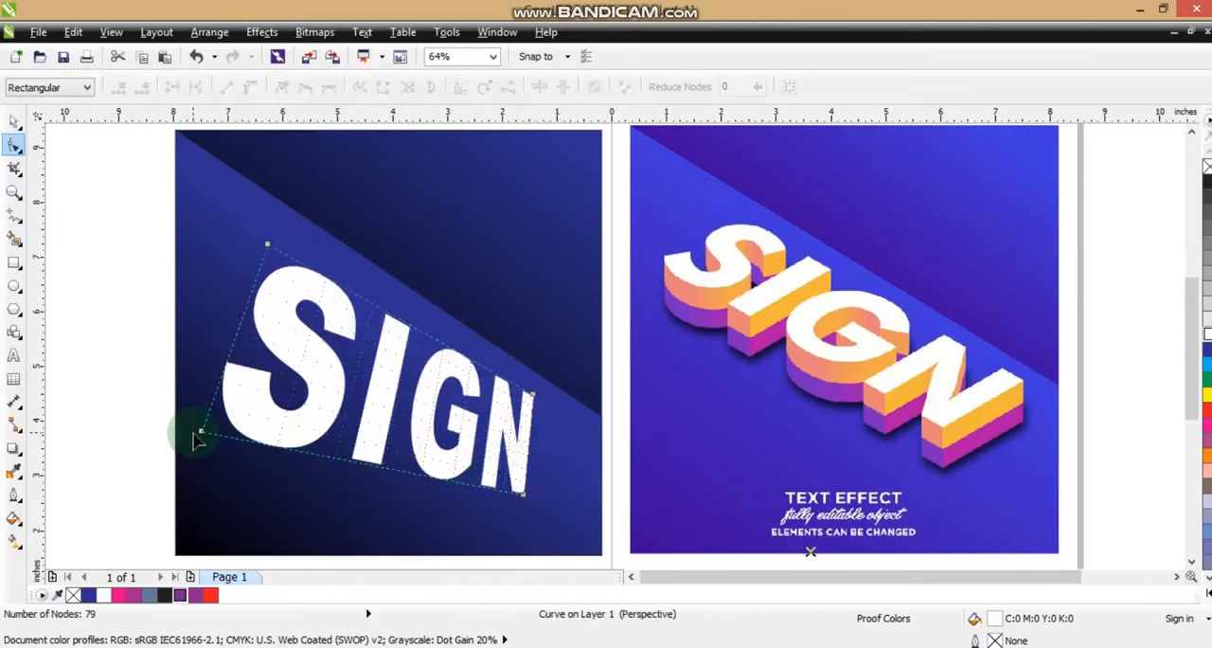
left_click_drag(199, 434, 229, 337)
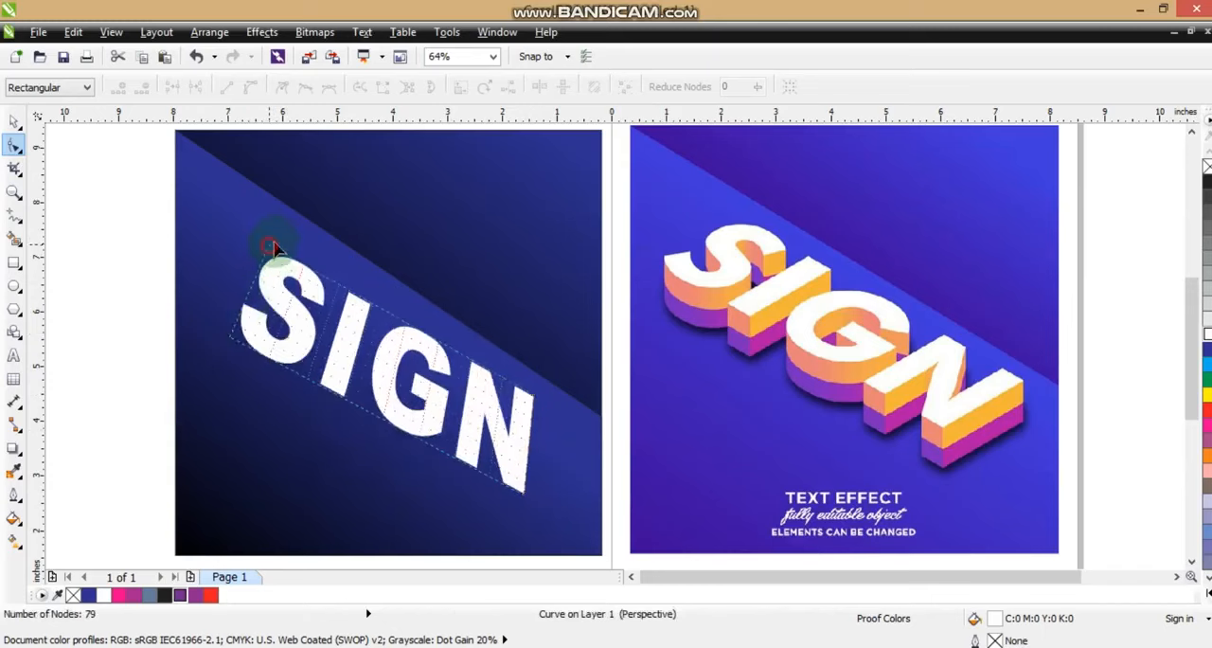
left_click_drag(272, 248, 290, 240)
left_click_drag(524, 493, 478, 462)
left_click_drag(538, 406, 555, 406)
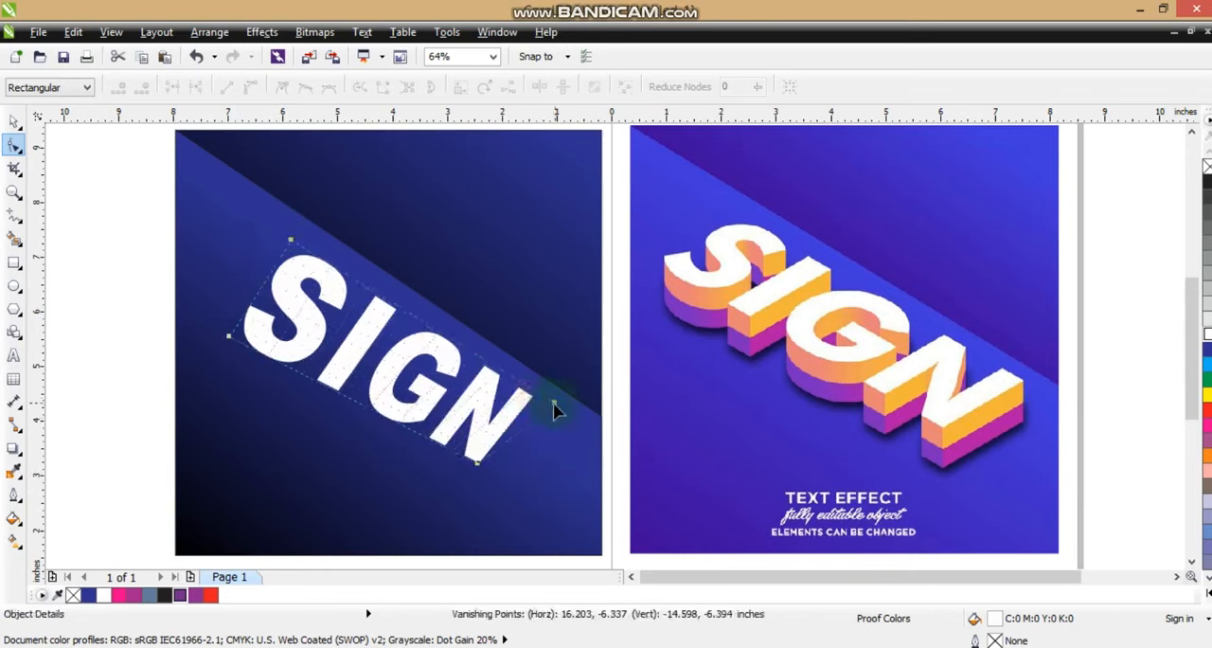
Fine-tune the perspective corners so the SIGN letters slant further and their edges run parallel to the diagonal, like the reference artwork
left_click_drag(291, 240, 301, 237)
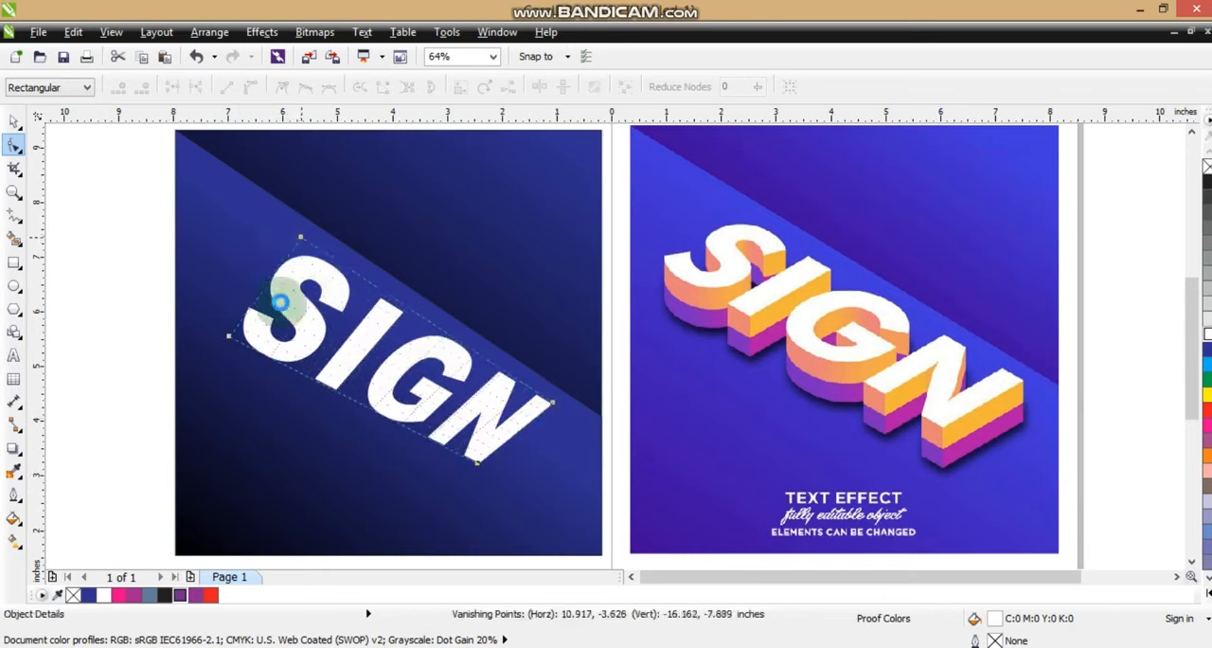
left_click_drag(230, 332, 216, 308)
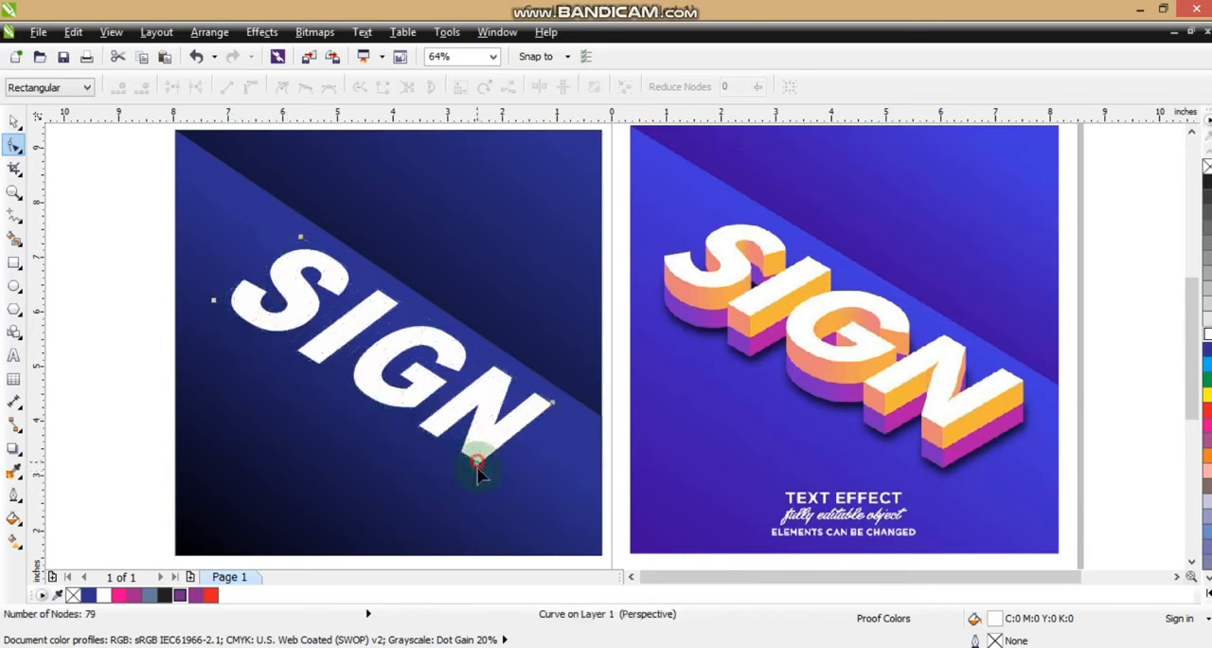
left_click_drag(478, 470, 458, 470)
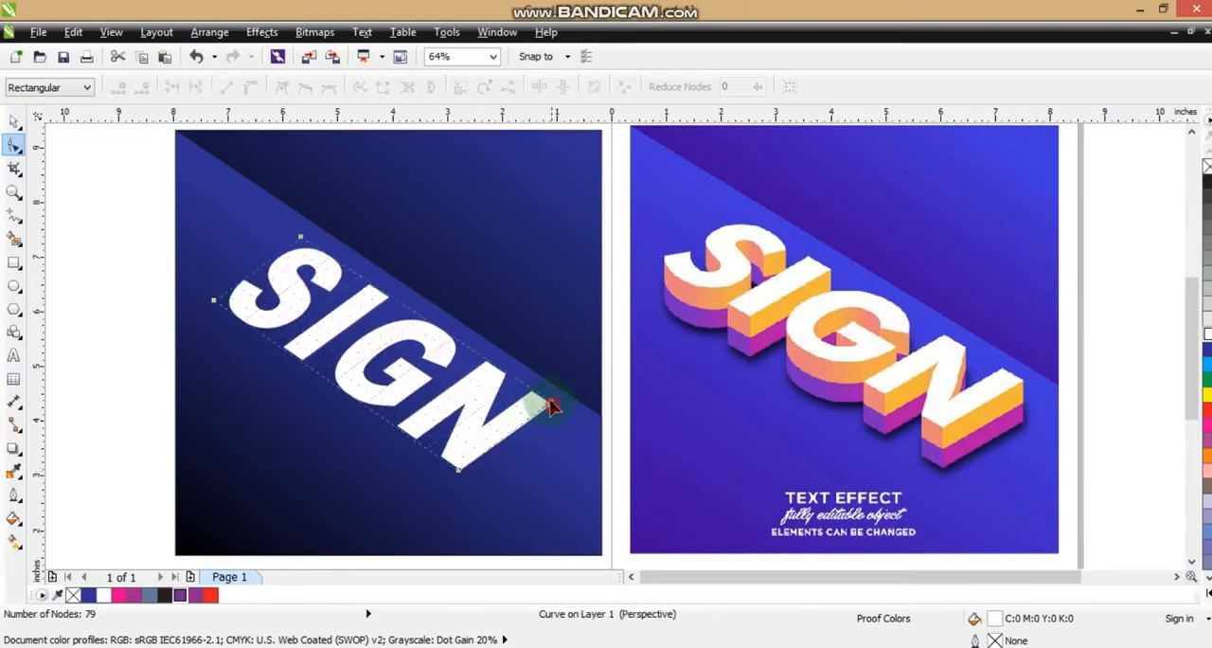
mouse_move(552, 406)
left_mouse_down()
mouse_move(533, 406)
mouse_move(540, 399)
left_mouse_up()
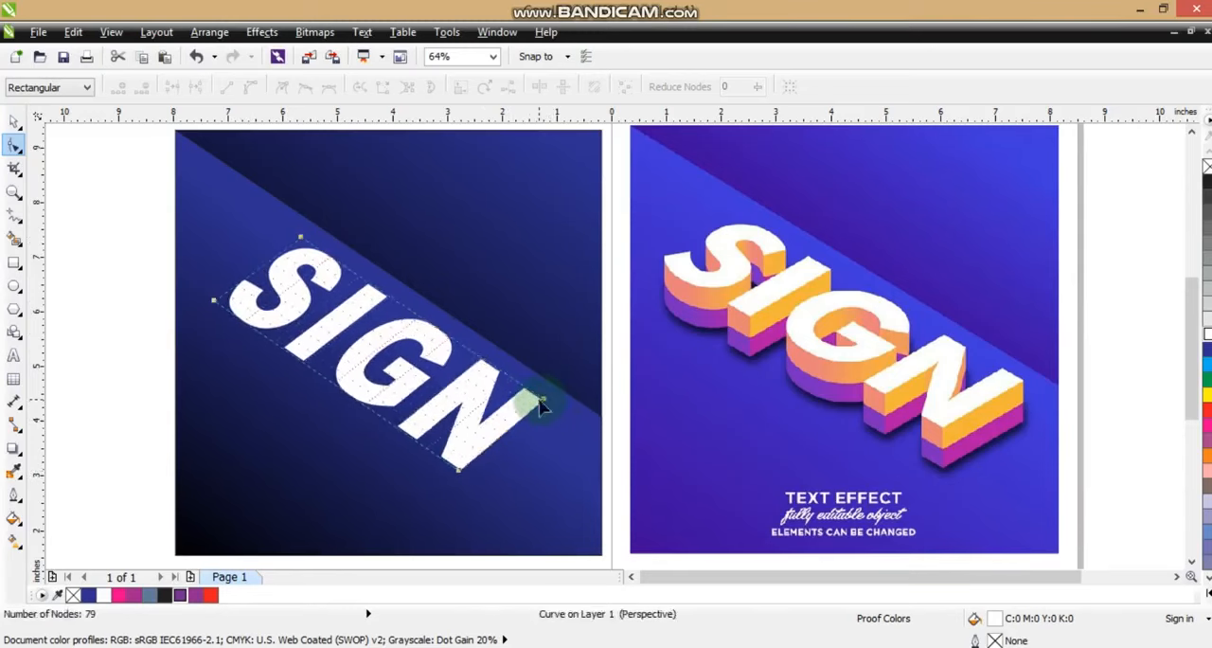
left_click_drag(303, 240, 300, 237)
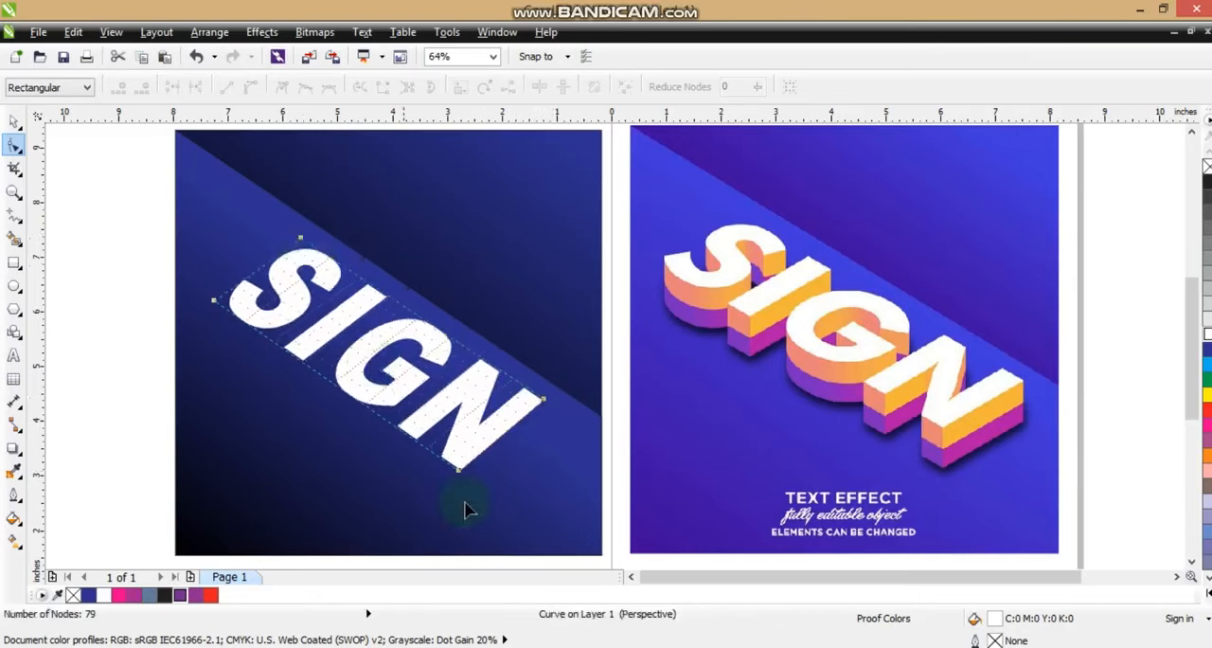
left_click_drag(457, 474, 452, 473)
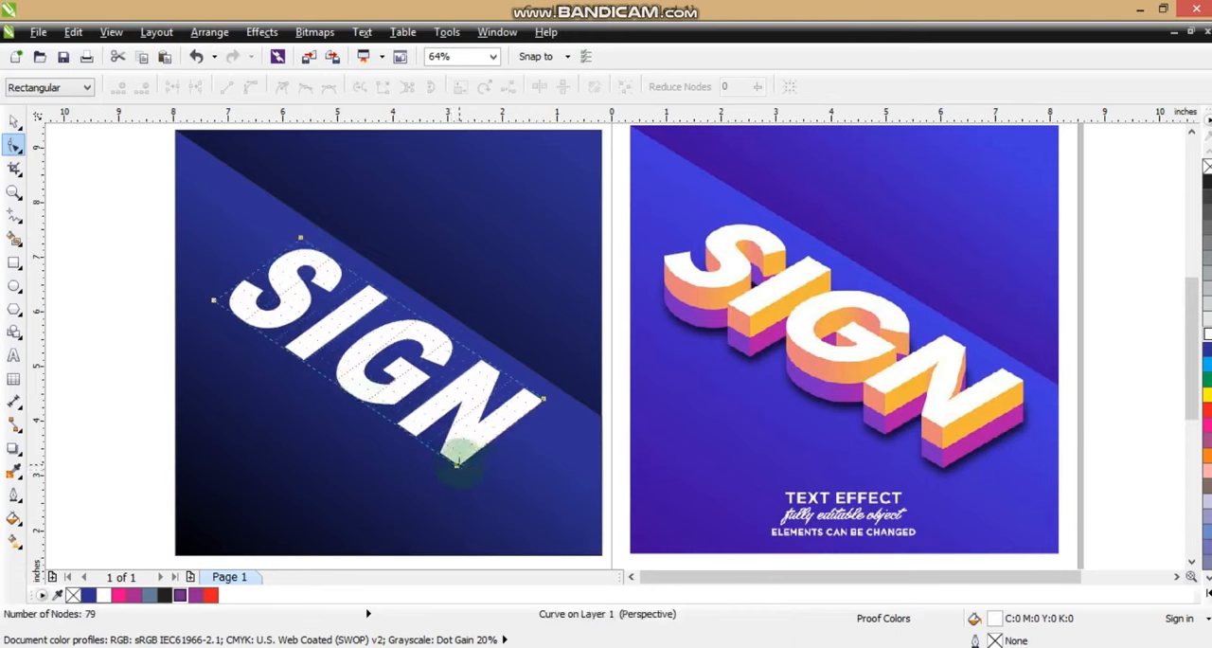
Move the two lower-left perspective corners of the SIGN lettering slightly inward to make the letters a little shorter
left_click_drag(456, 464, 465, 462)
left_click_drag(214, 301, 221, 293)
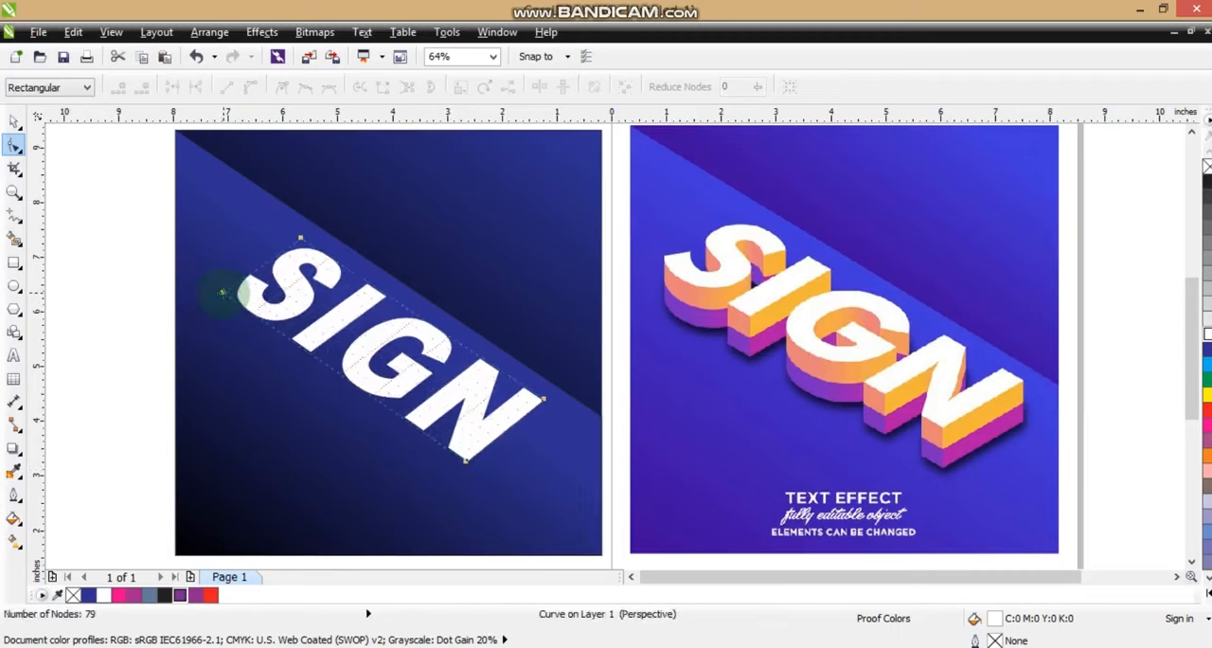
left_click(14, 121)
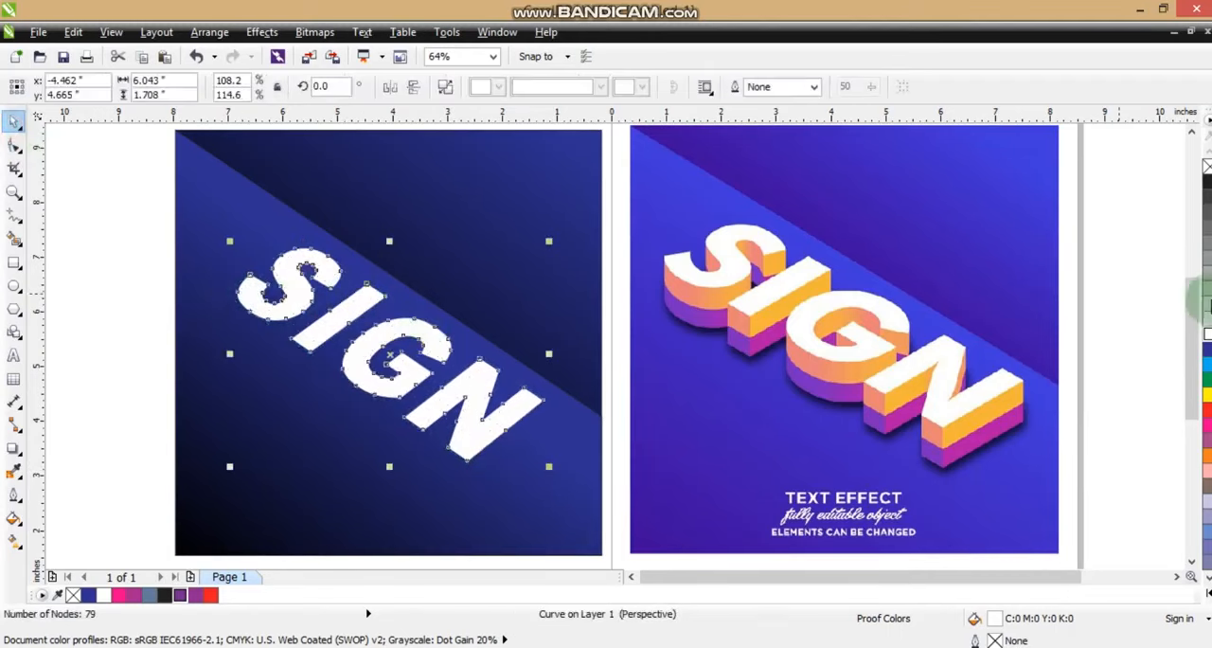
Apply an Extrude to the white SIGN lettering, pulling its depth downward from the center of the letters
left_click(14, 190)
left_click_drag(148, 196, 1064, 516)
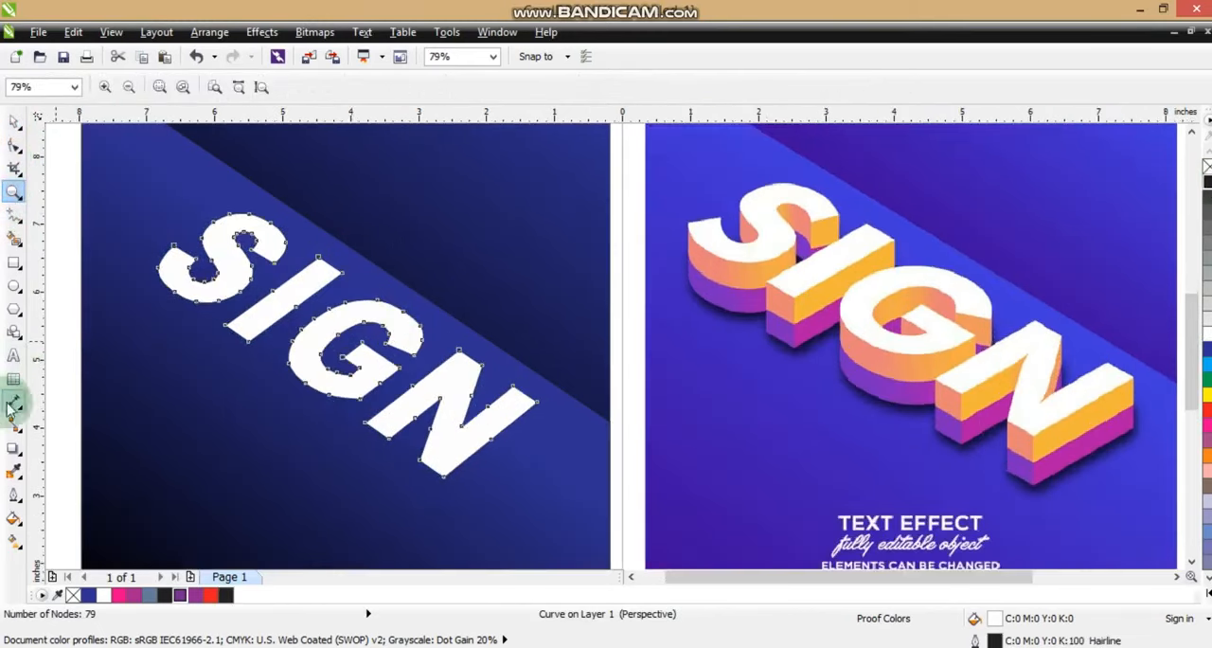
left_click(17, 451)
left_click(26, 462)
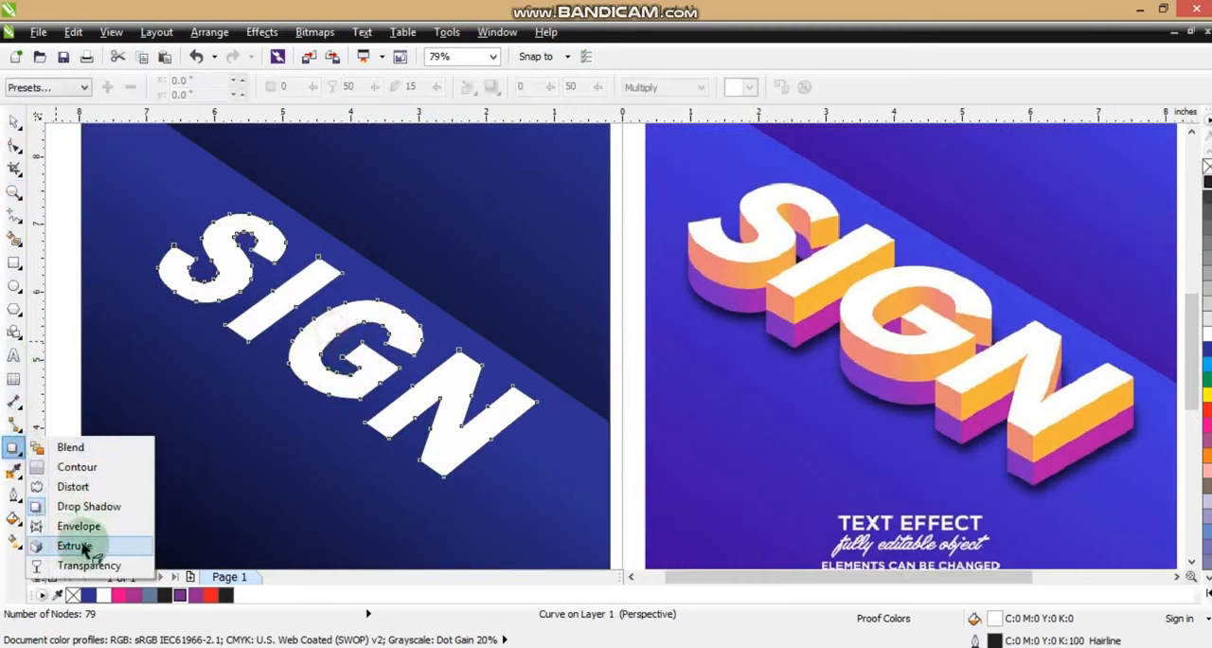
left_click(276, 407)
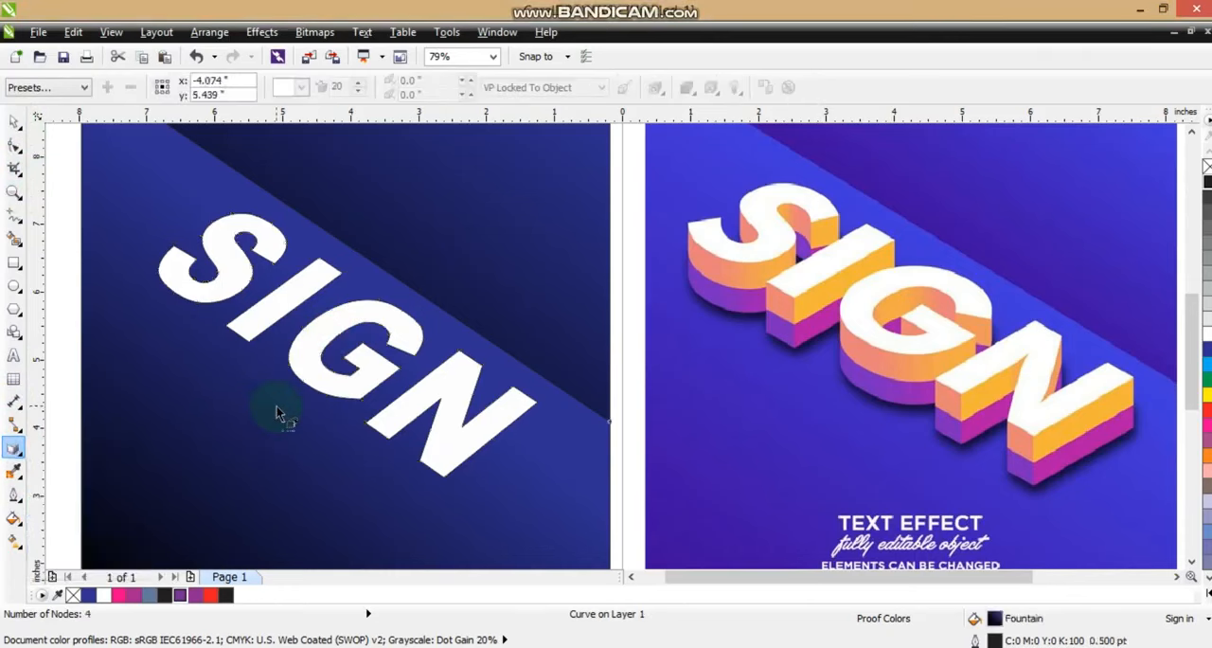
left_click(332, 383)
left_click_drag(321, 381, 319, 426)
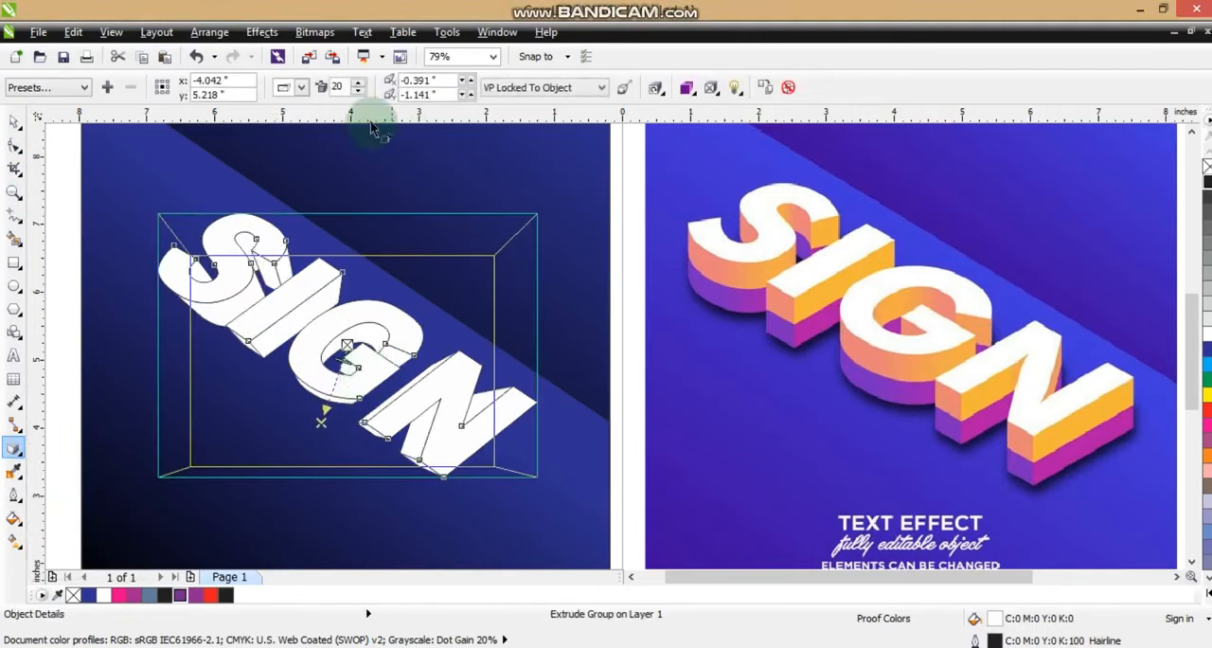
Change the extrusion to the back parallel type and shorten it to run straight down, about -0.32 inches vertically
left_click(301, 87)
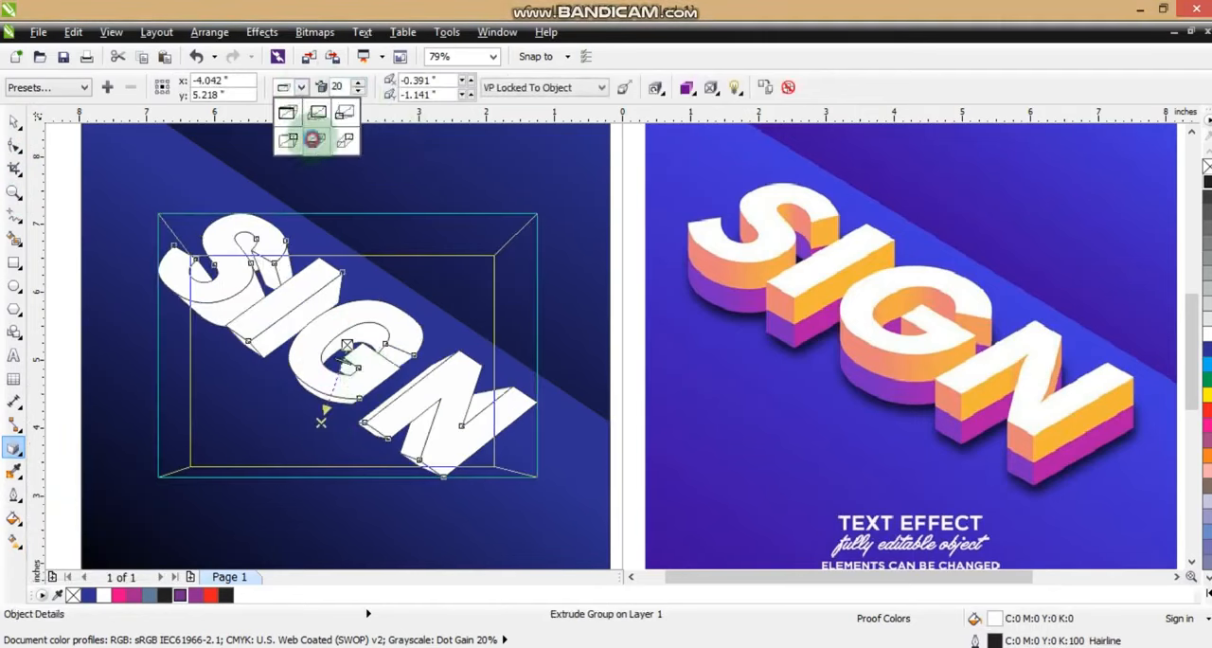
left_click(314, 139)
left_click_drag(325, 446, 347, 368)
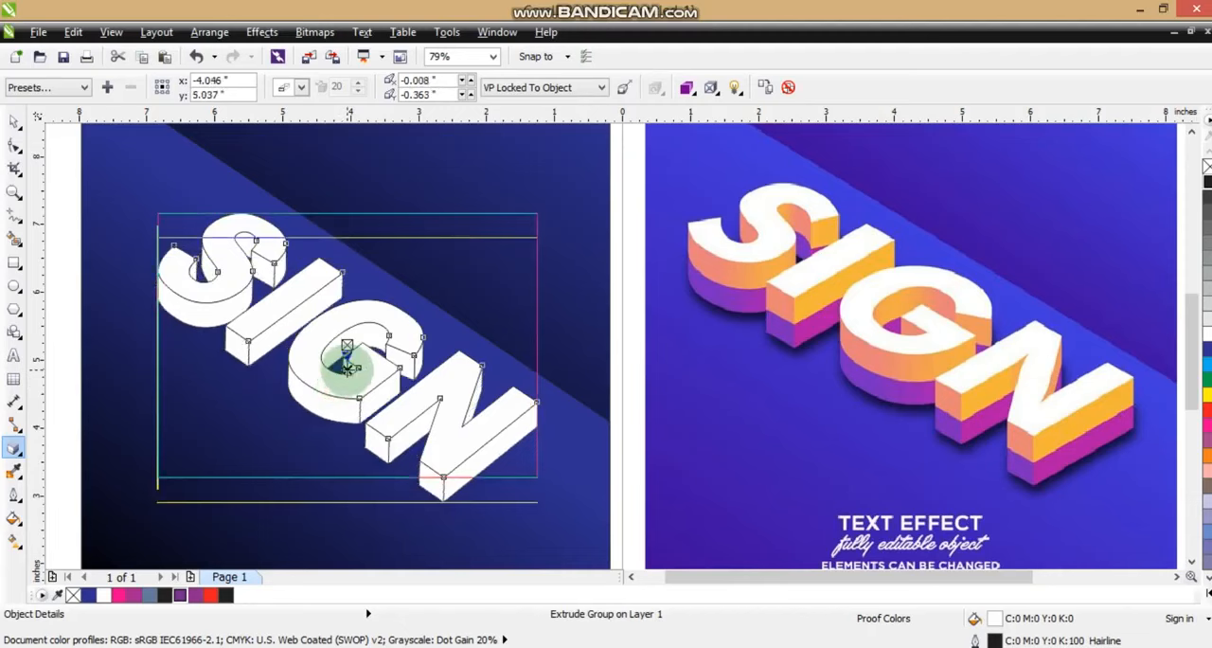
left_click_drag(347, 367, 349, 366)
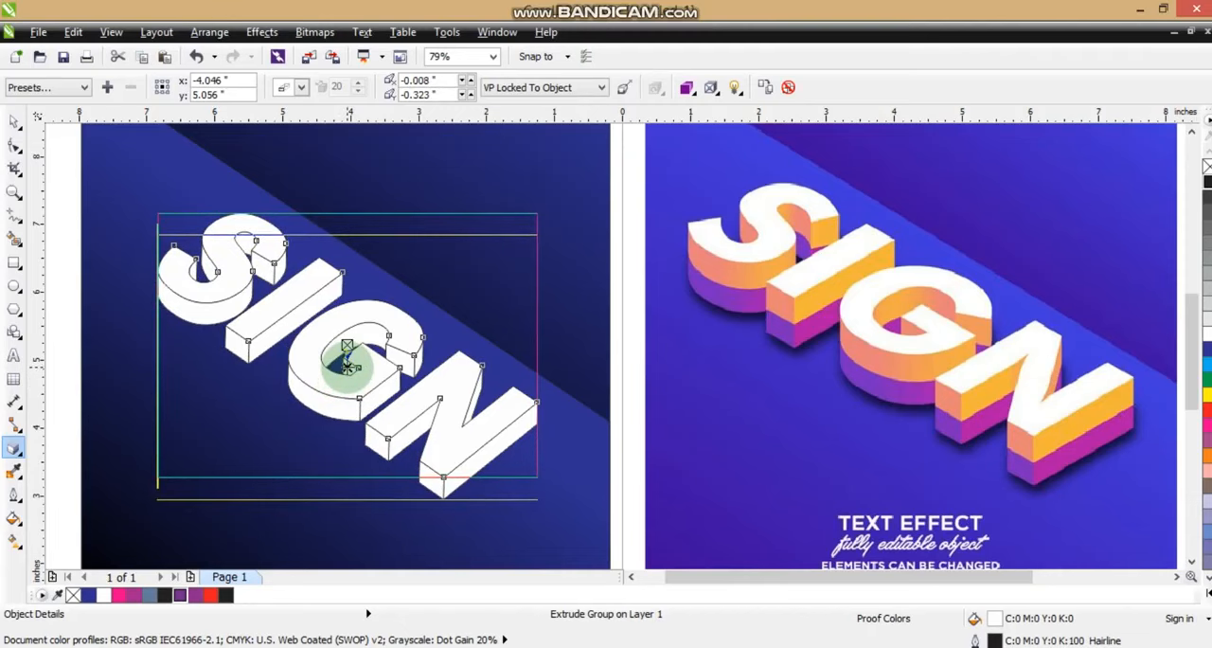
Break the SIGN extrude group apart into the letter faces and the extruded sides
left_click(15, 120)
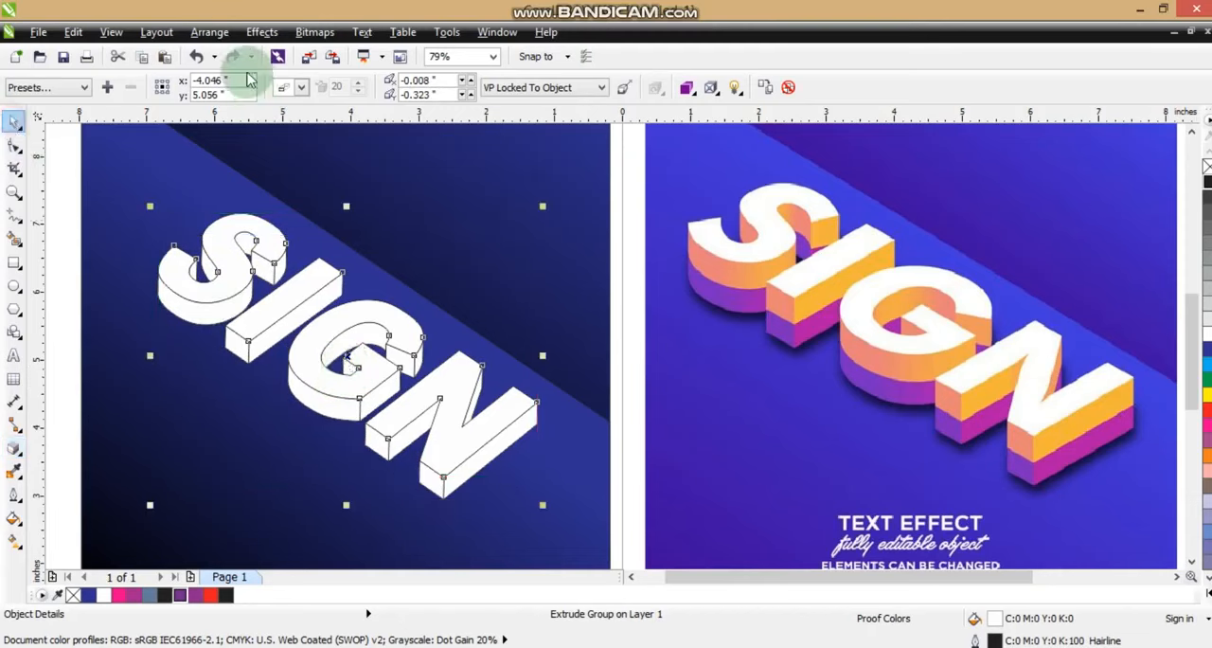
left_click(211, 32)
left_click(230, 230)
left_click(67, 216)
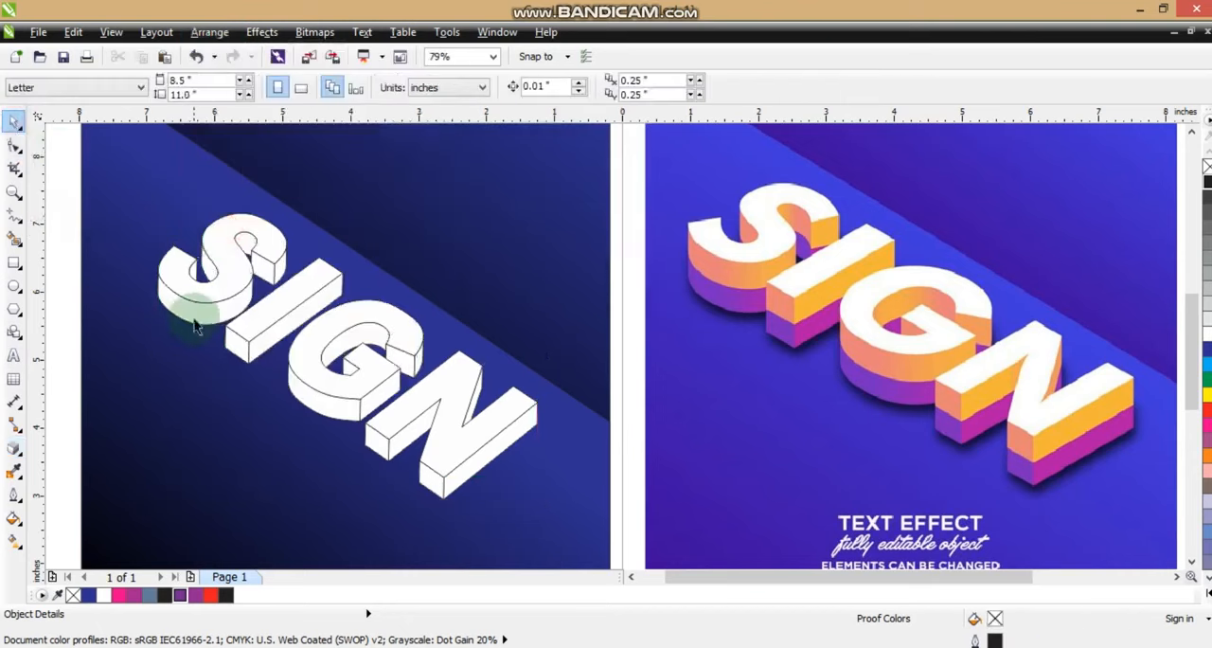
Duplicate the group of extruded sides about 0.26 inches straight down and place the copy behind the original as a second layer
left_click(194, 324)
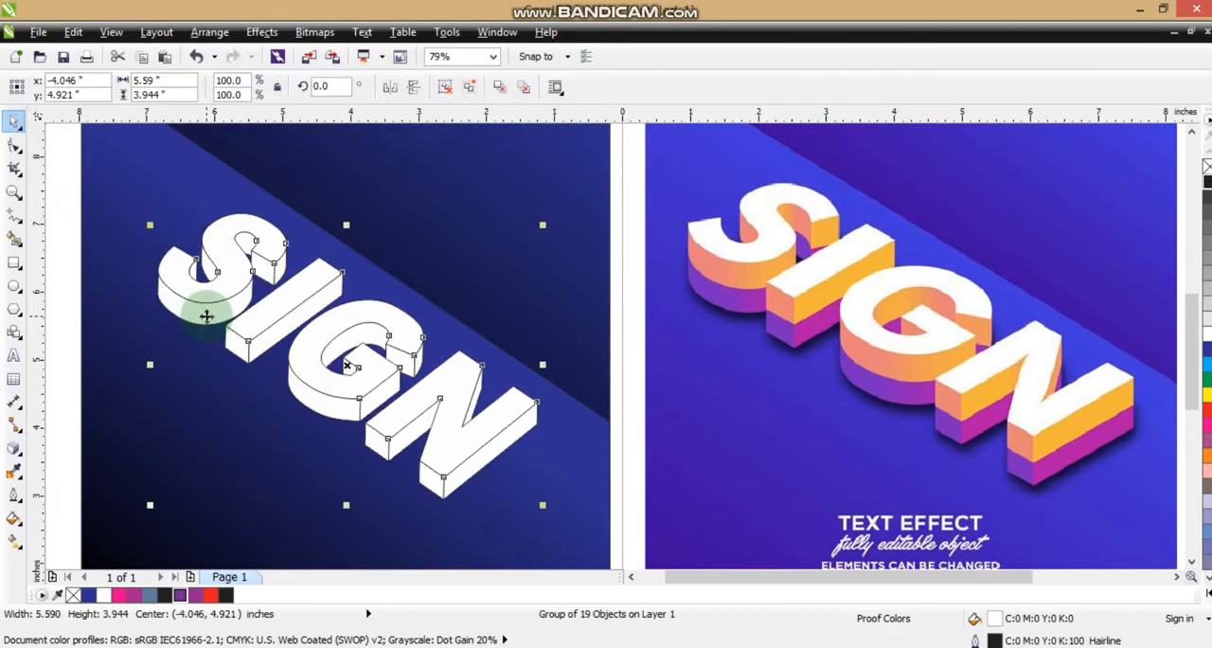
left_click_drag(206, 315, 207, 333)
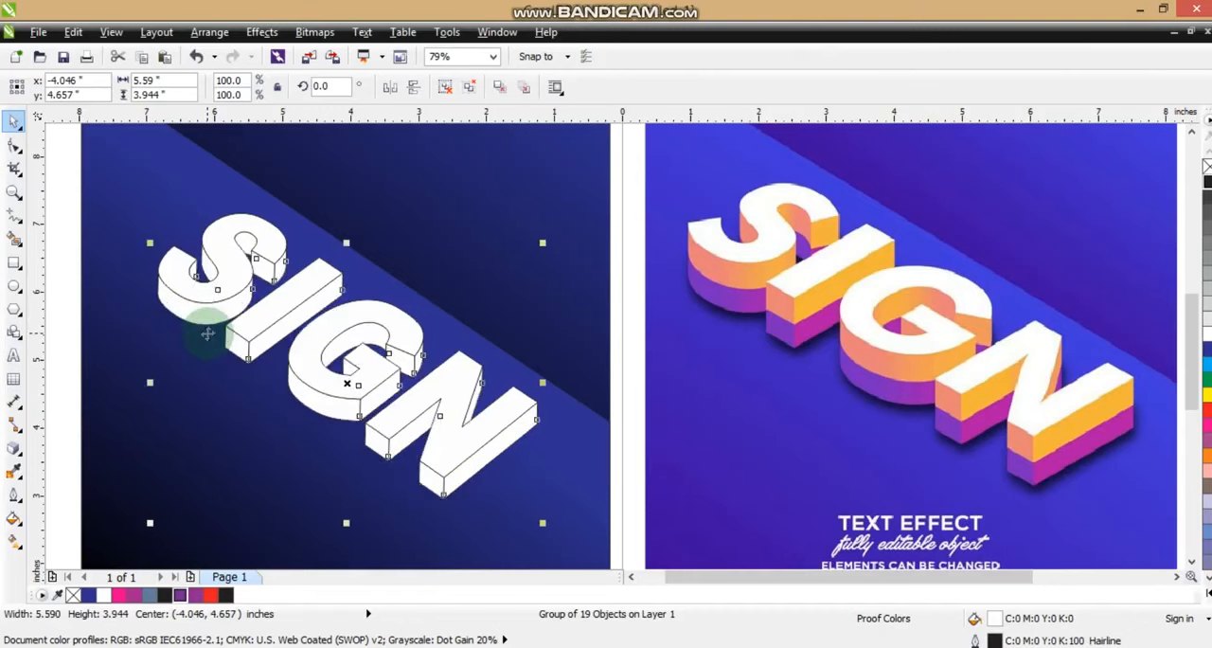
key("ctrl+Page_Up")
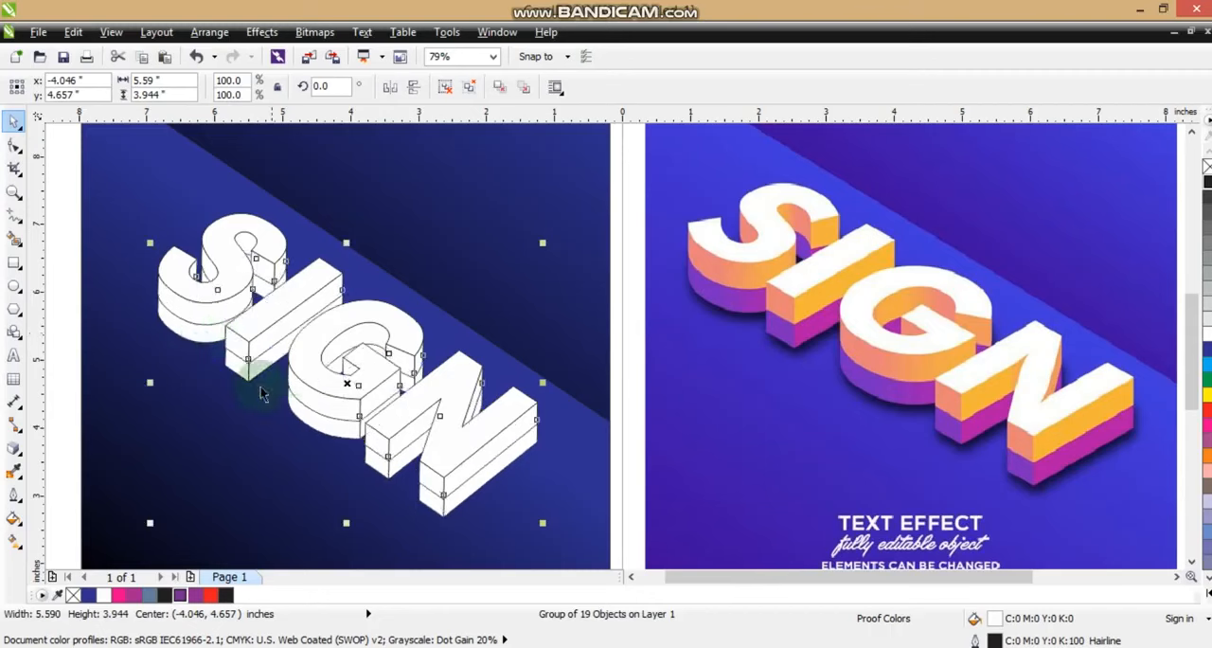
Ungroup both the lower copy and the upper group of extruded sides into individual pieces
left_click(445, 86)
left_click(429, 433)
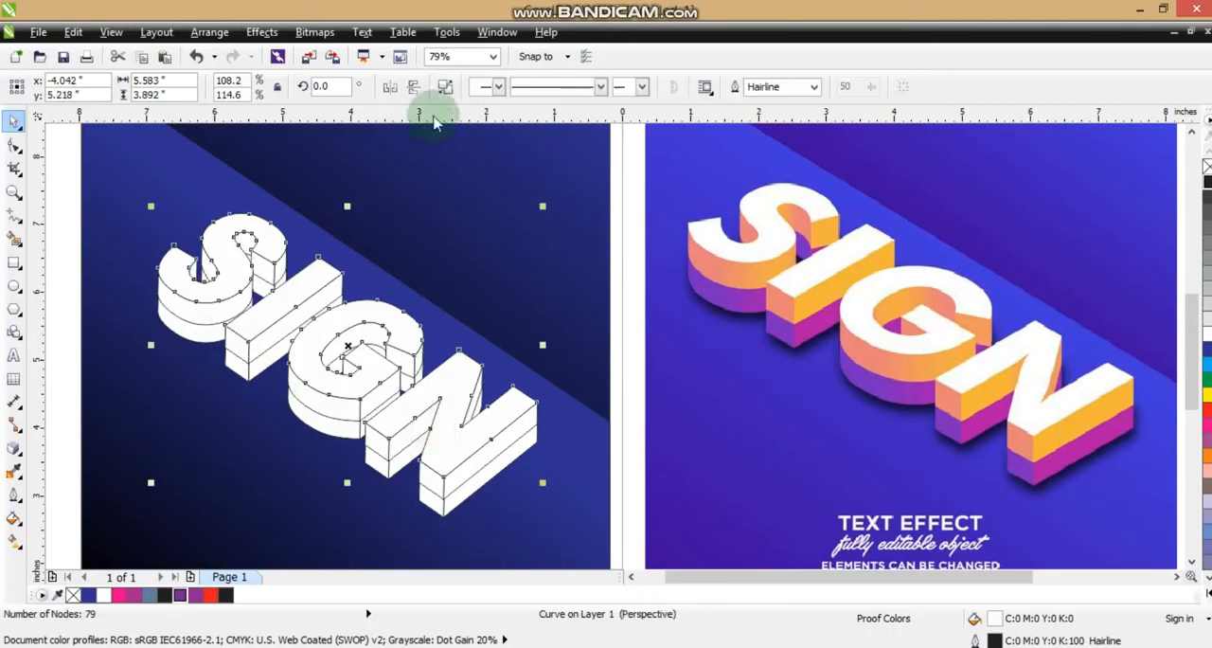
left_click(445, 86)
left_click(74, 288)
left_click(196, 325)
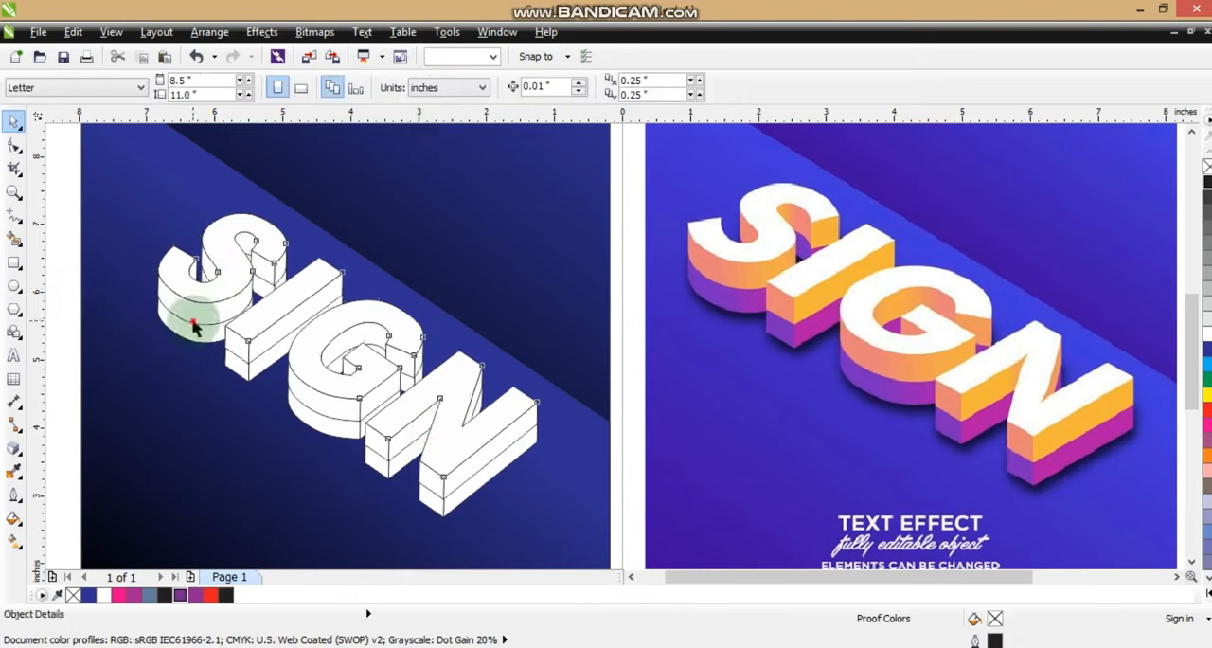
left_click(445, 86)
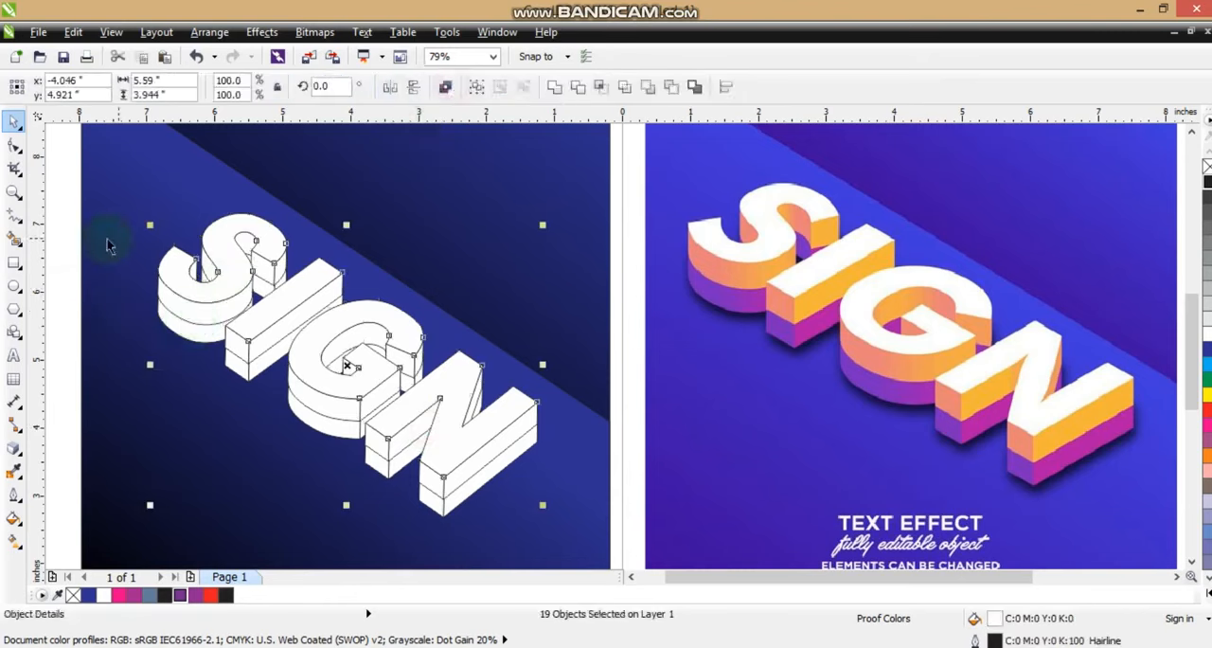
left_click(71, 245)
Fill the upper front side of the S with a horizontal linear gradient from red to golden yellow, starting well outside the letter
left_click(186, 310)
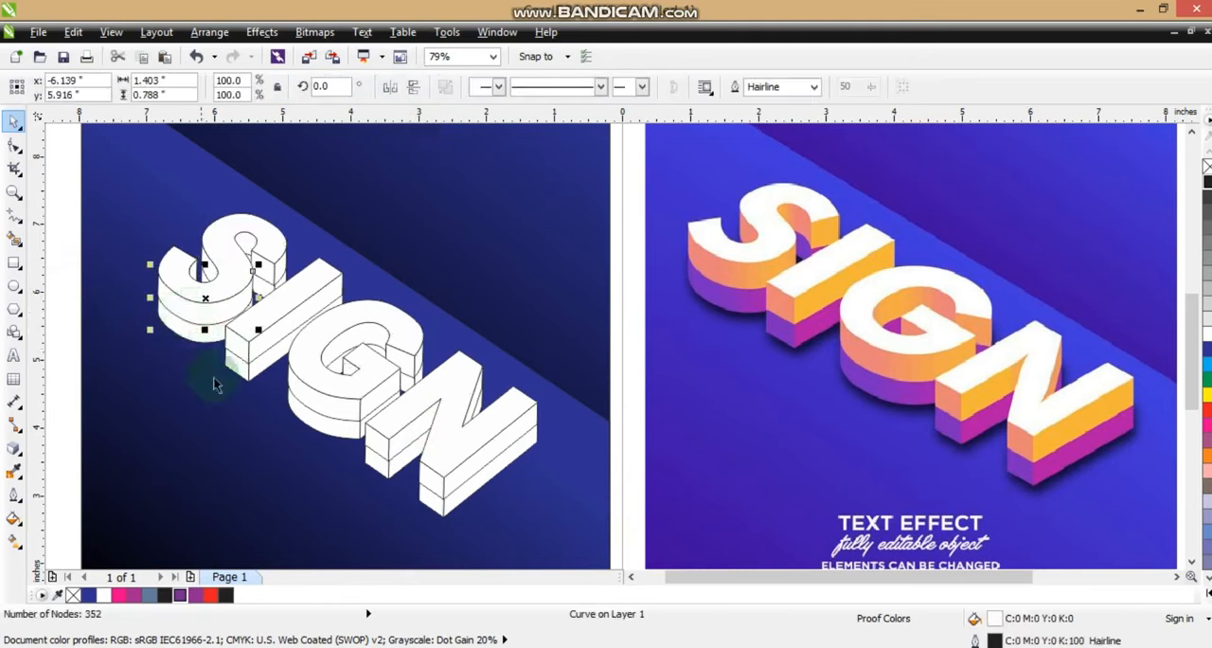
left_click(1206, 409)
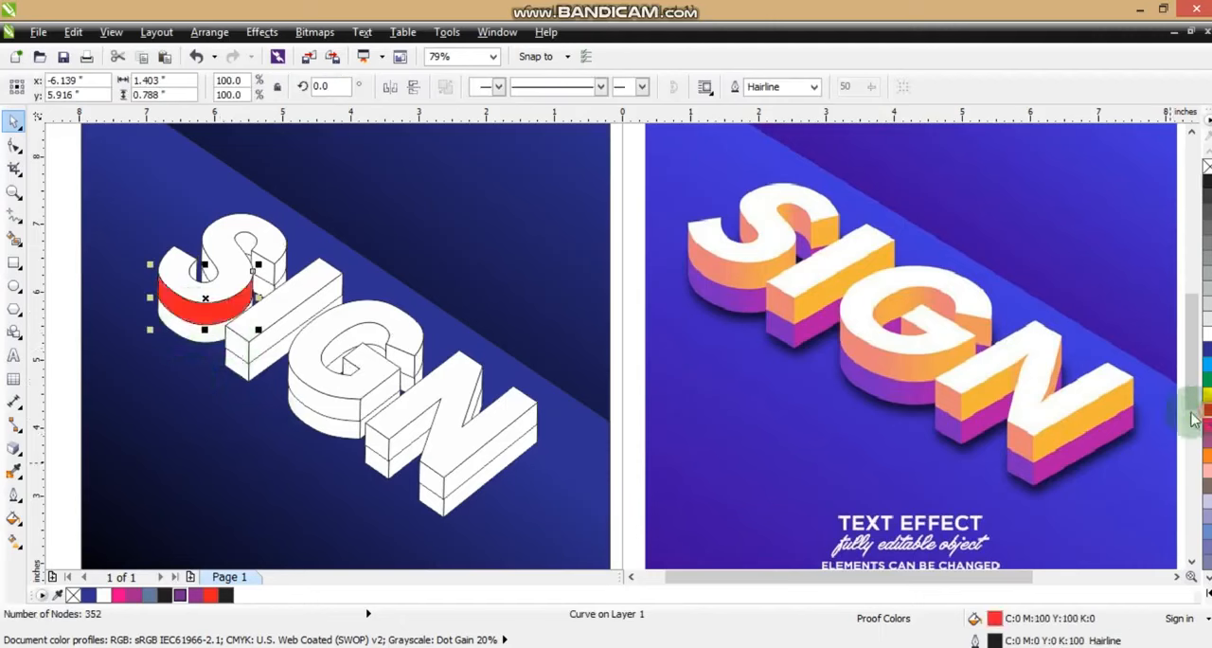
left_click(13, 540)
left_click_drag(163, 302, 245, 304)
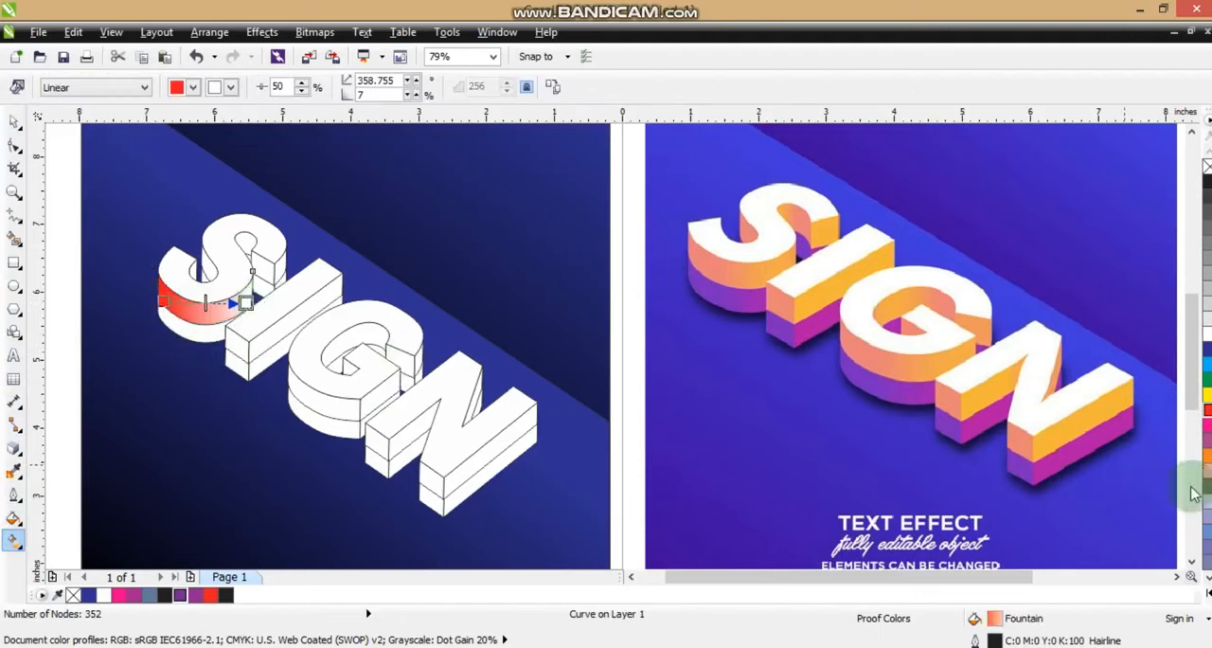
left_click(1206, 593)
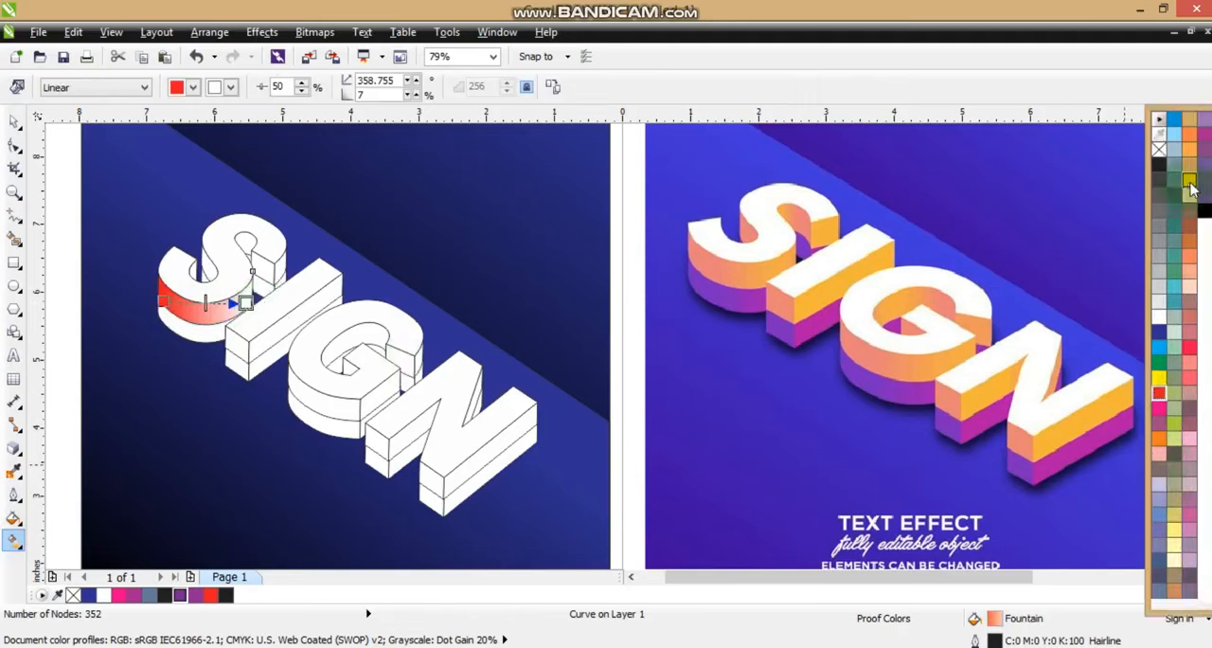
left_click_drag(1191, 188, 246, 304)
left_click_drag(163, 302, 96, 286)
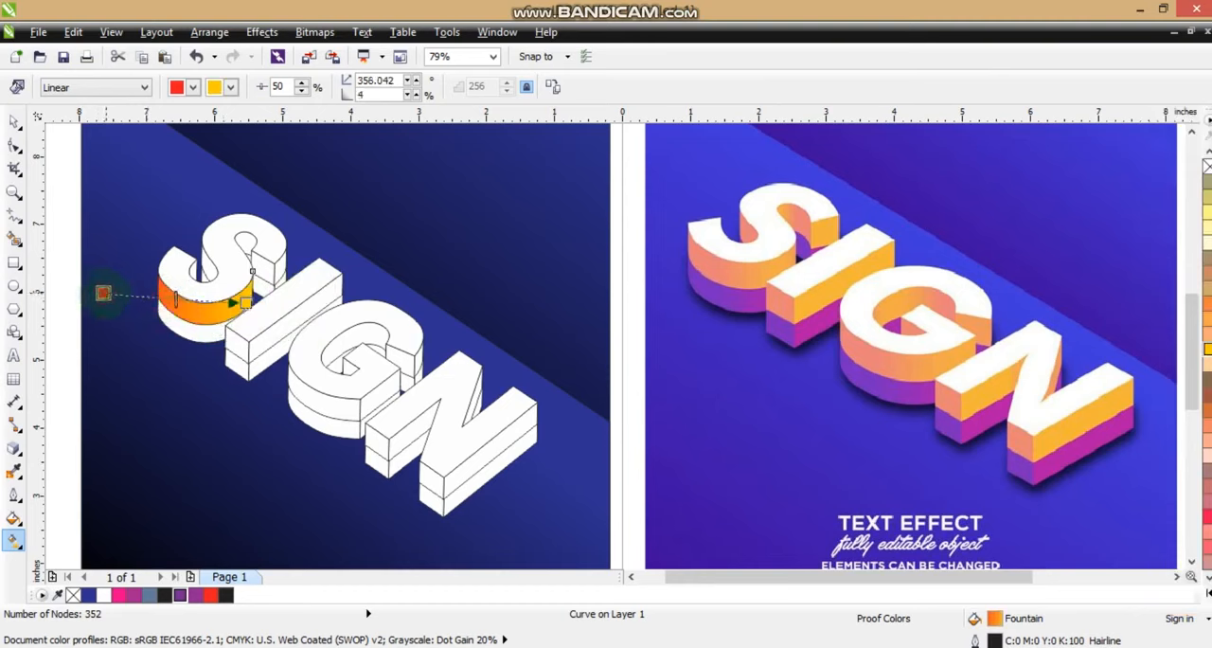
Copy the red-to-yellow gradient fill from the S's front side to the four remaining upper side pieces of the S
left_click(210, 272)
left_click(13, 120)
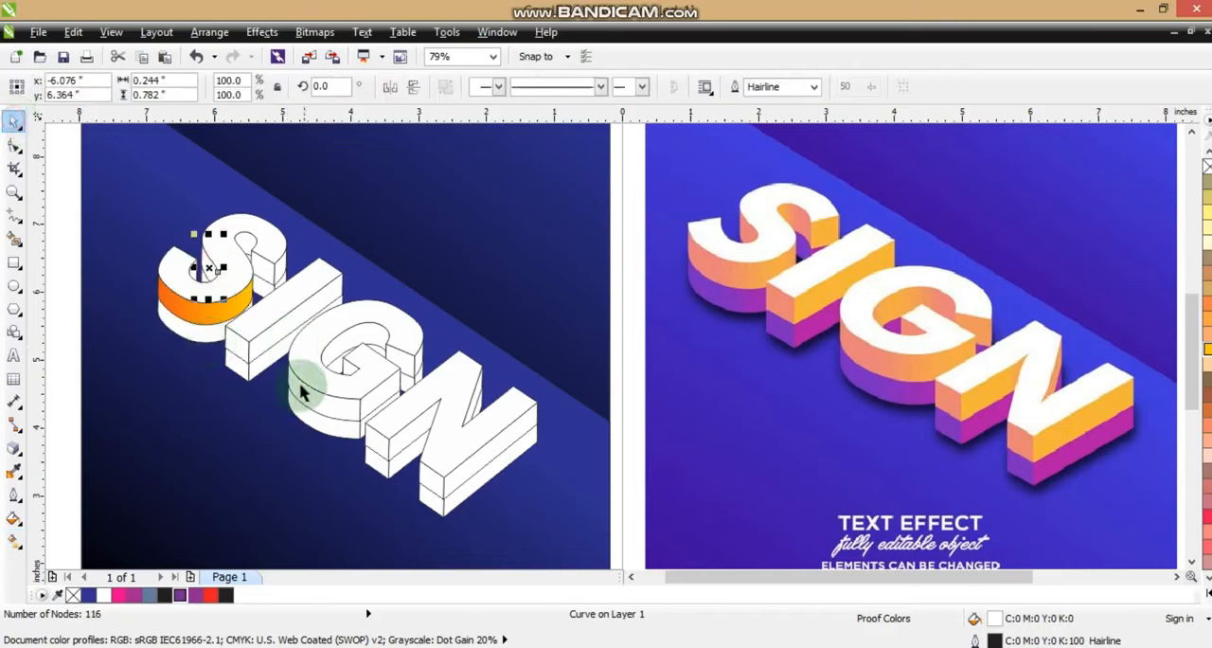
left_click(245, 242, "shift")
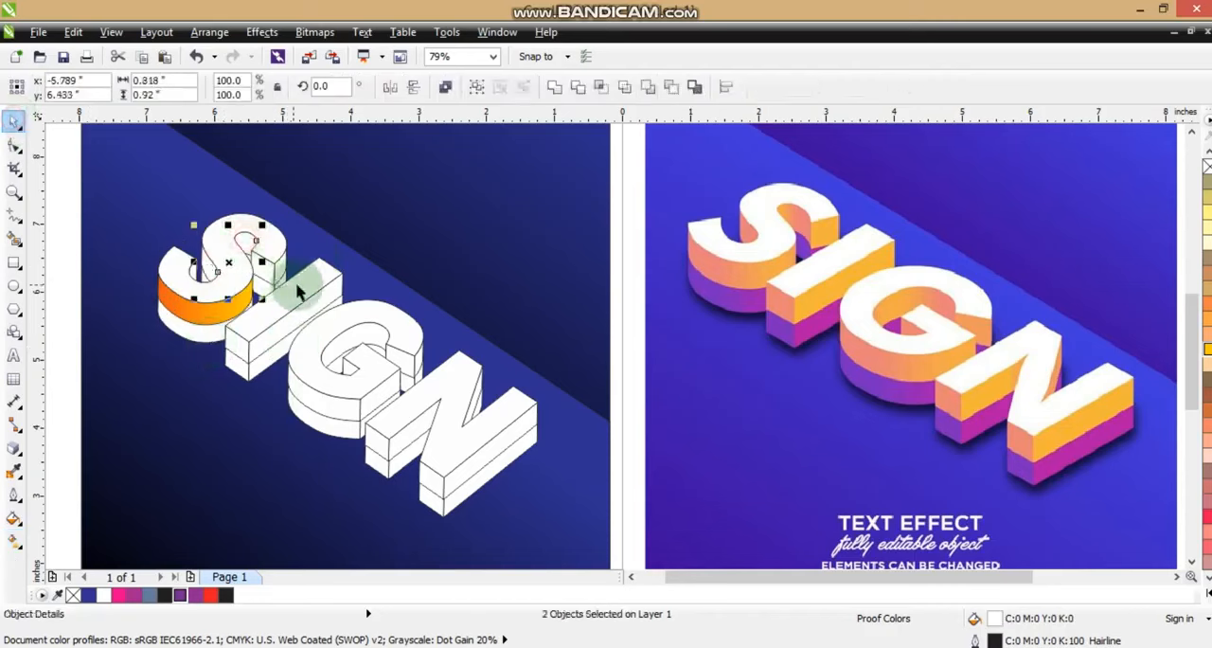
left_click(279, 268, "shift")
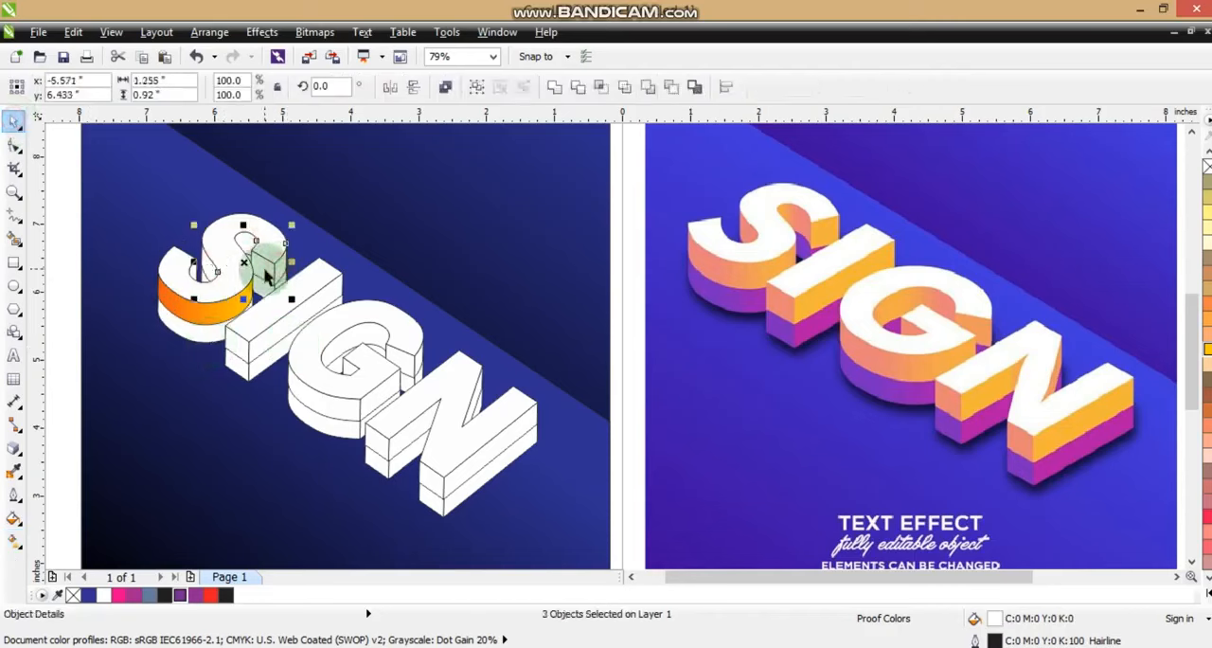
left_click(265, 266, "shift")
key("ctrl+shift+a")
left_click(465, 318)
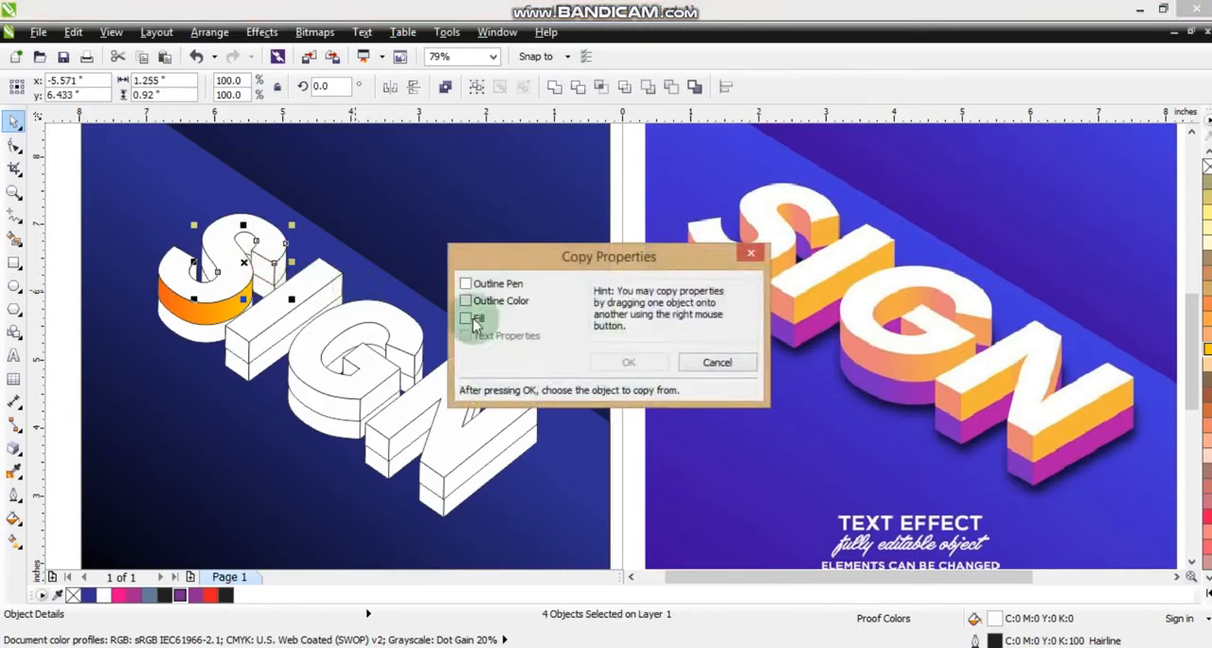
left_click(628, 365)
left_click(217, 305)
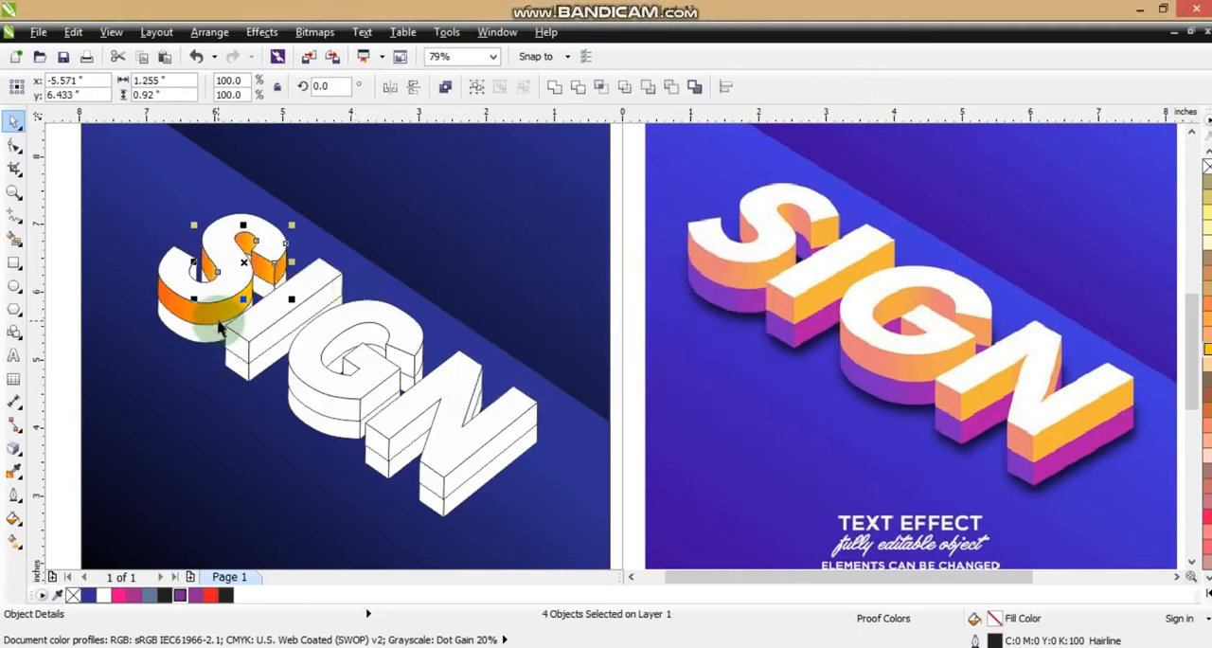
Select all upper side pieces of the I, G and N and copy the S's red-to-yellow gradient fill onto them
left_click(239, 354)
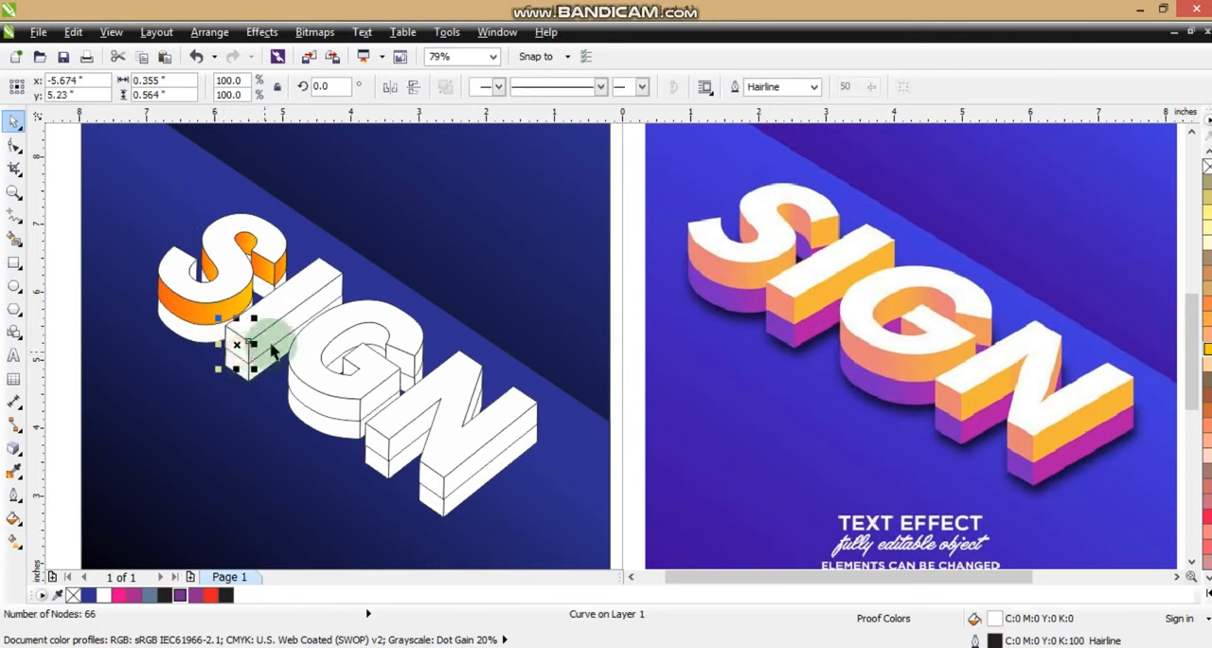
left_click(272, 340, "shift")
left_click(305, 393, "shift")
left_click(375, 393, "shift")
left_click(335, 353, "shift")
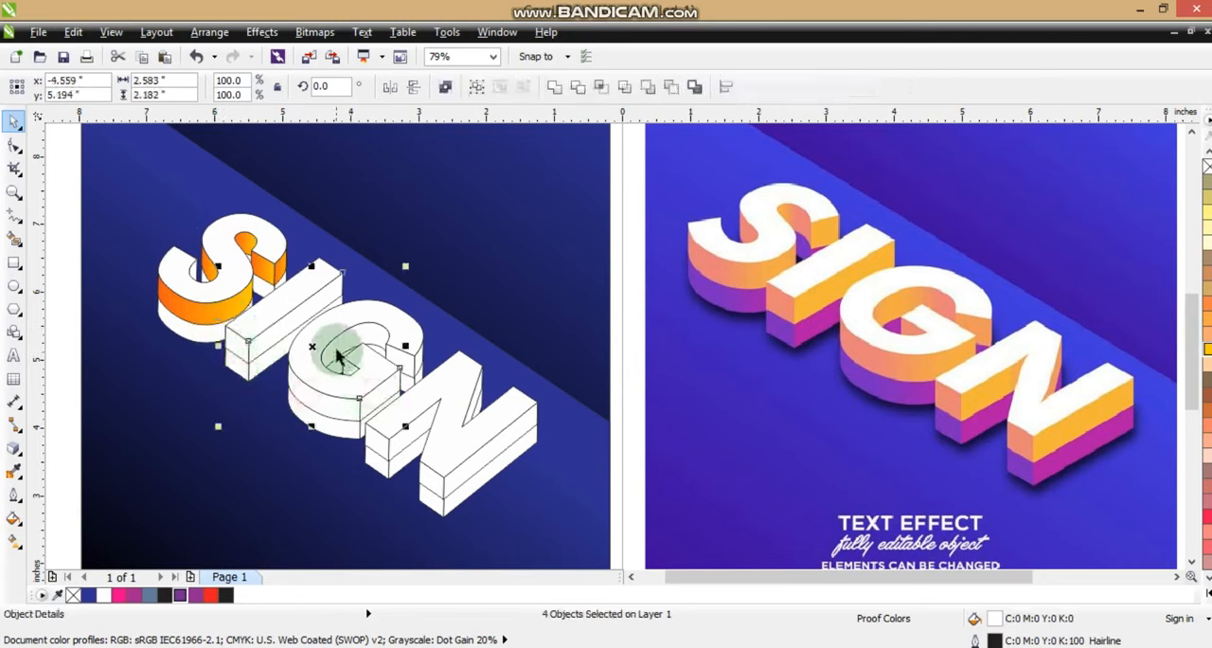
left_click(409, 373, "shift")
left_click(404, 363, "shift")
left_click(419, 362, "shift")
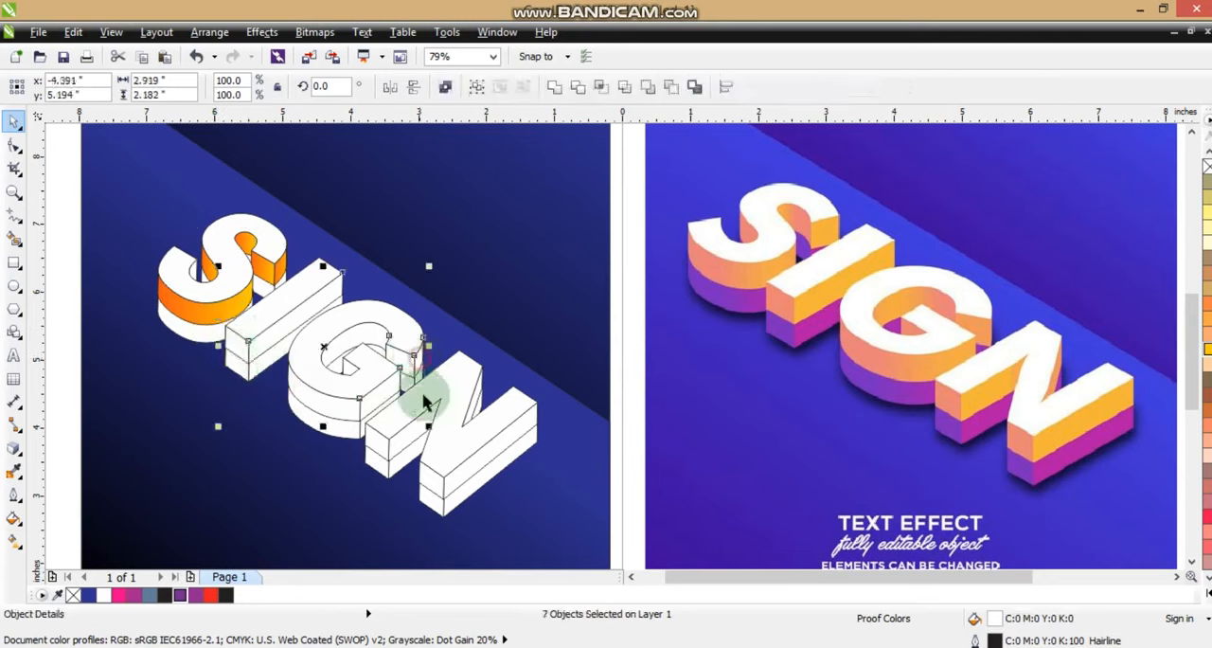
left_click(380, 445, "shift")
left_click(407, 437, "shift")
left_click(474, 384, "shift")
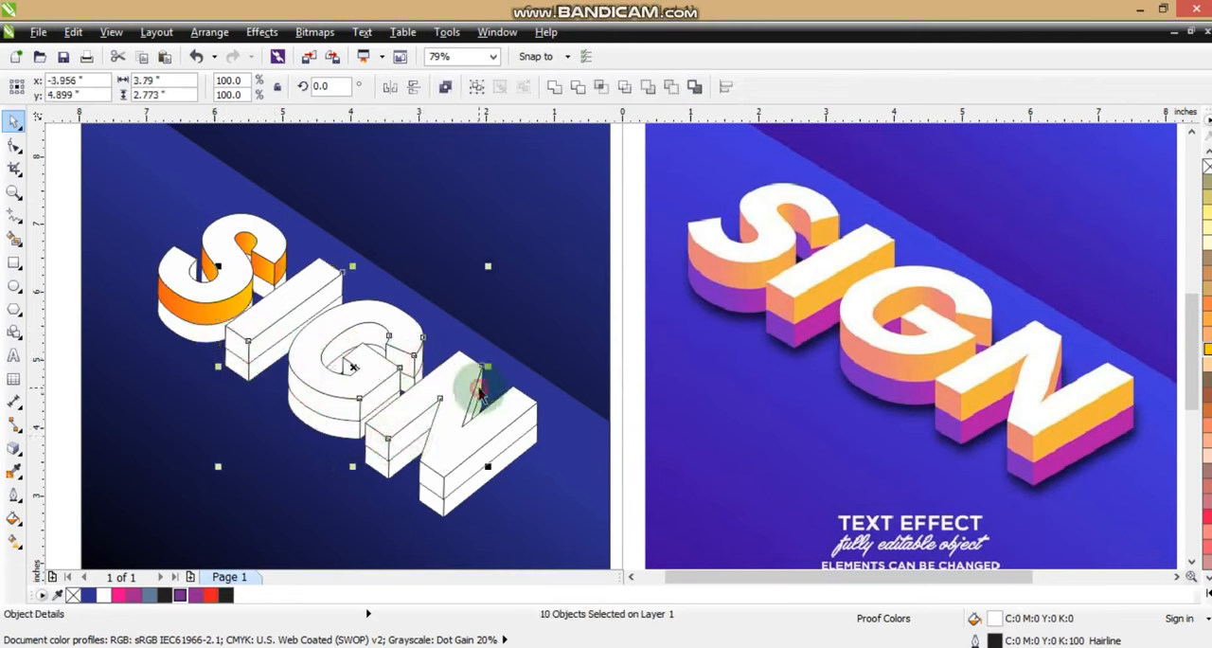
left_click(429, 483, "shift")
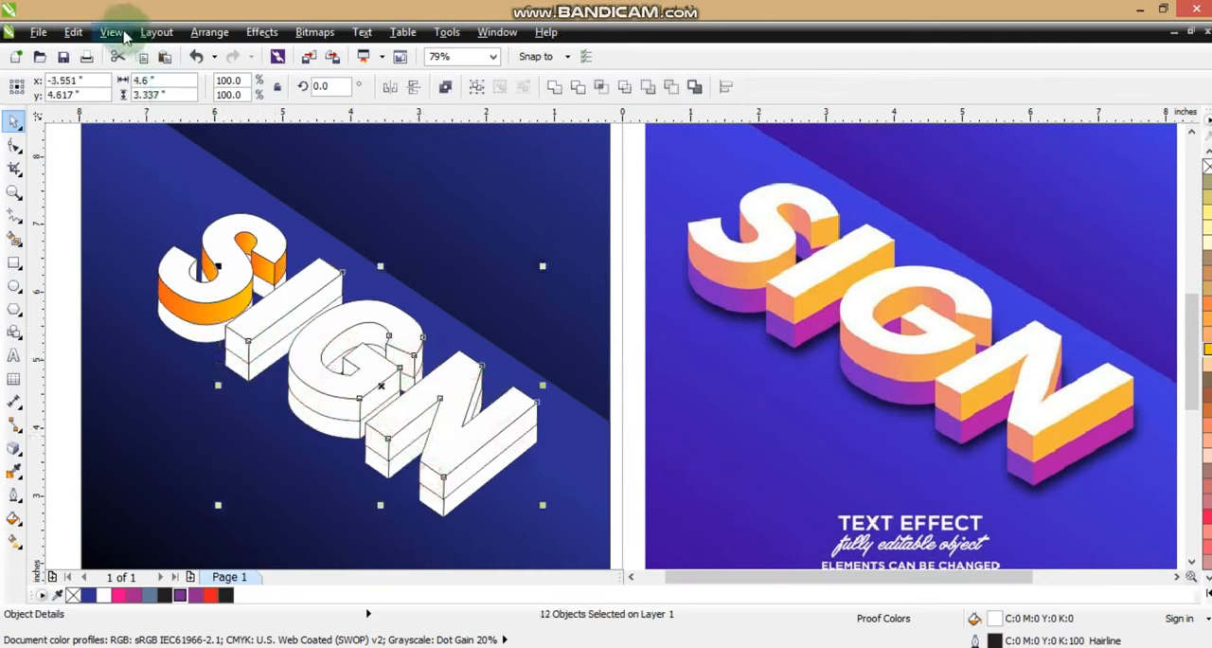
left_click(73, 31)
left_click(108, 282)
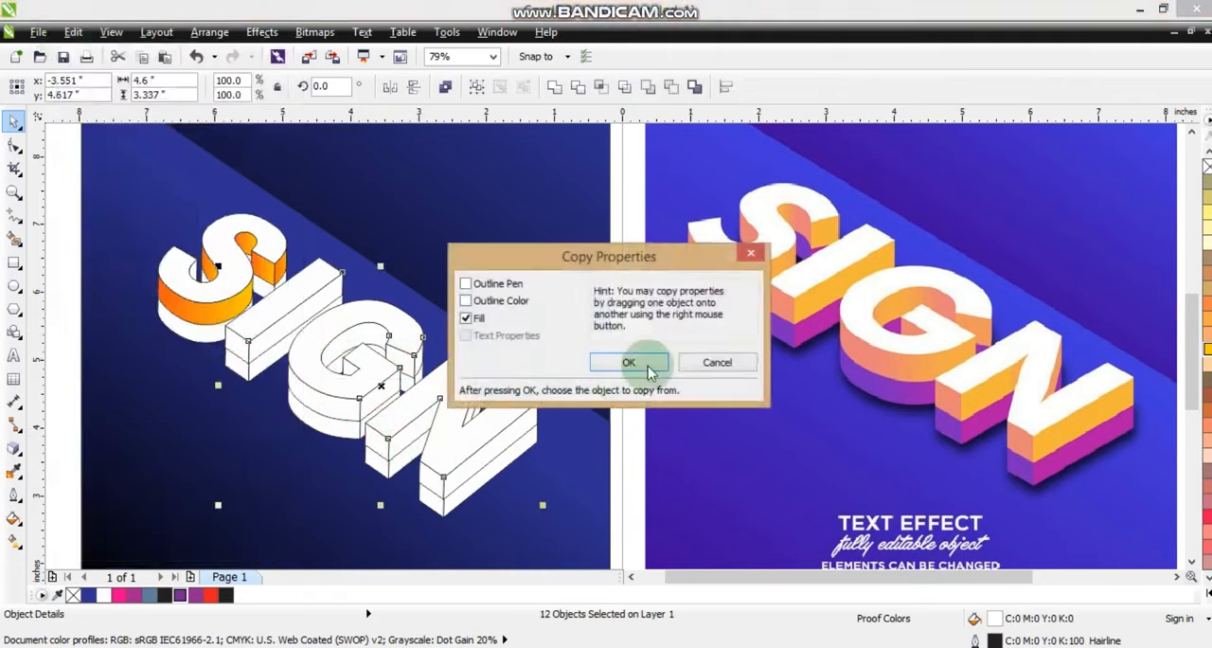
left_click(628, 361)
left_click(230, 315)
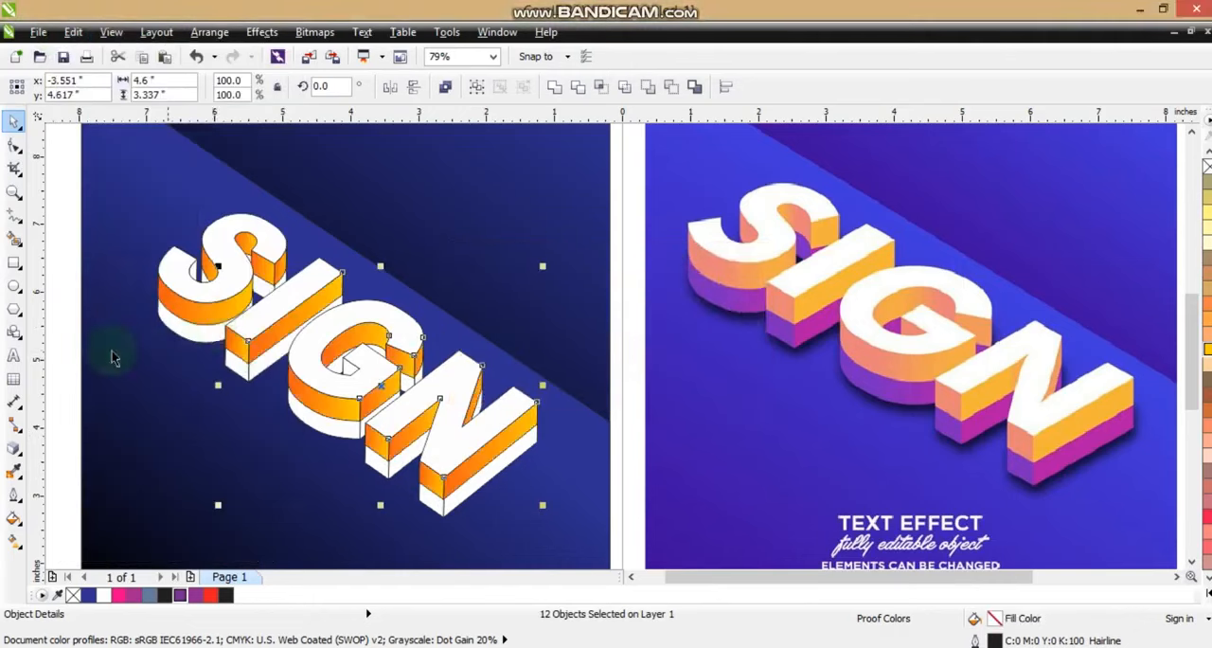
left_click(55, 250)
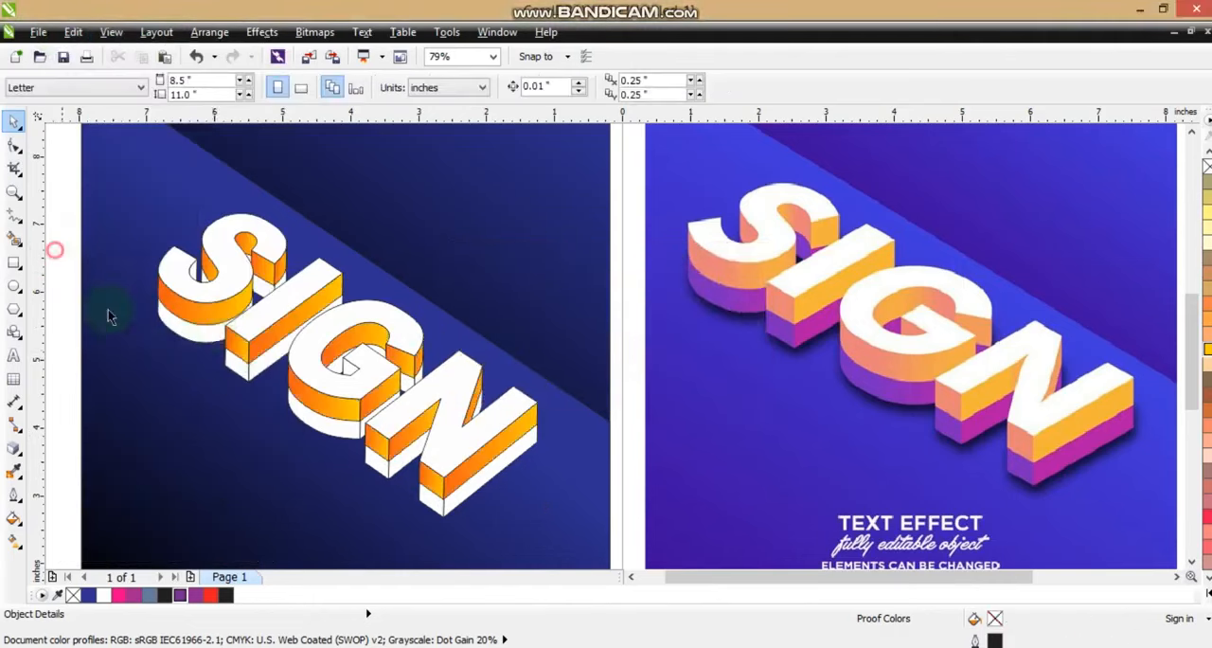
Fill the lower front side of the S with a linear gradient from purple (C53 M100 Y0 K0) to pink
left_click(192, 343)
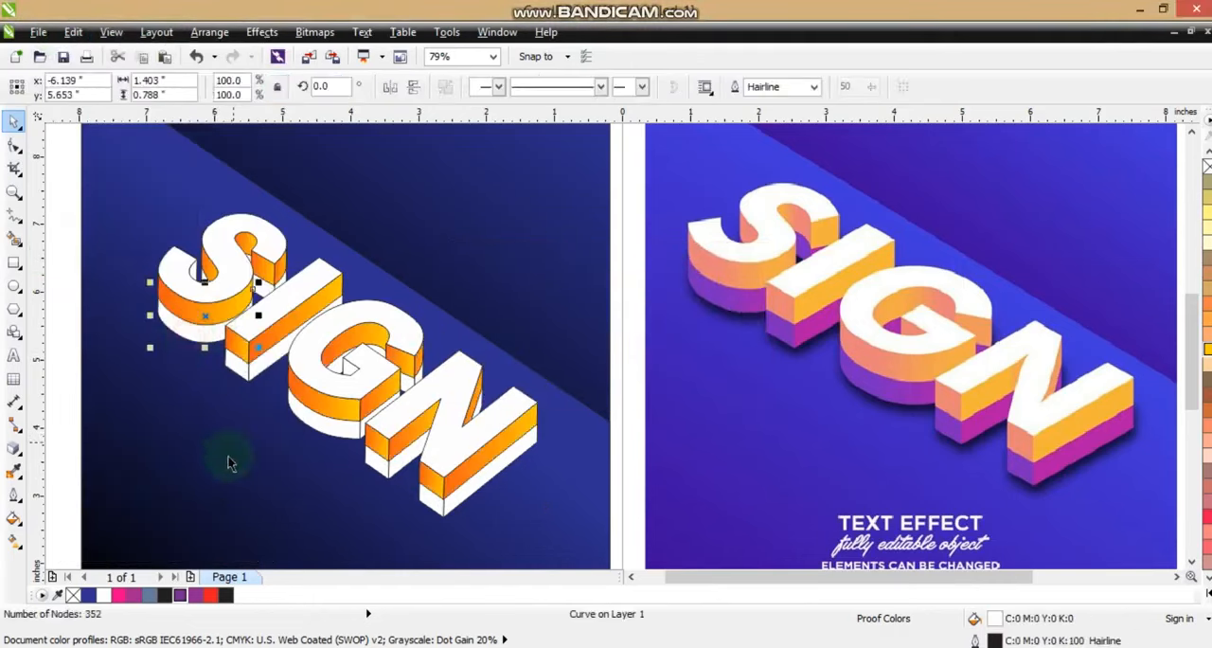
left_click(228, 595)
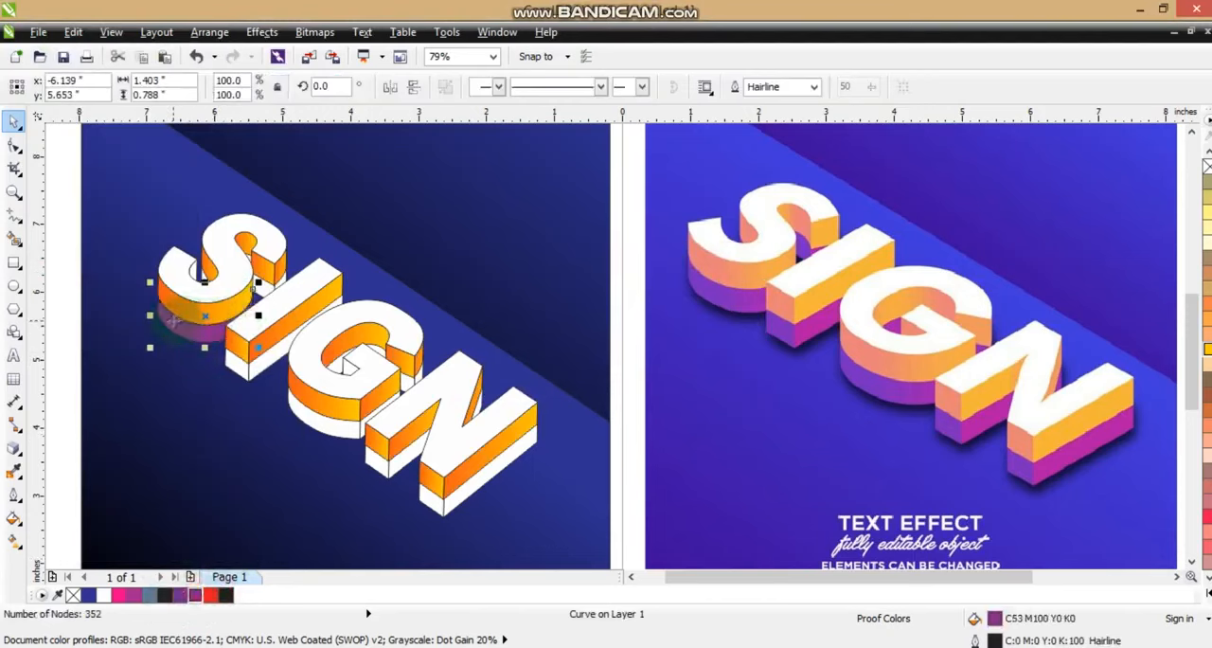
left_click(13, 540)
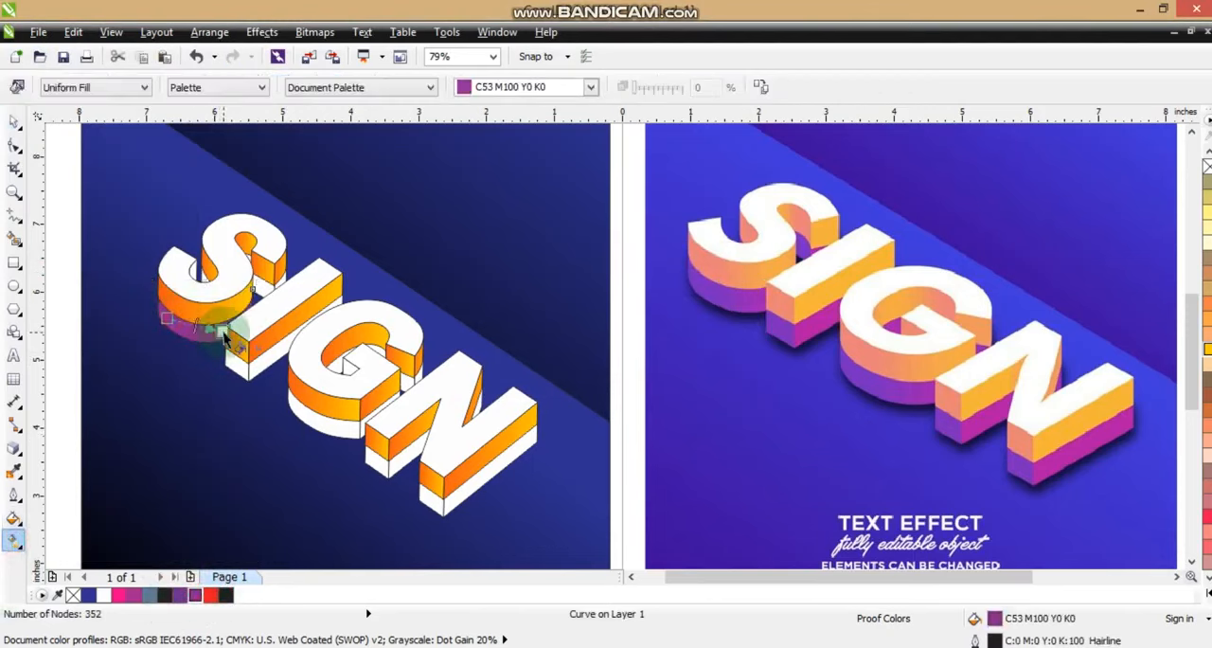
left_click(225, 339)
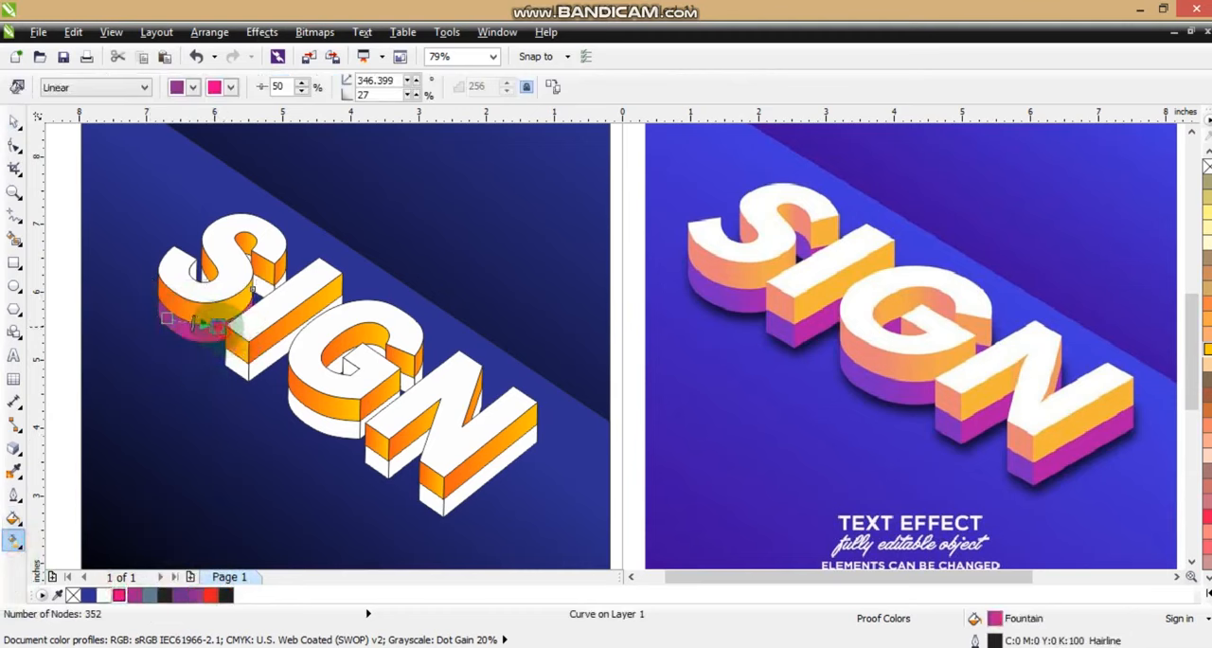
left_click_drag(219, 327, 225, 326)
left_click(13, 122)
left_click(235, 370)
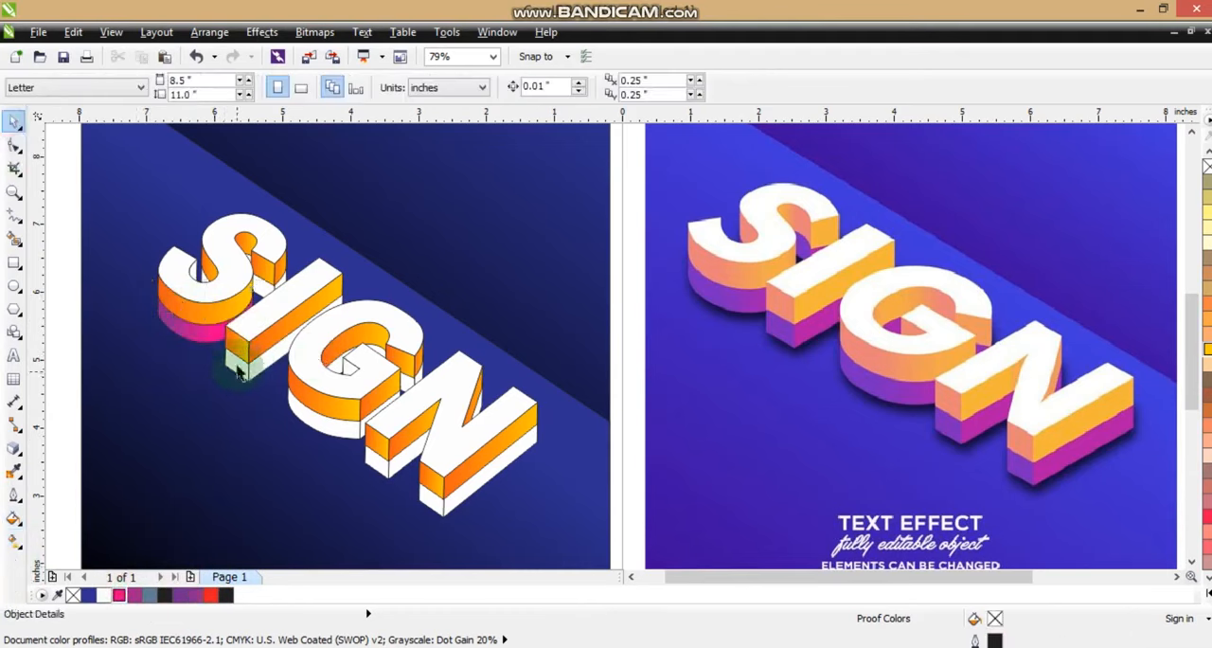
Copy the purple-to-pink gradient fill from the S's lower front side to the small lower piece inside the S's hook
left_click(198, 273)
key("ctrl+shift+a")
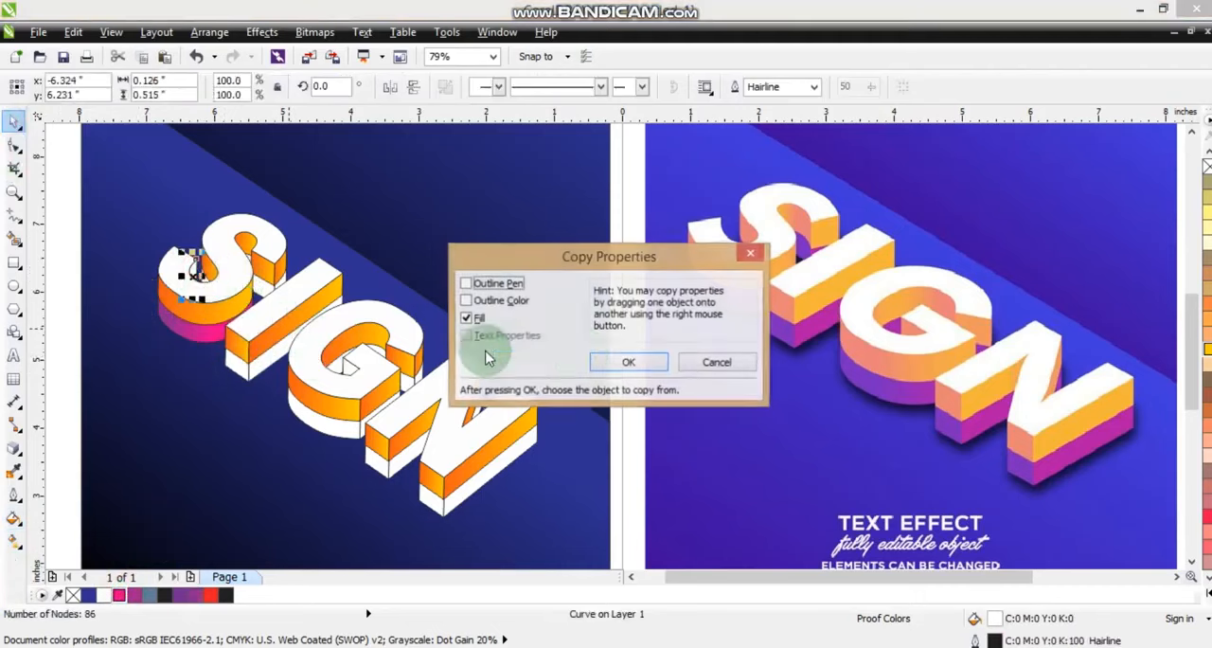
left_click(628, 360)
left_click(196, 311)
key("Escape")
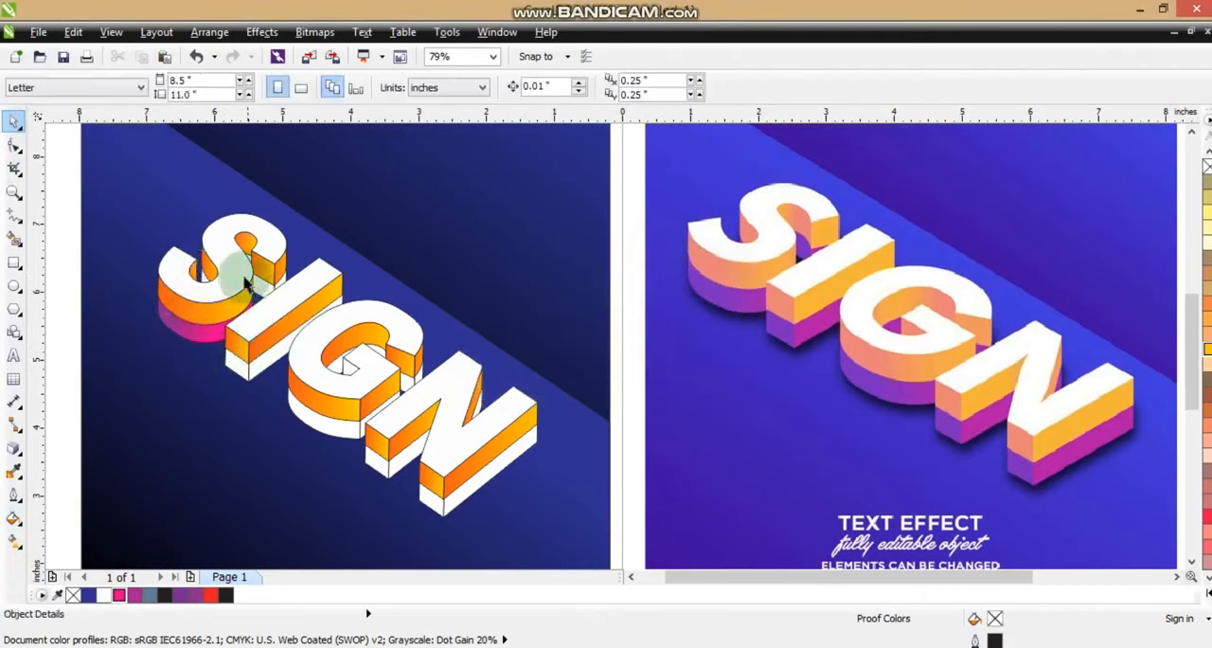
Select the remaining lower side pieces of the S, I, G and N together and copy the S's purple-to-pink gradient fill onto them
left_click(265, 295)
left_click(257, 256, "shift")
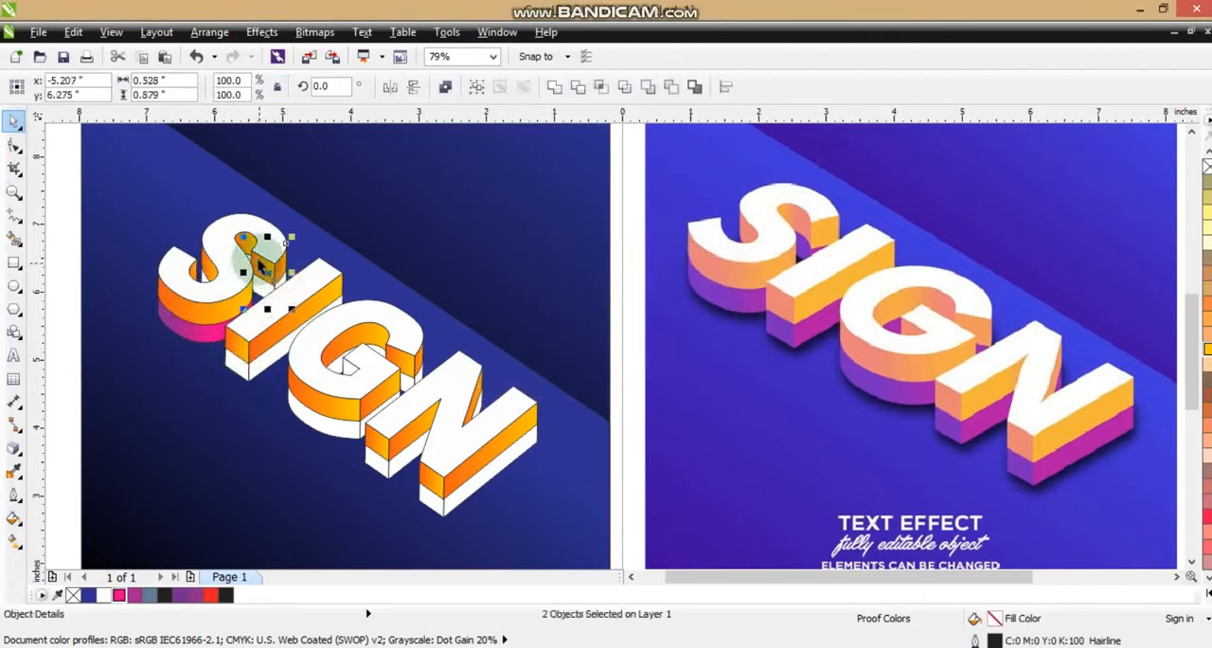
left_click(202, 276, "shift")
left_click(265, 366, "shift")
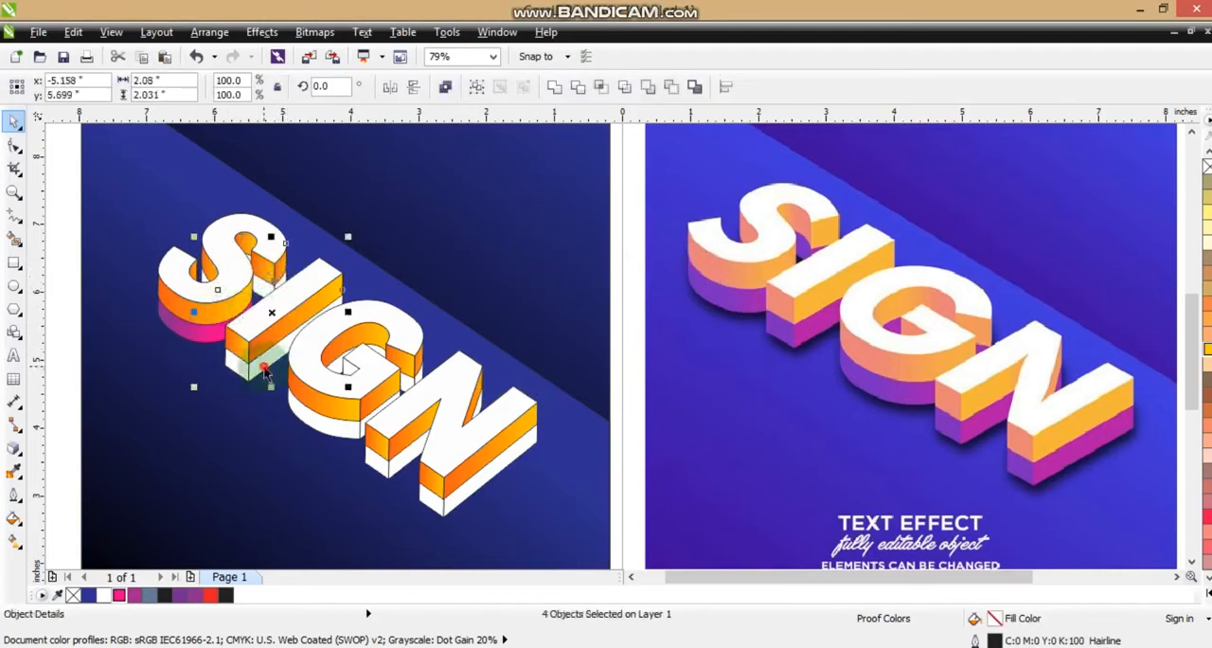
left_click(417, 389, "shift")
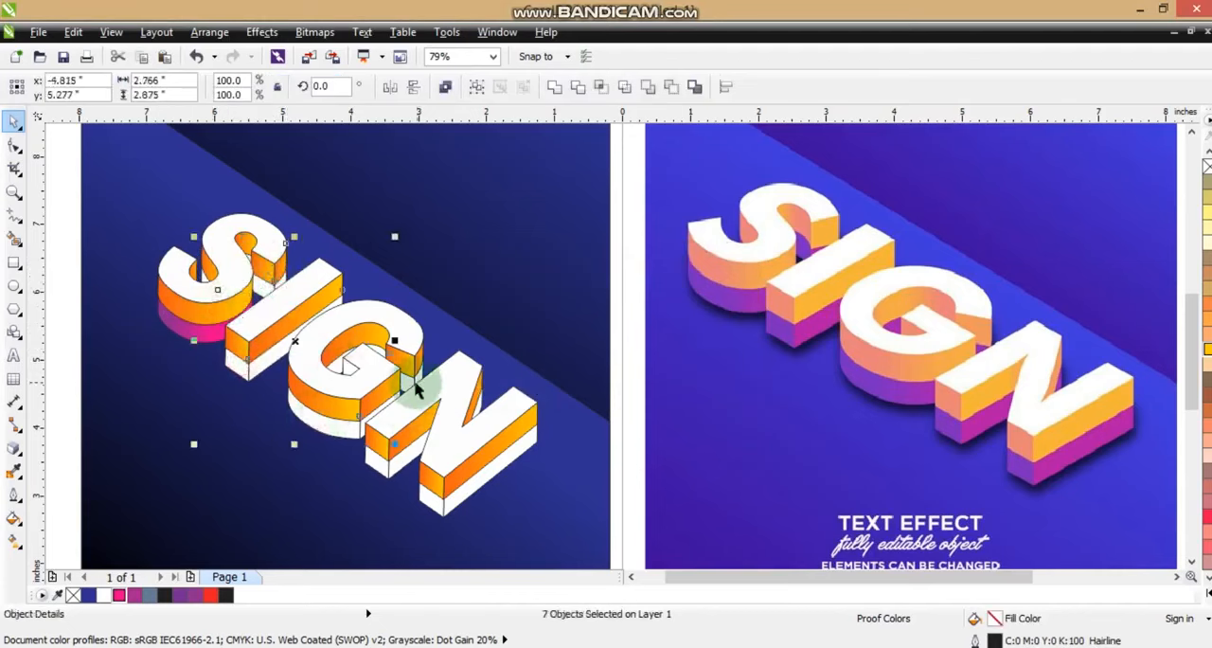
left_click(362, 428, "shift")
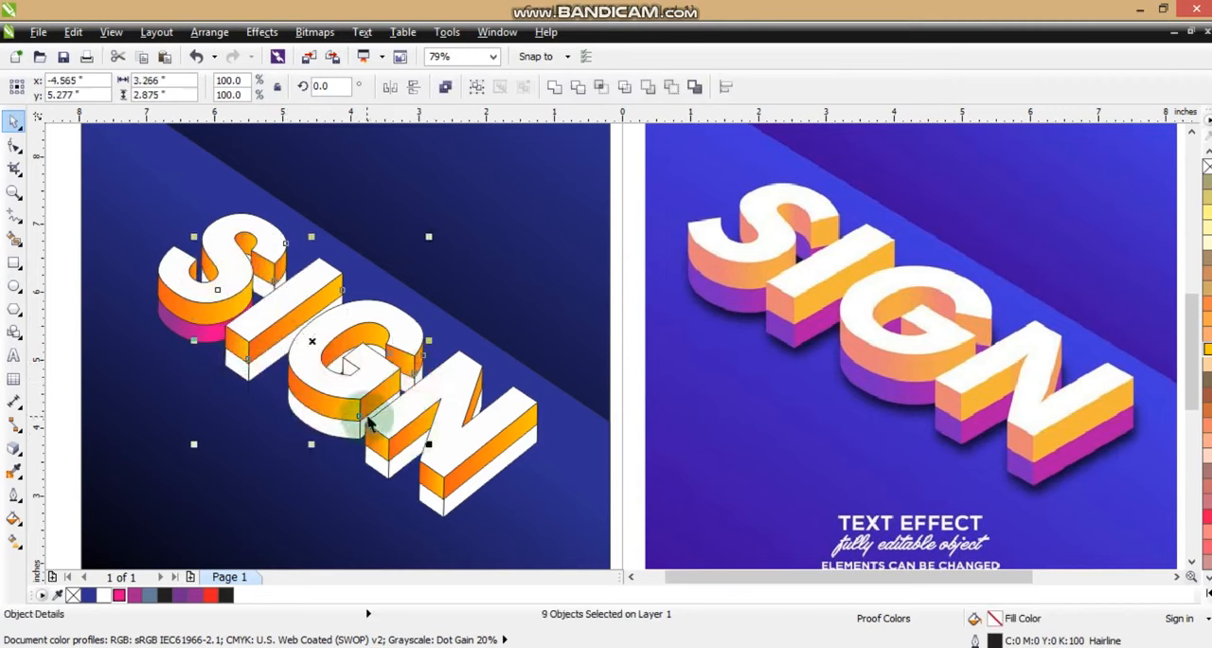
left_click(384, 469, "shift")
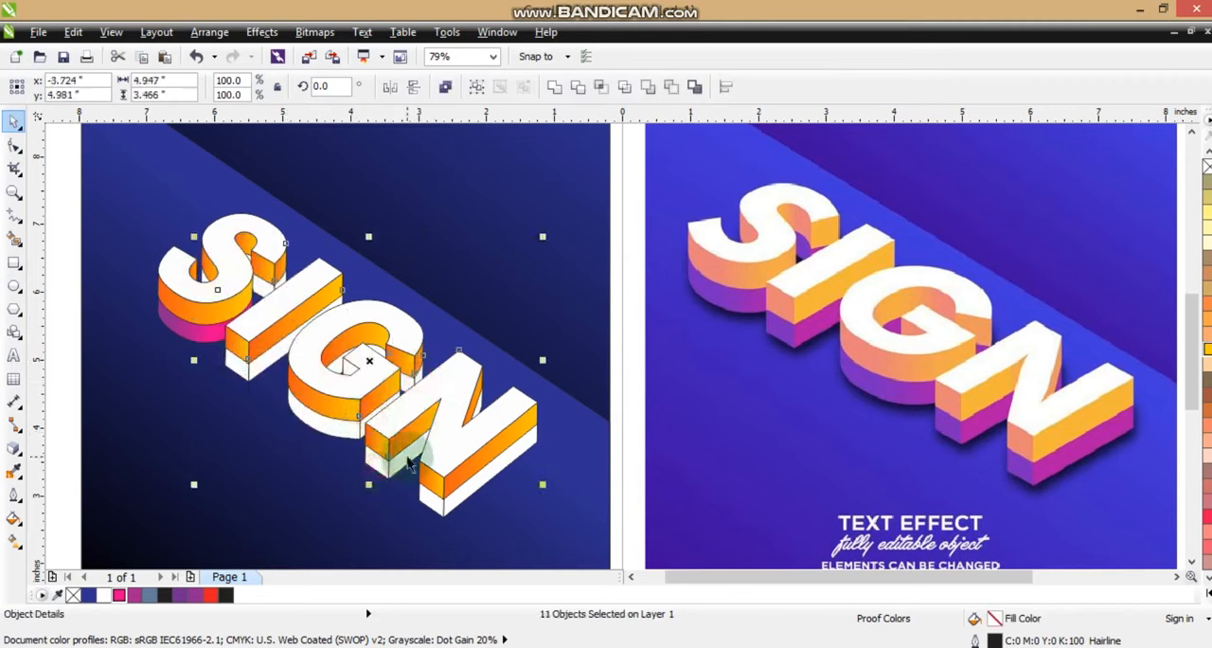
left_click(444, 506, "shift")
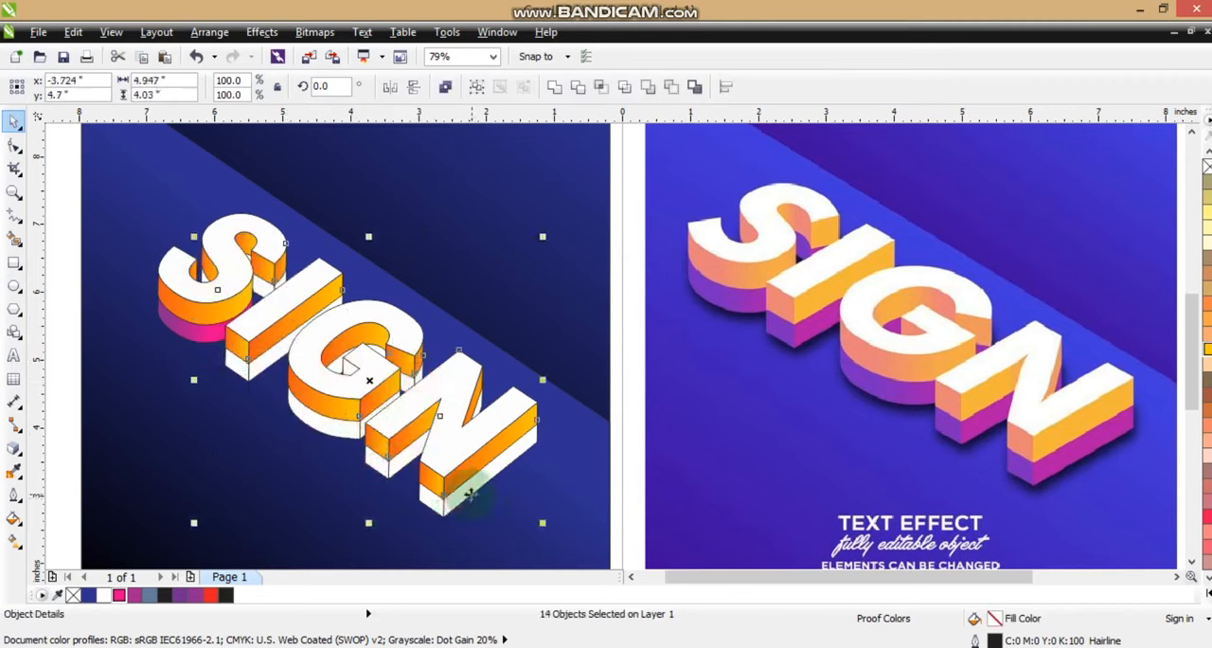
key("ctrl+shift+a")
left_click(621, 360)
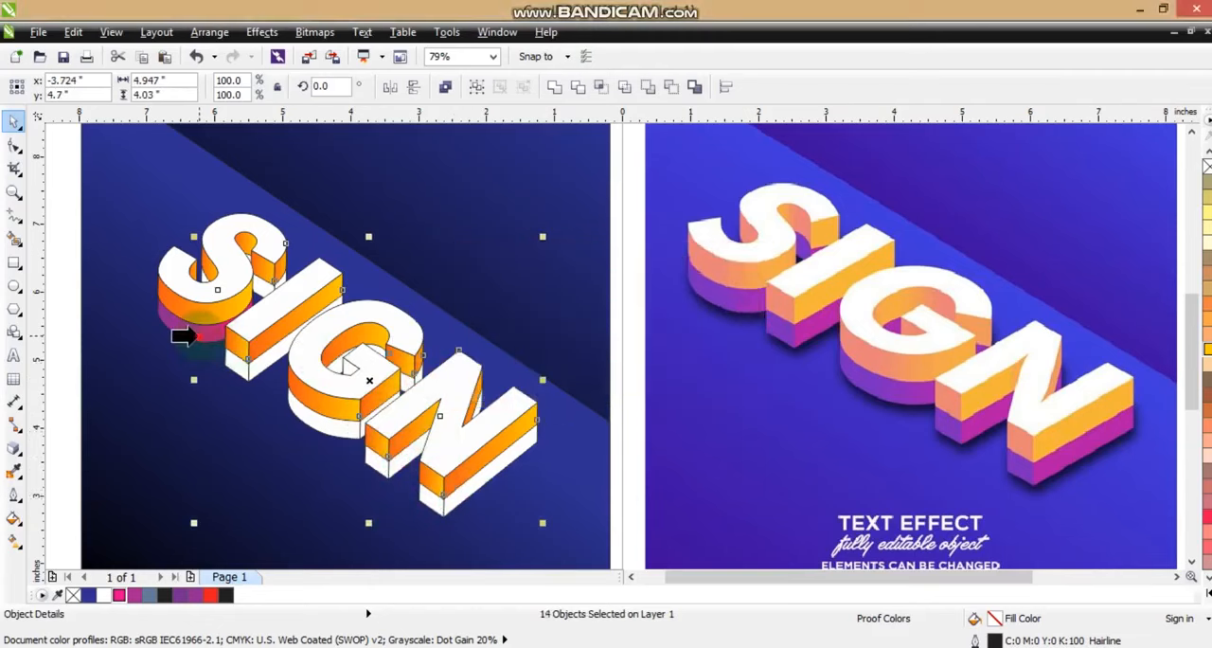
left_click(180, 335)
Refill the N's top face with white and remove the outlines from all the lettering pieces
left_click(483, 429)
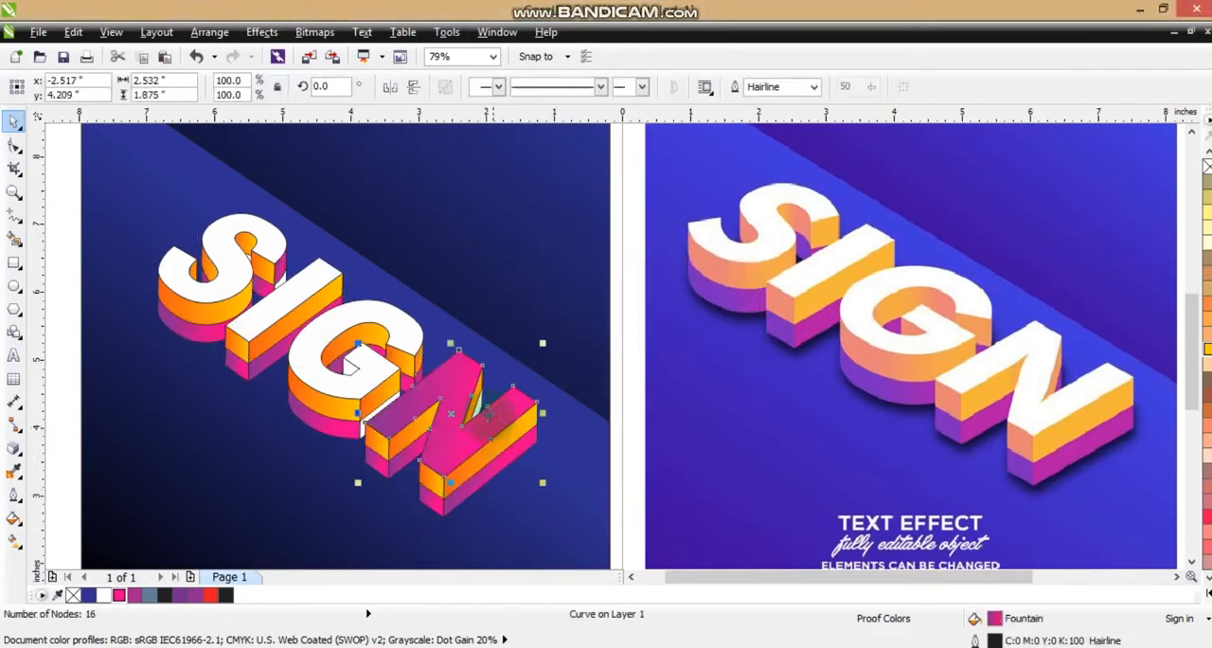
left_click(103, 595)
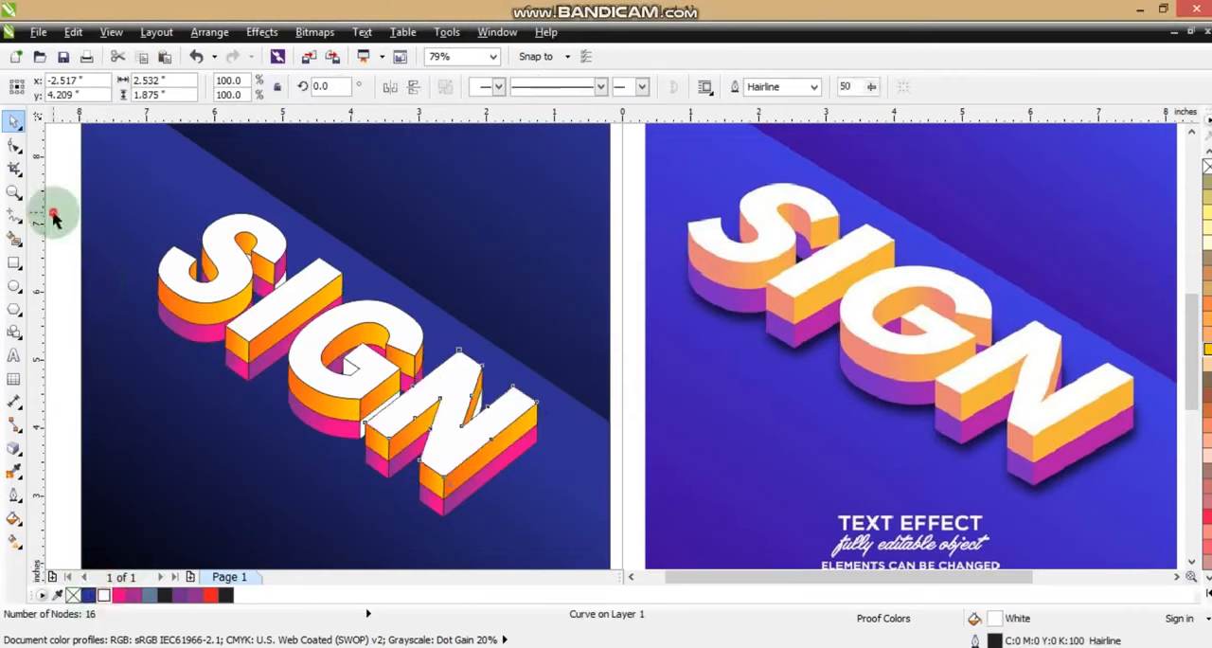
left_click_drag(66, 183, 582, 532)
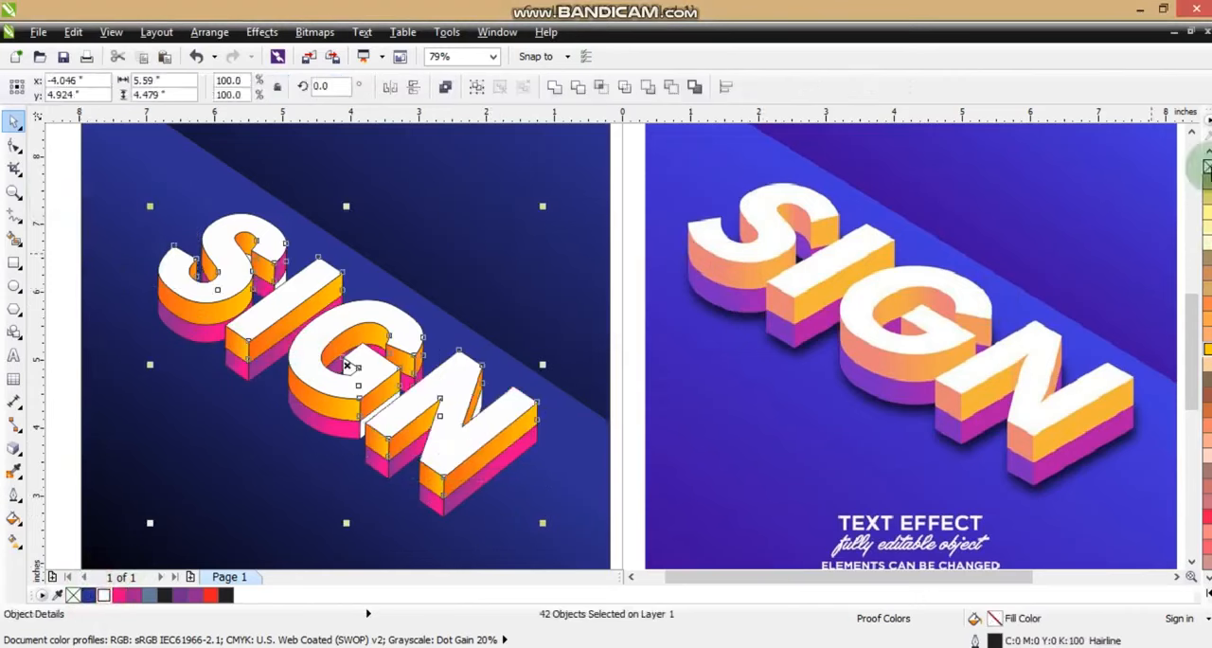
right_click(1208, 168)
key("Escape")
Try to copy a gradient fill onto three white lower side pieces of the N, G and S at once
left_click(466, 417)
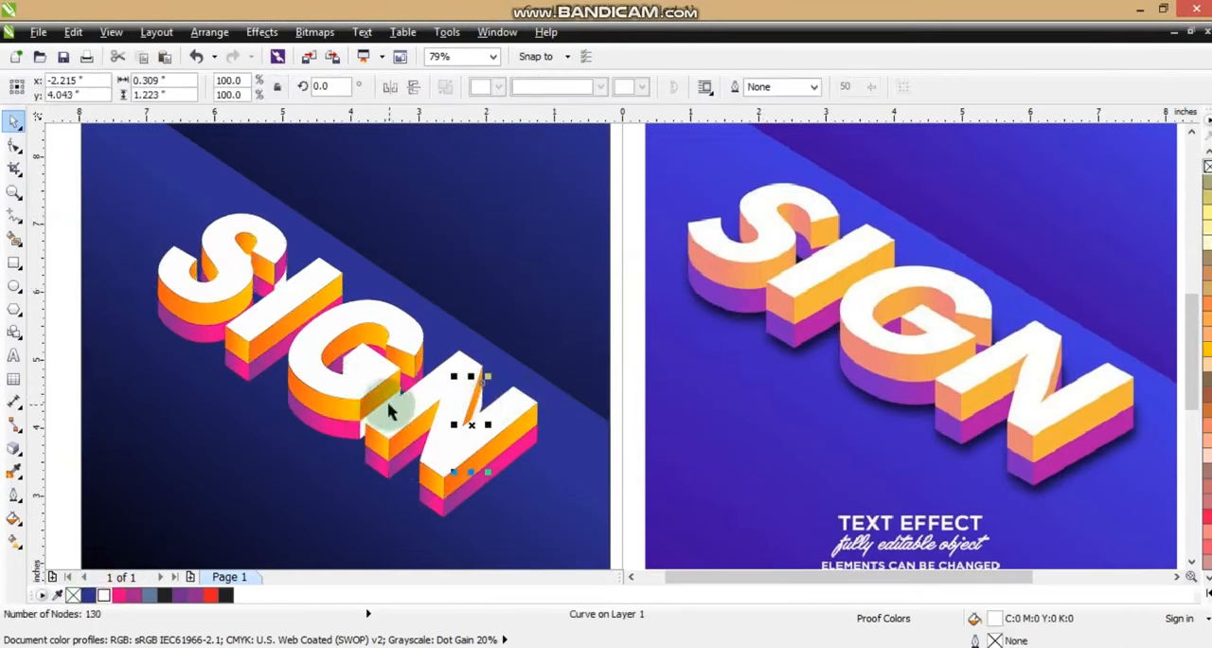
left_click(363, 429, "shift")
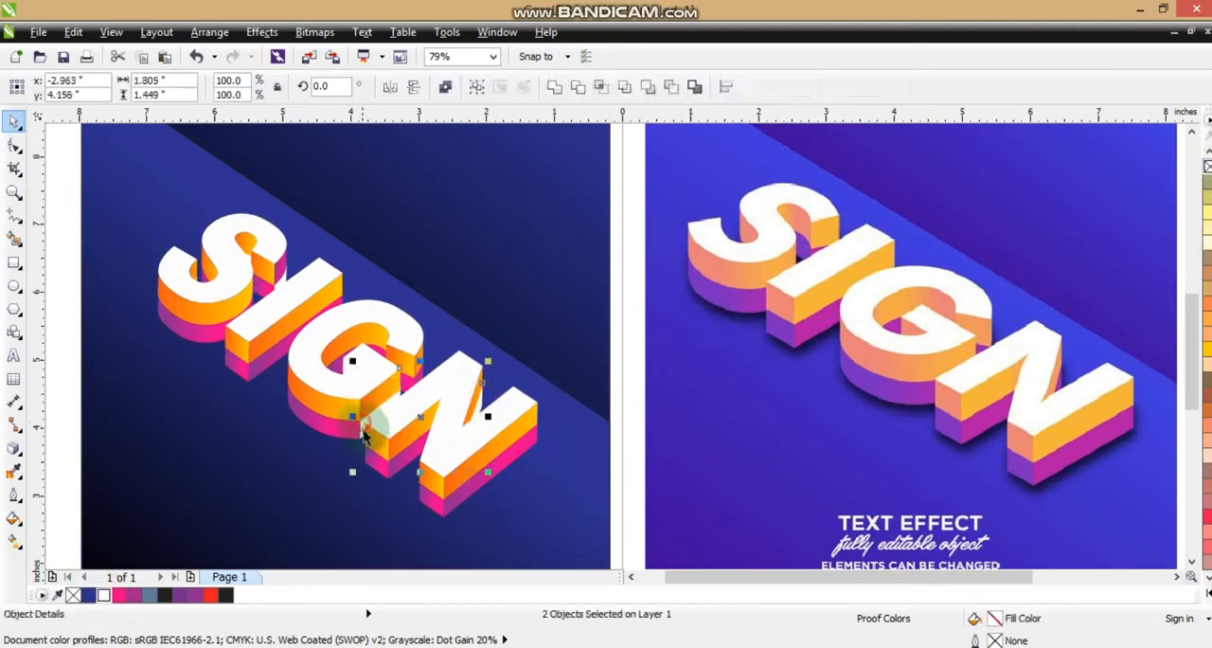
left_click(282, 287, "shift")
key("ctrl+shift+a")
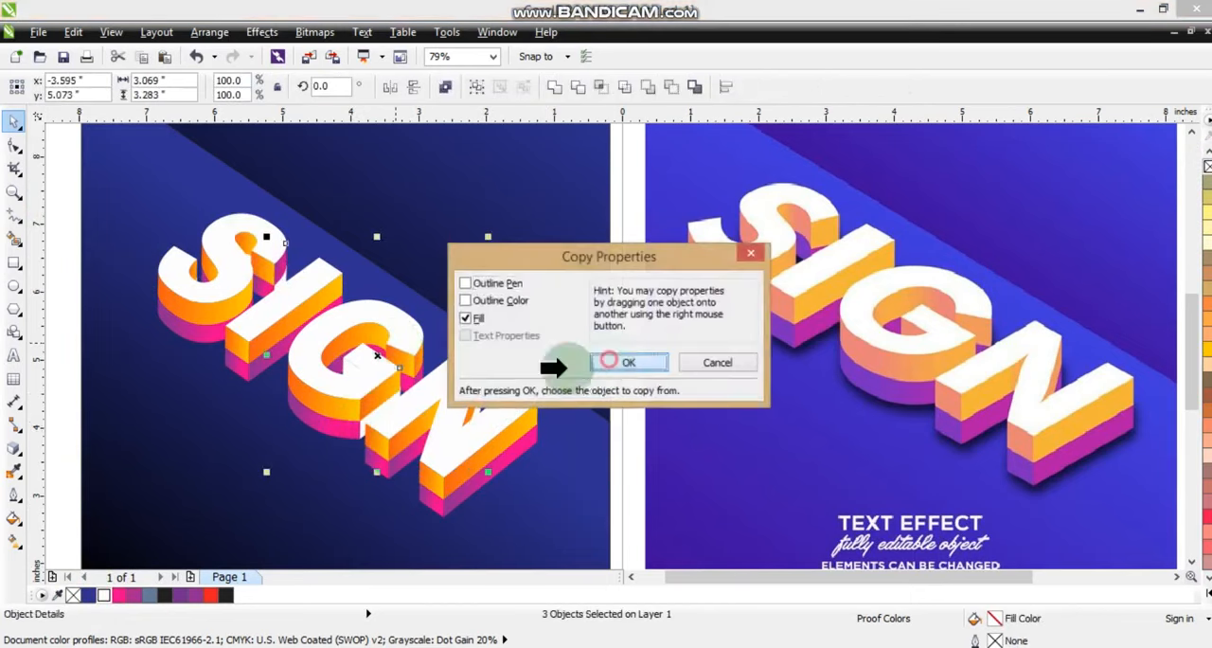
left_click(628, 361)
left_click(405, 431)
key("Escape")
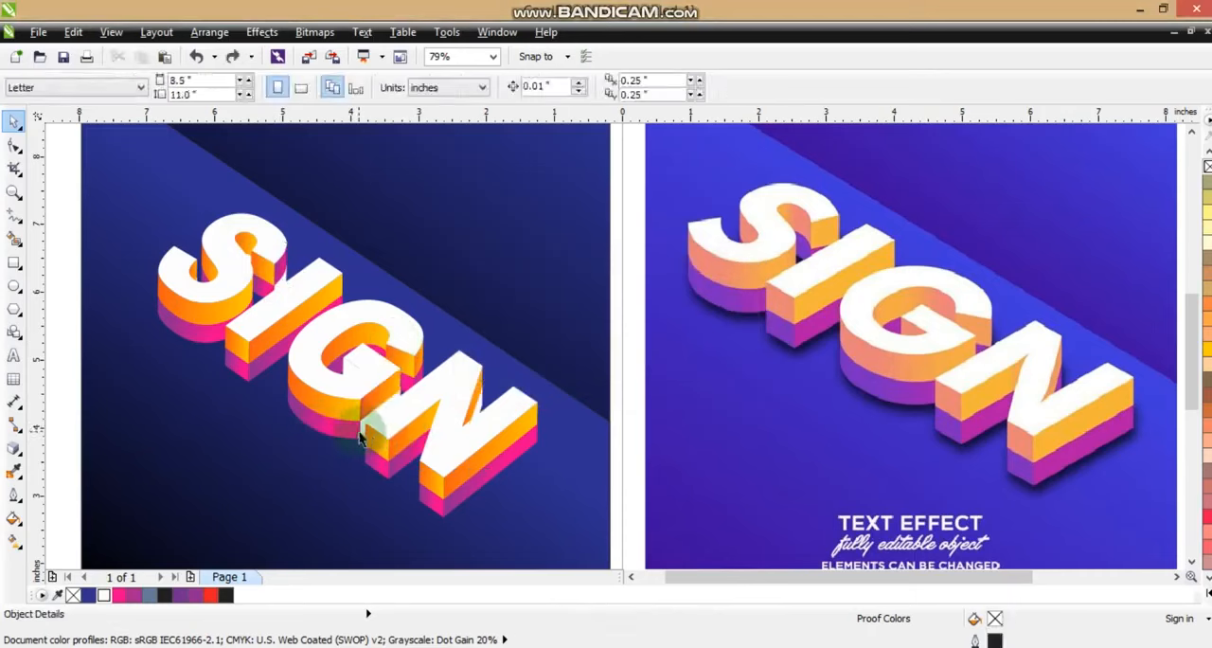
left_click_drag(368, 432, 358, 454)
key("ctrl+z")
key("Escape")
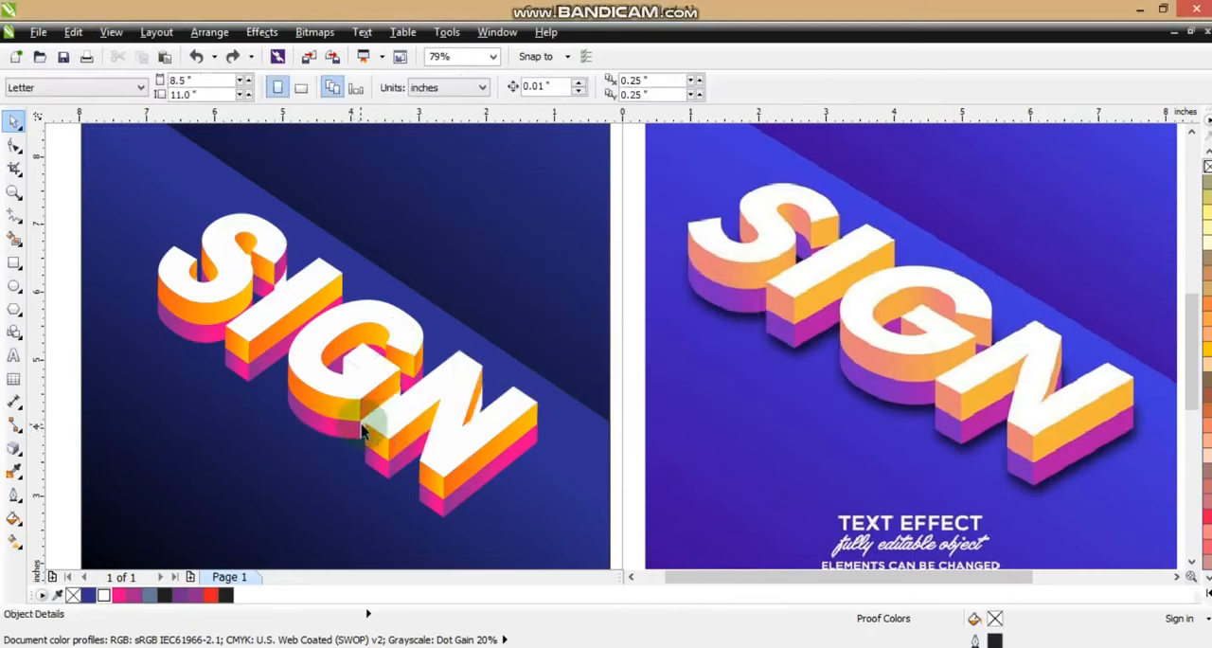
Copy the purple-to-pink gradient fill from the G's lower front side to the G's white lower end piece and inner piece
left_click(362, 431)
key("ctrl+shift+a")
key("Return")
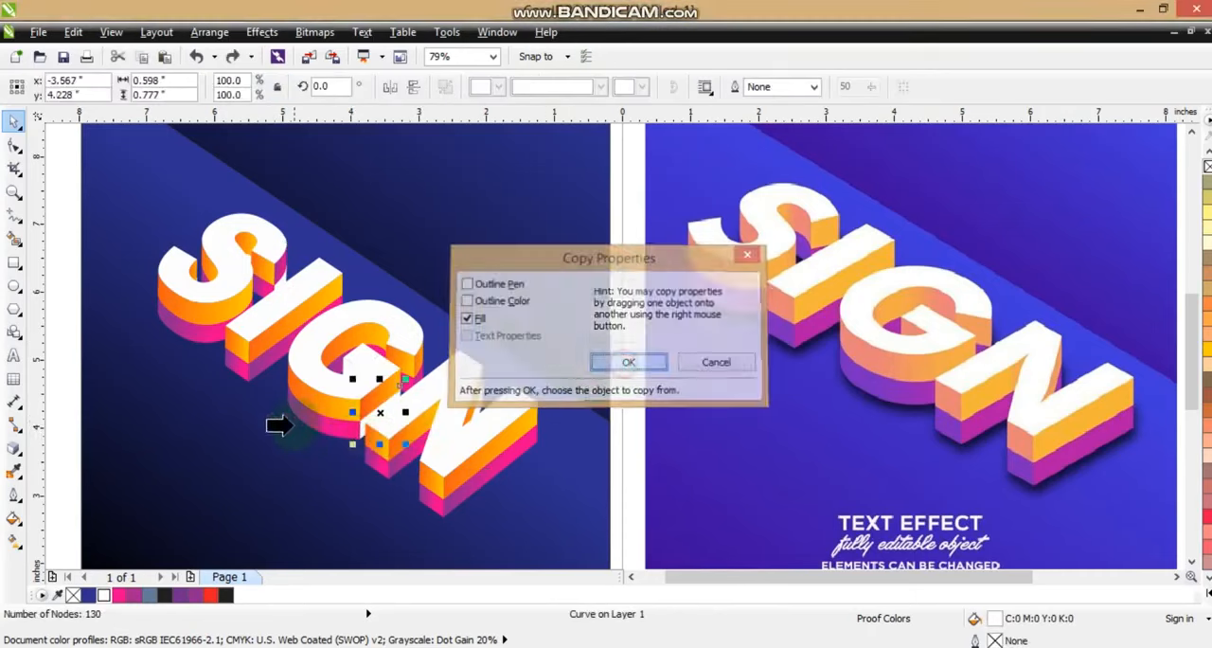
left_click(315, 423)
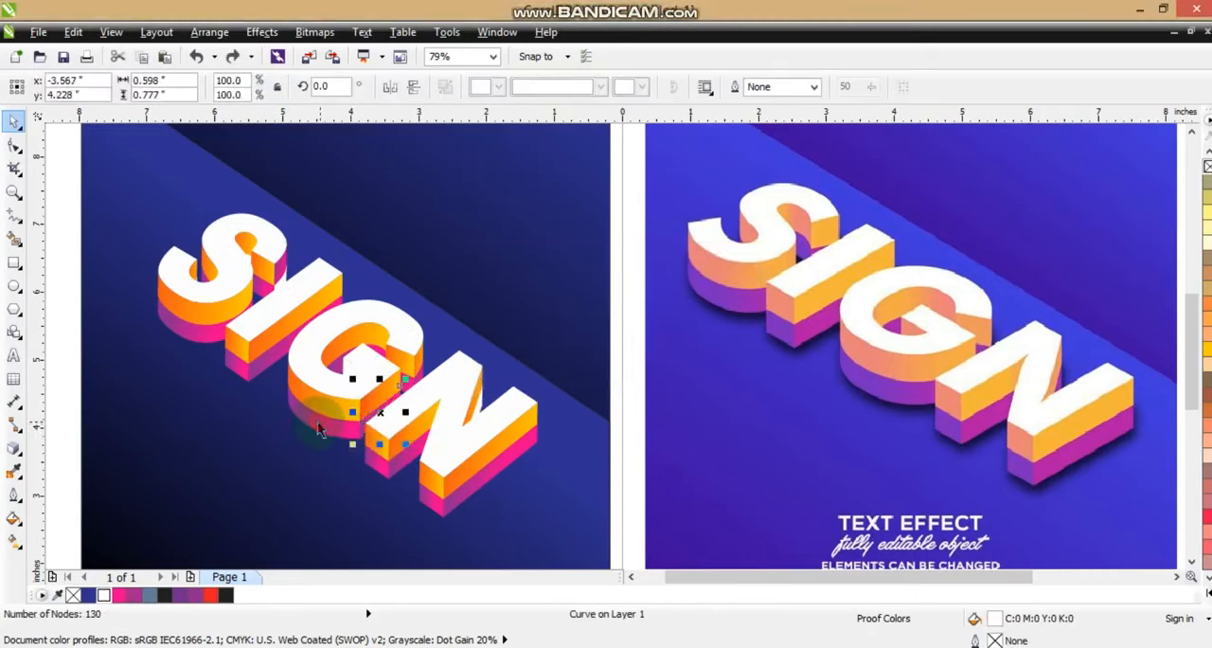
left_click(349, 380)
key("ctrl+shift+a")
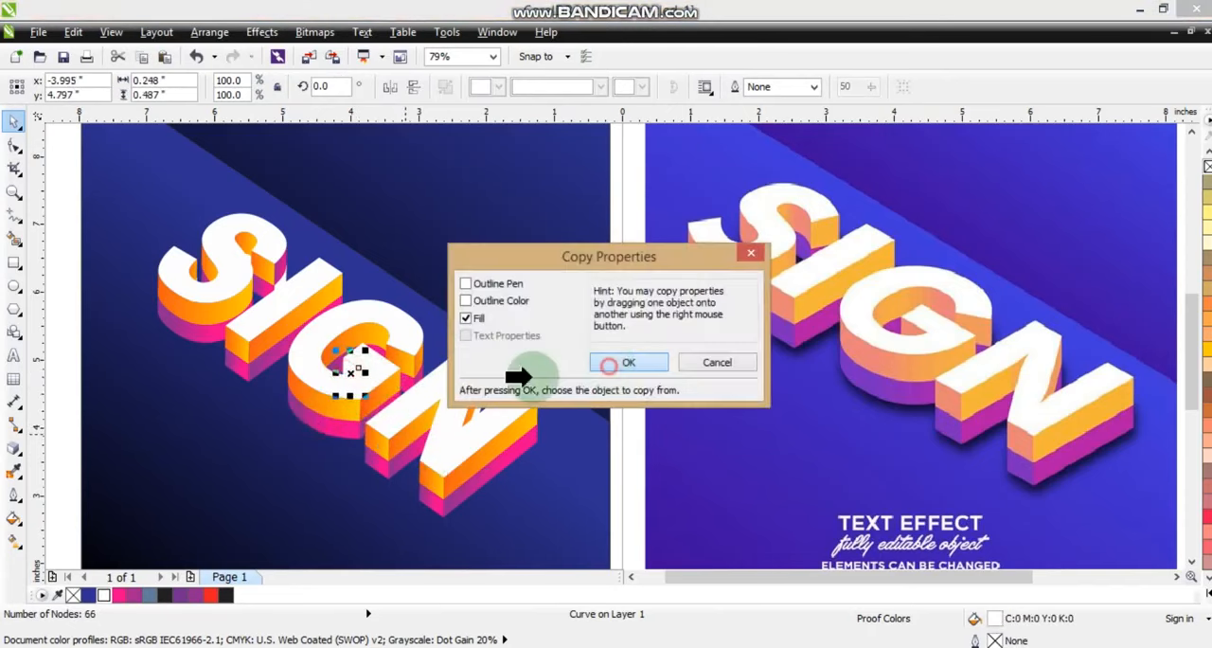
key("Return")
left_click(306, 414)
key("Escape")
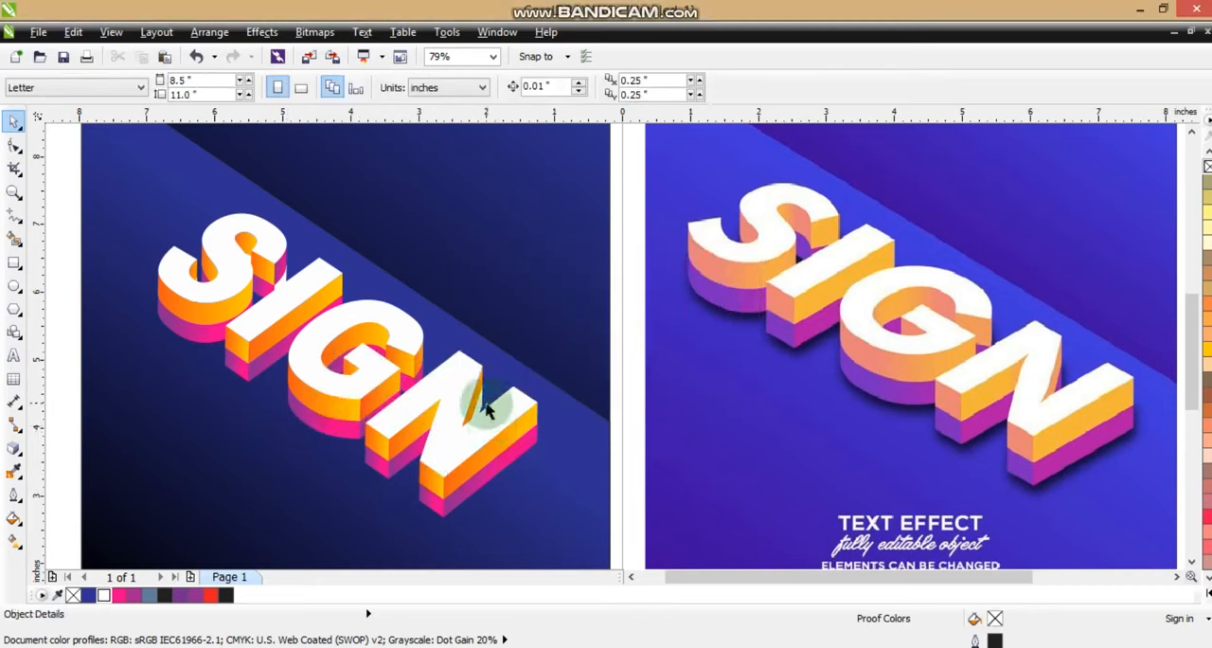
Copy the purple-to-pink gradient fill to the white lower piece inside the N's notch
left_click(485, 409)
key("ctrl+shift+a")
left_click(624, 360)
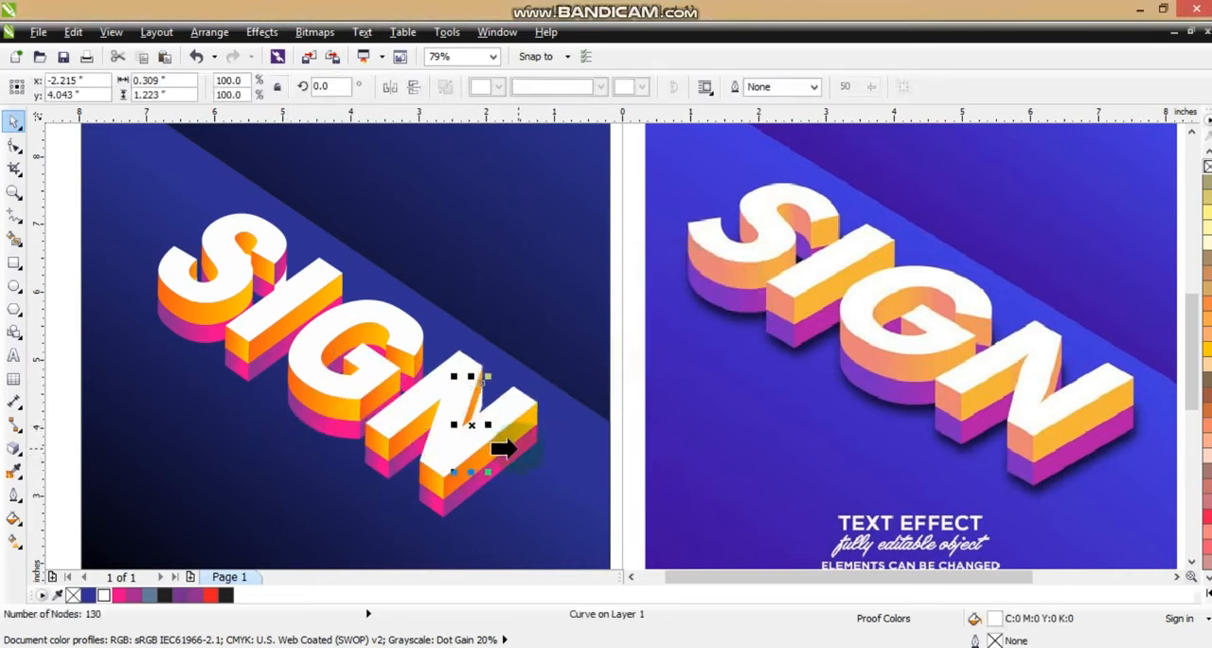
left_click(617, 468)
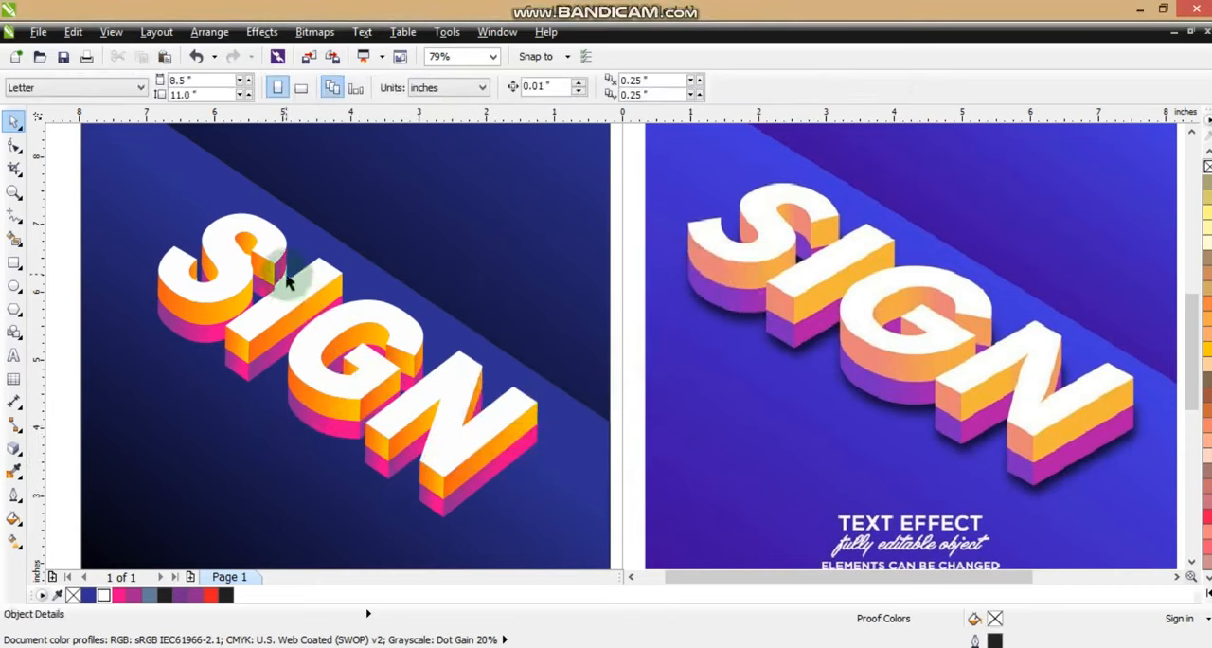
mouse_move(282, 272)
left_mouse_down()
mouse_move(321, 281)
mouse_move(292, 273)
left_mouse_up()
key("ctrl+z")
key("Escape")
key("ctrl+z")
key("ctrl+z")
Copy the purple-to-pink gradient fill onto the white lower end piece of the S
key("ctrl+shift+a")
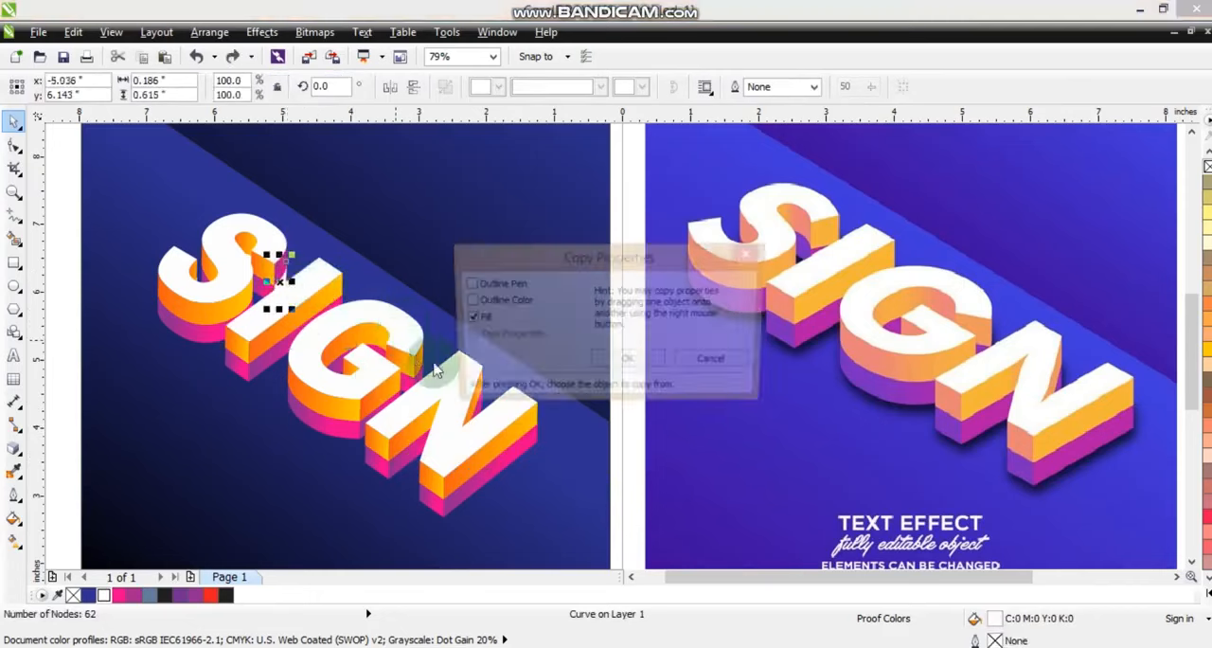
left_click(627, 358)
left_click(280, 270)
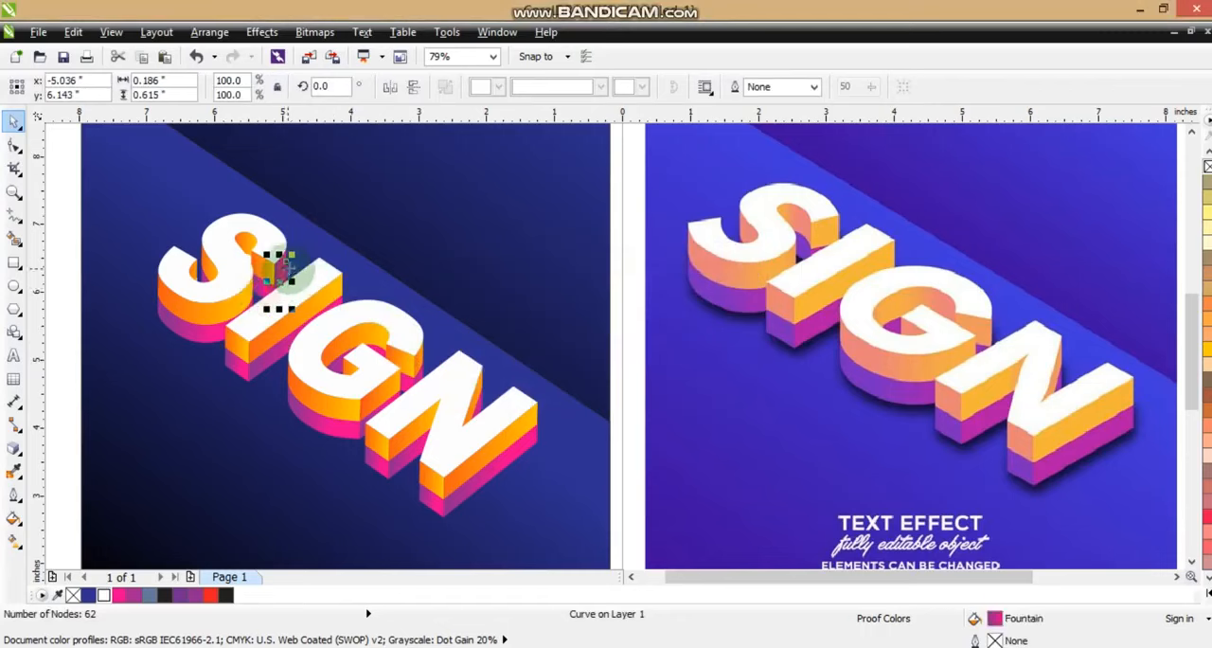
Copy the red-to-yellow gradient fill from the adjacent upper side onto the upper end piece of the S
left_click(284, 267)
key("ctrl+shift+a")
left_click(629, 361)
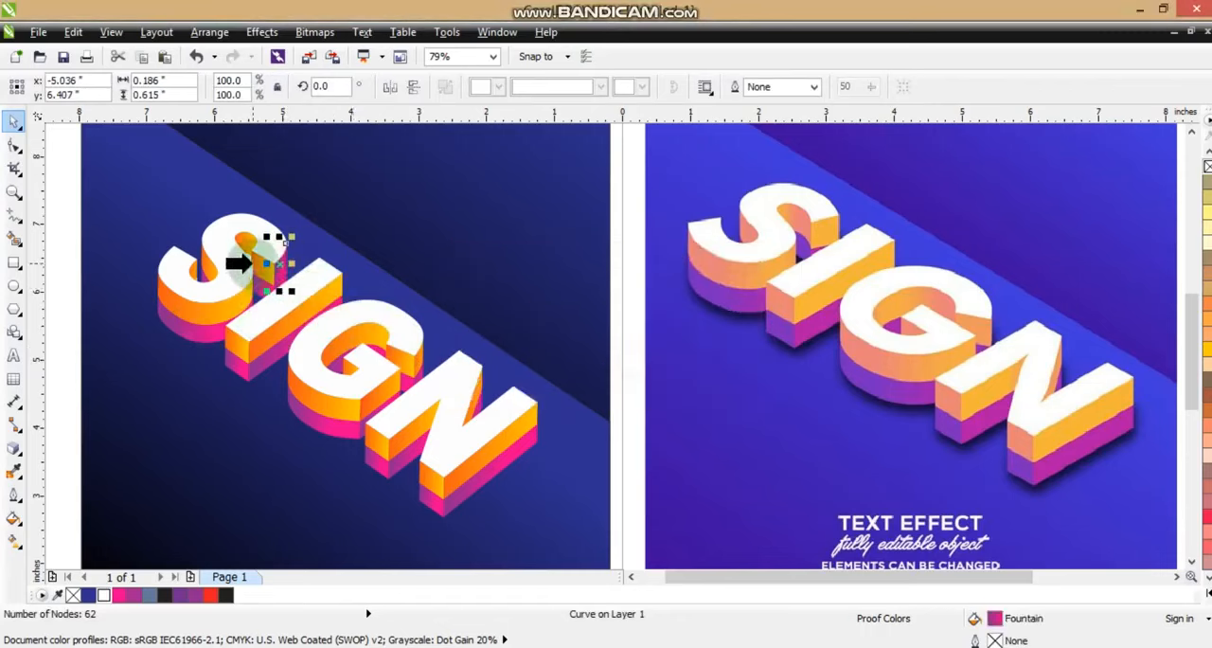
left_click(257, 263)
key("Escape")
Group all the lettering pieces into one object and select the group
scroll(430, 436, "down", 3)
left_click_drag(198, 222, 927, 553)
key("shift+F2")
left_click(155, 241)
left_click_drag(152, 217, 584, 515)
left_click_drag(465, 446, 450, 428)
left_click_drag(534, 486, 555, 503)
left_click(157, 377)
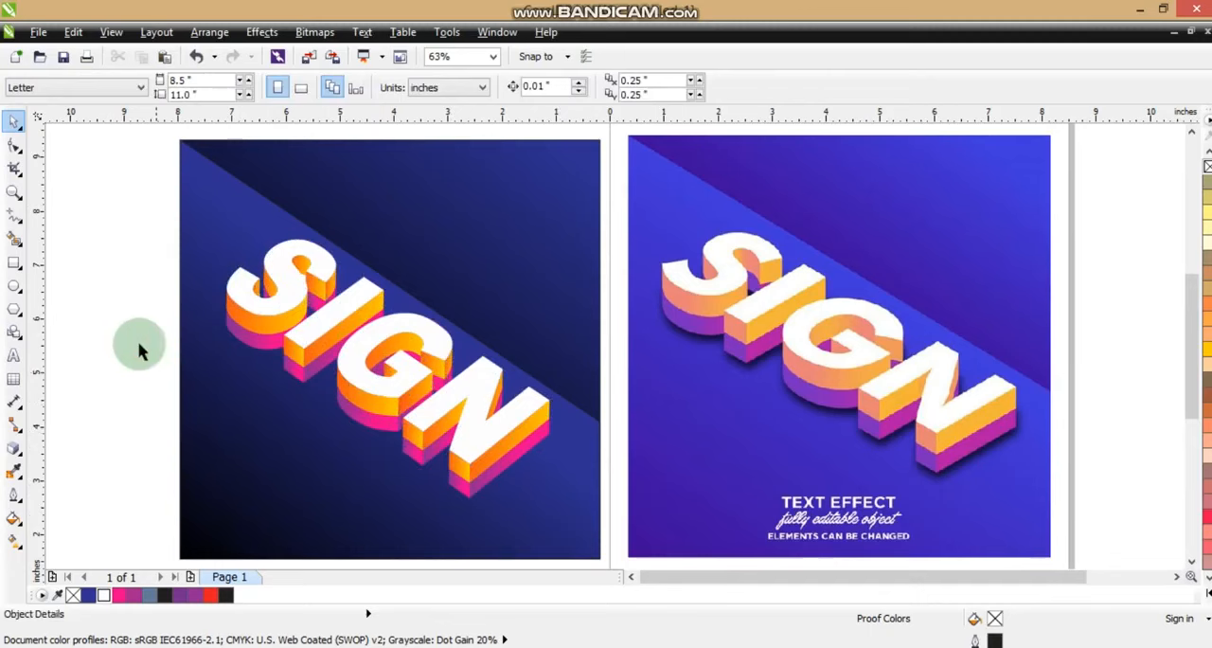
left_click_drag(113, 217, 581, 515)
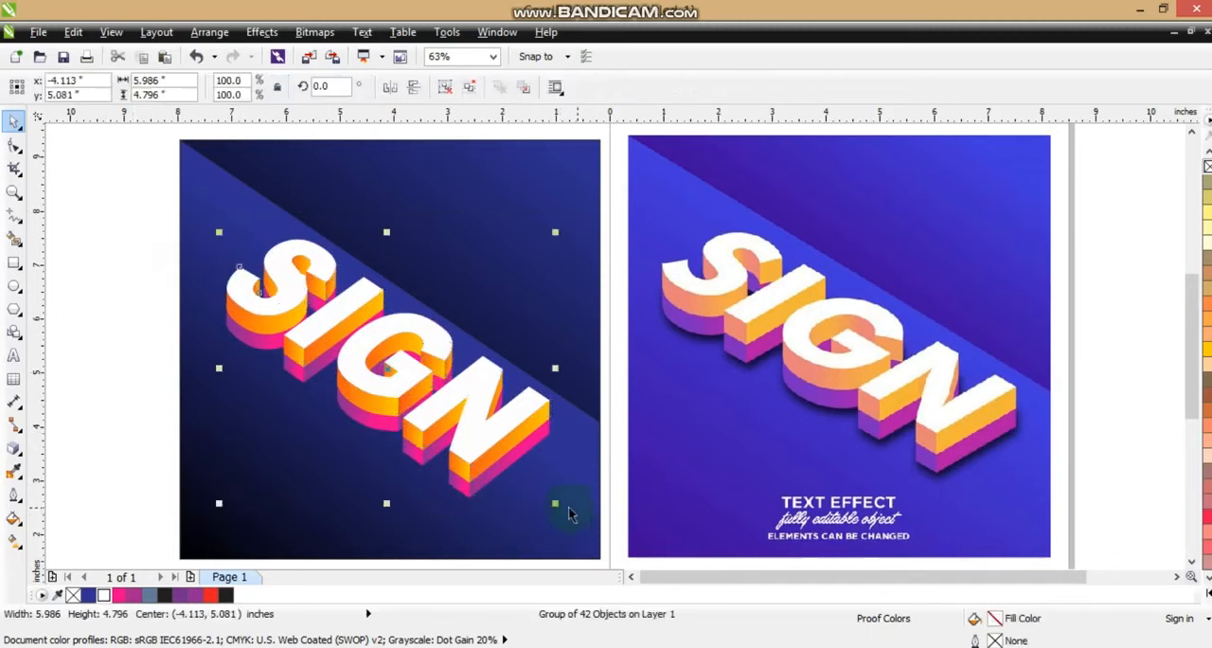
Add a black drop shadow cast slightly below the lettering group, with opacity 76, feathering 15 and Multiply mode
left_click(13, 447)
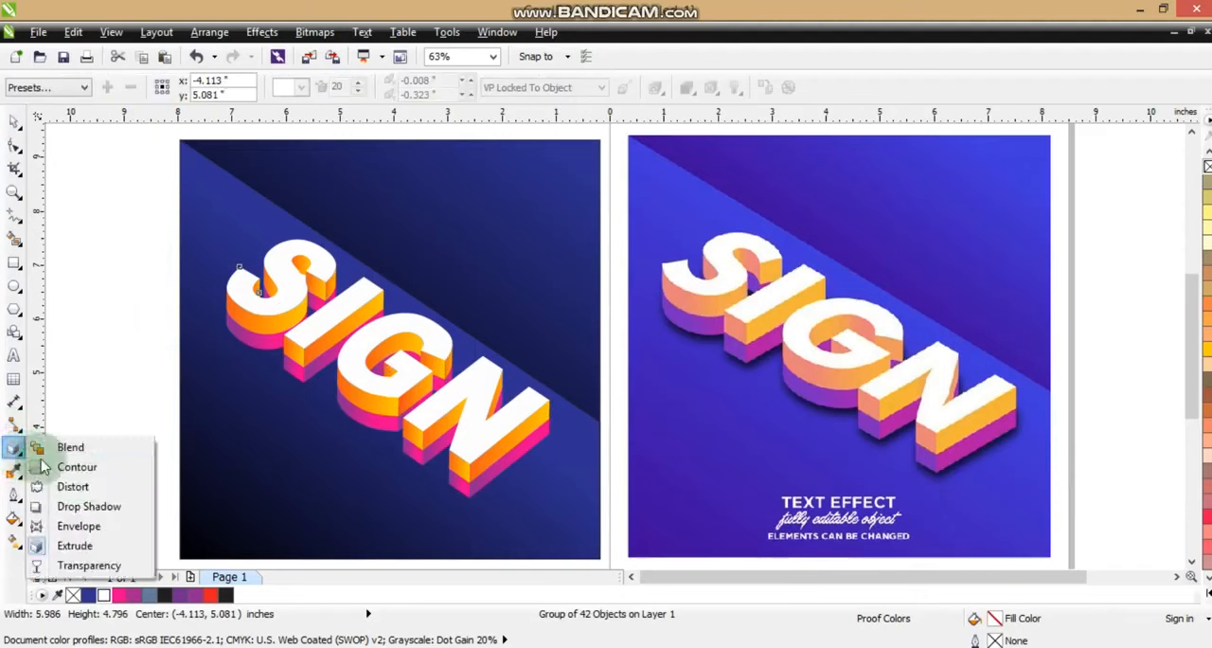
left_click(68, 505)
left_click_drag(375, 461, 368, 455)
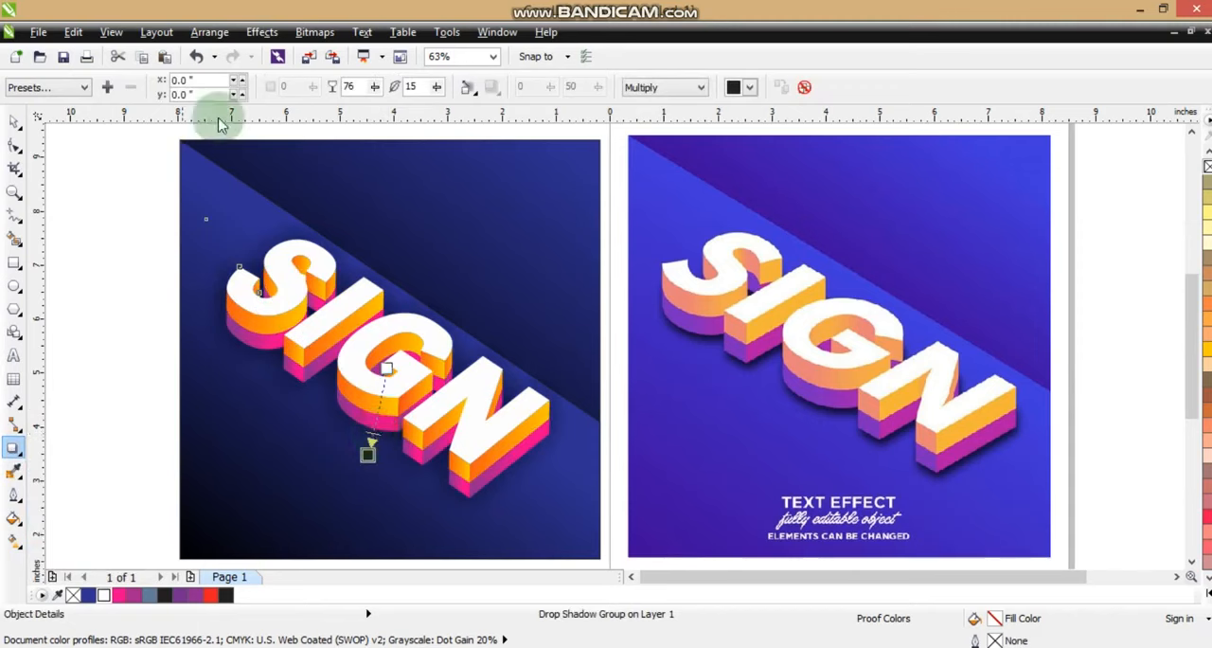
Break the drop shadow group apart so the shadow is separate from the lettering group
left_click(209, 31)
left_click(244, 231)
left_click(17, 125)
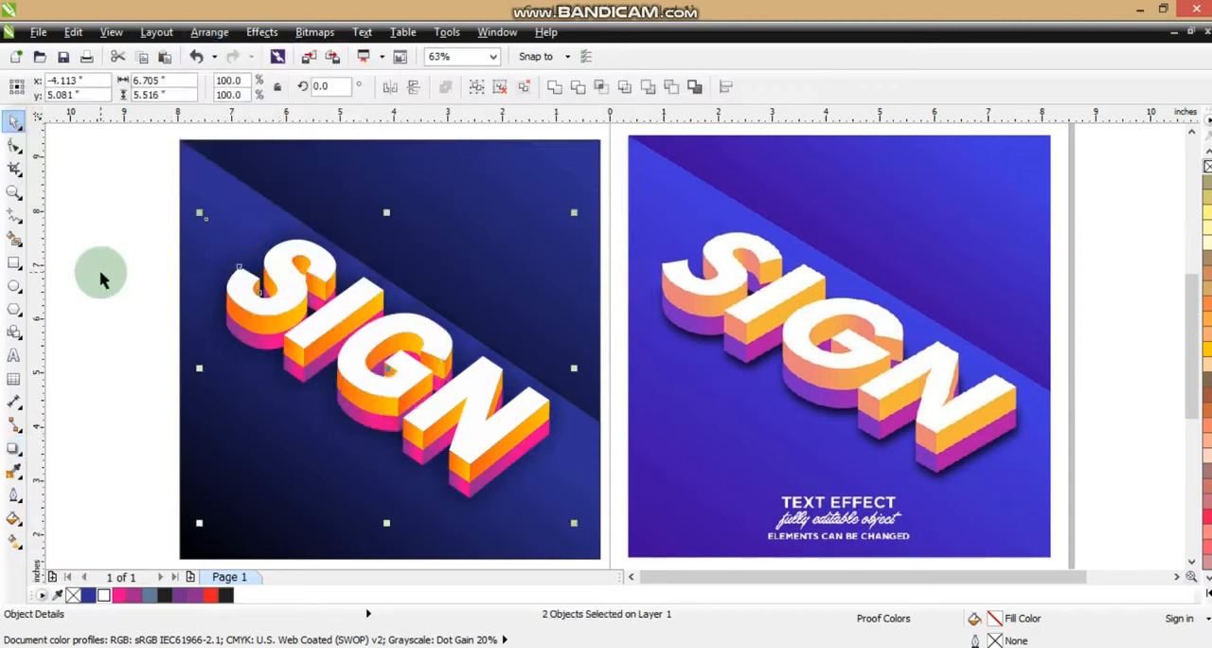
left_click(87, 322)
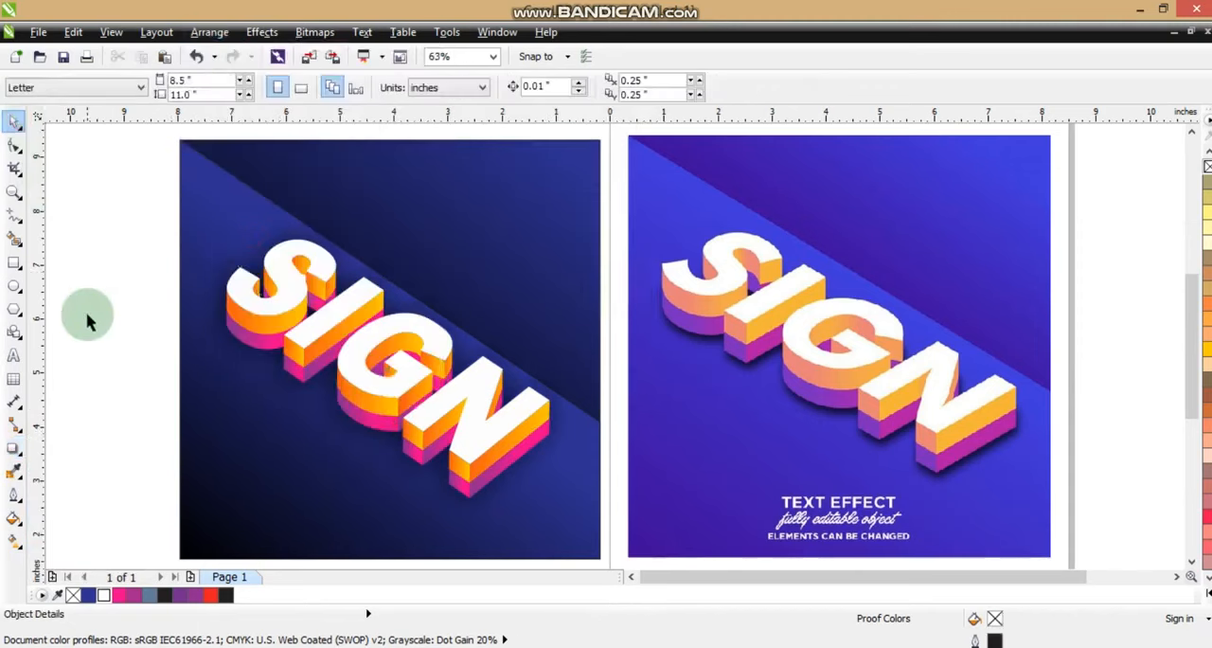
Ungroup the SIGN lettering group into its individual pieces
left_click(15, 192)
left_click_drag(257, 238, 392, 332)
key("space")
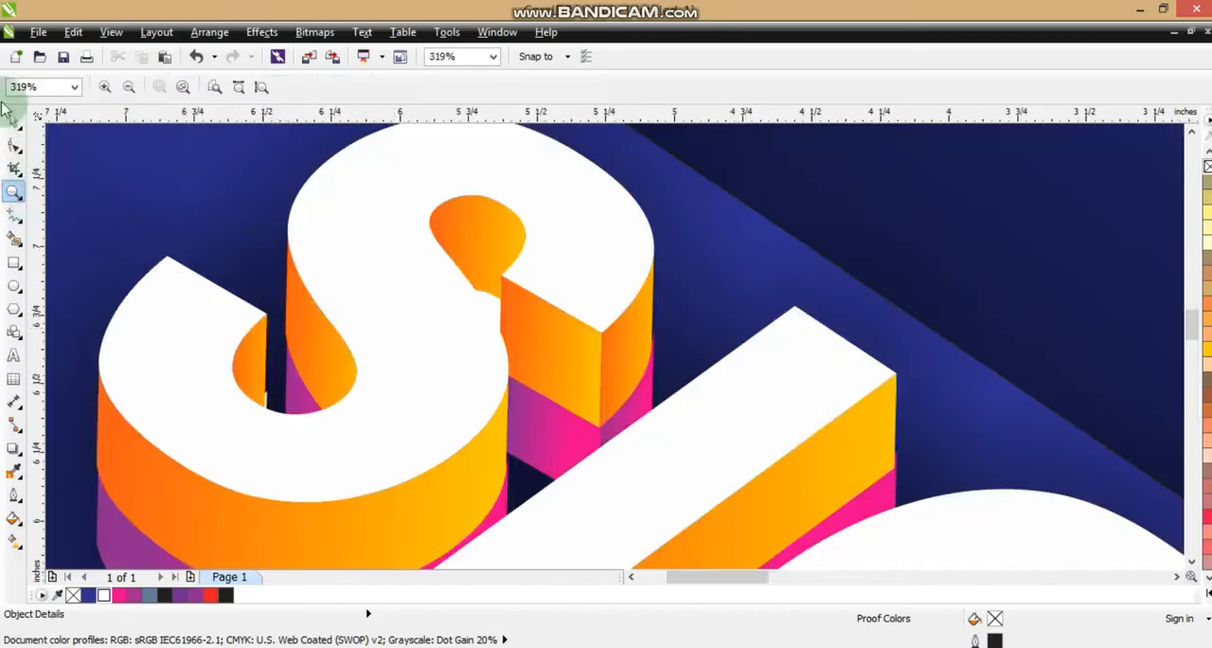
left_click(493, 310)
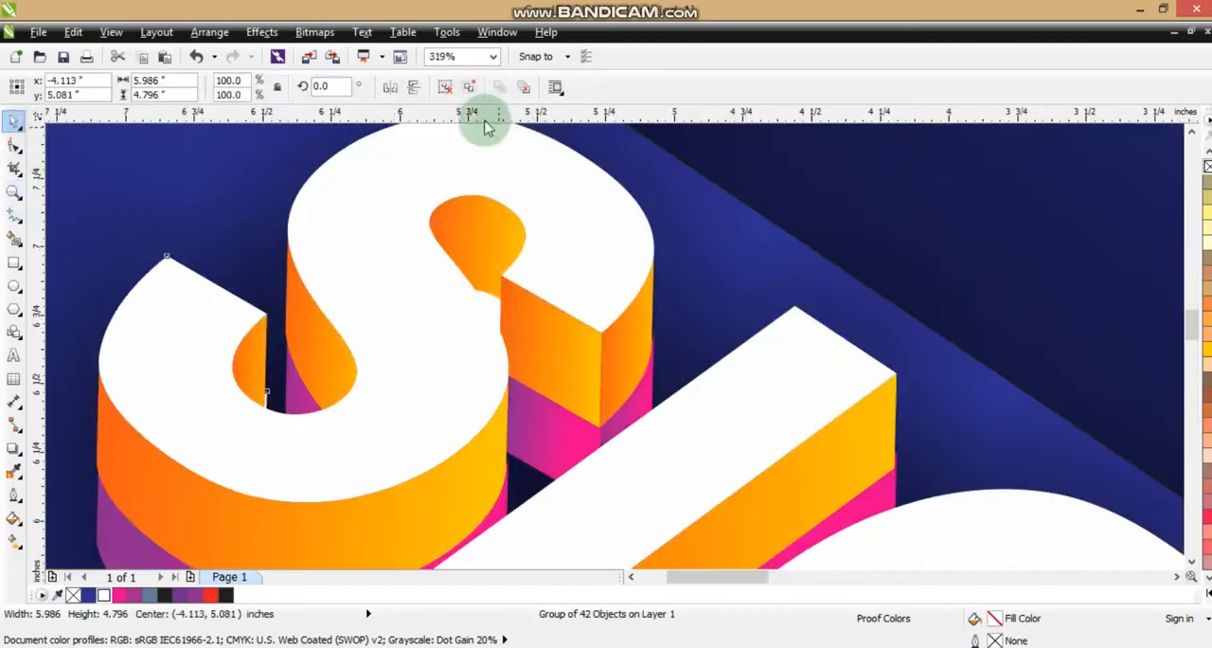
left_click(448, 89)
key("Escape")
Copy the purple-to-pink gradient fill from the adjacent lower side onto the white inner piece beside the middle of the S
left_click(490, 313)
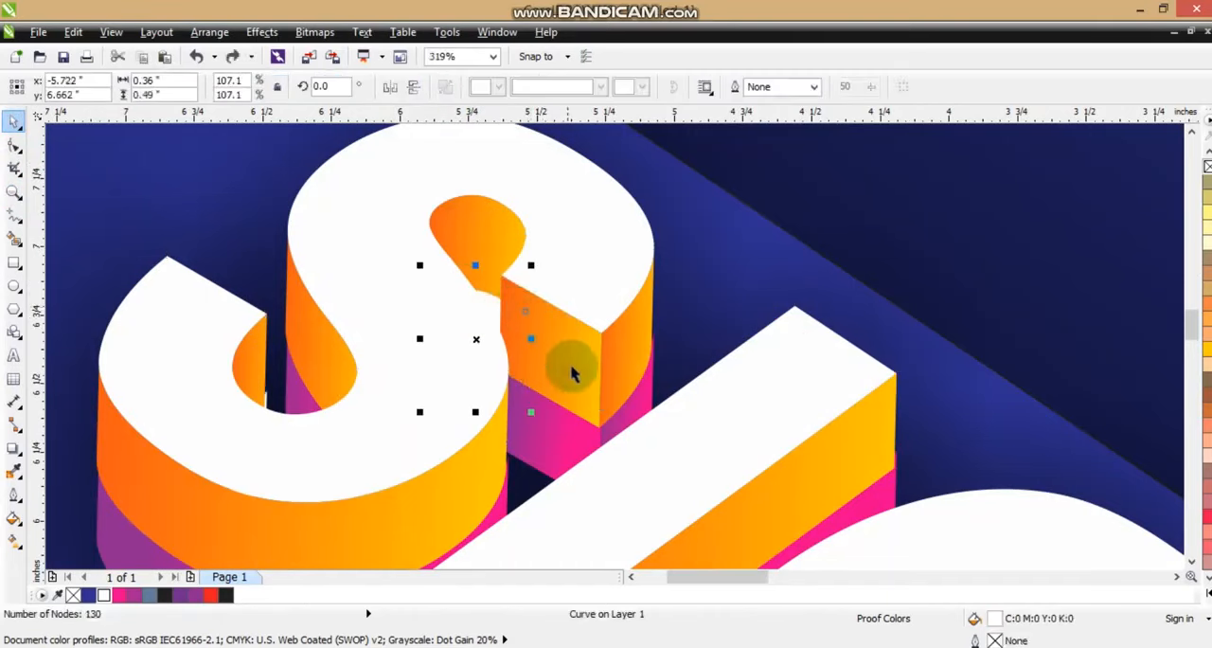
key("ctrl+shift+a")
left_click(545, 433)
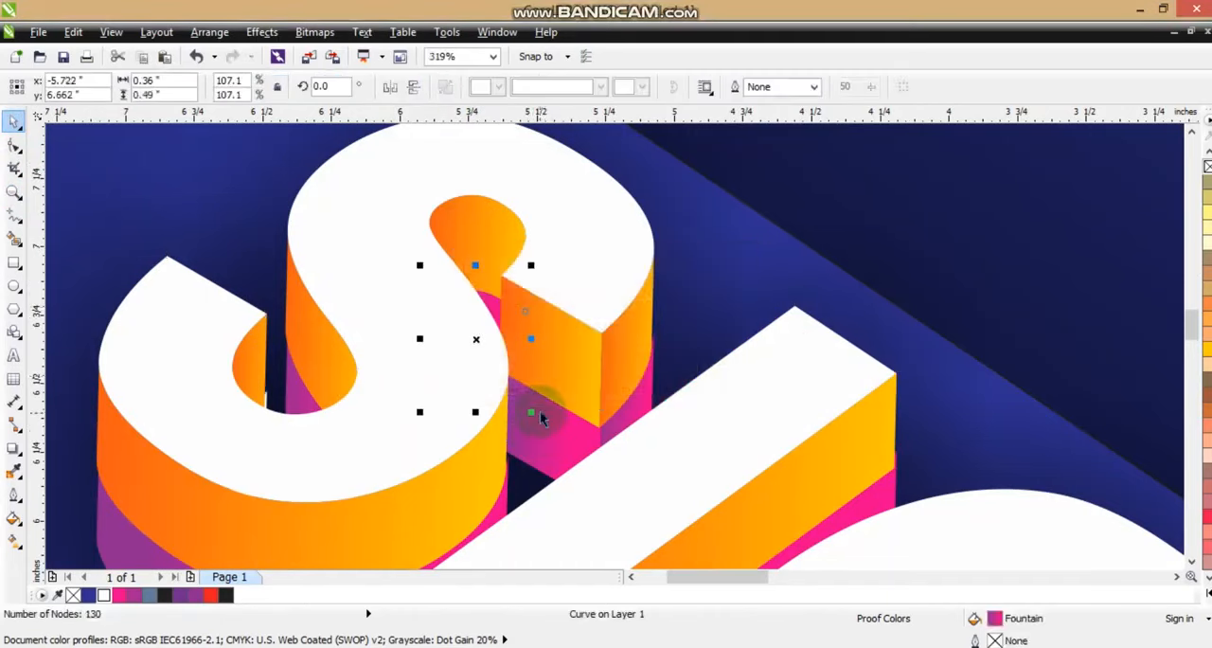
scroll(540, 410, "down", 5)
left_click(671, 336)
scroll(731, 402, "up", 1)
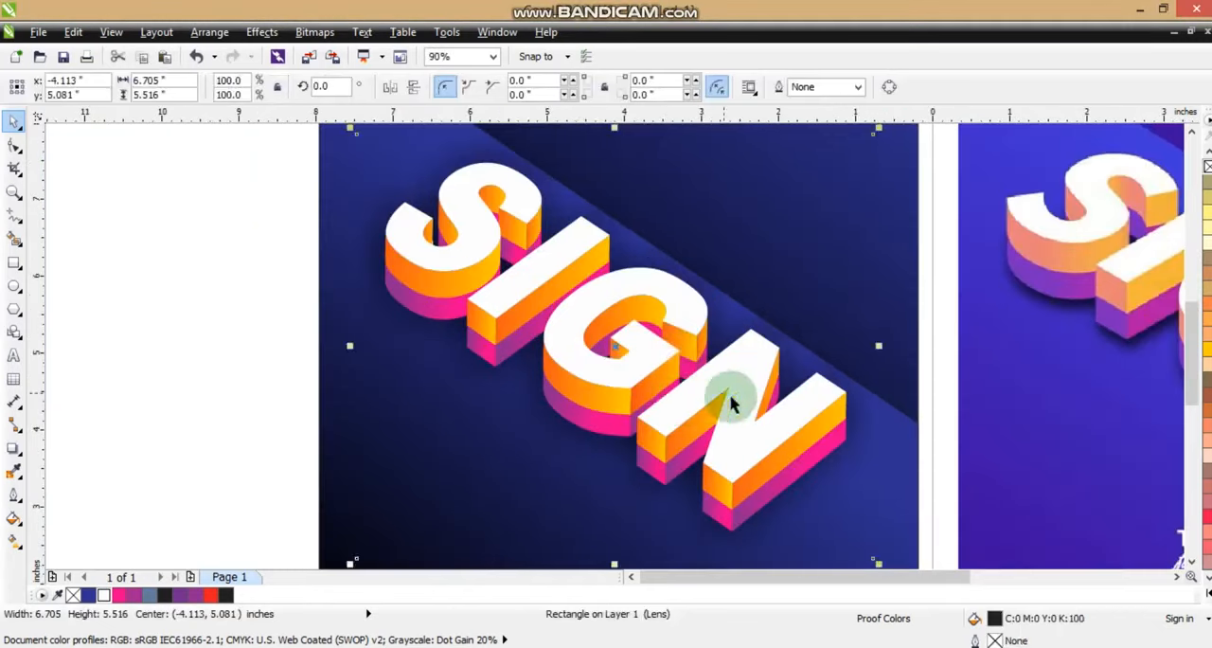
key("Escape")
Weld the white front faces of the letters S, I, G and N into one curve
scroll(731, 402, "down", 3)
left_click_drag(435, 150, 1169, 536)
key("shift+F2")
left_click(1089, 483)
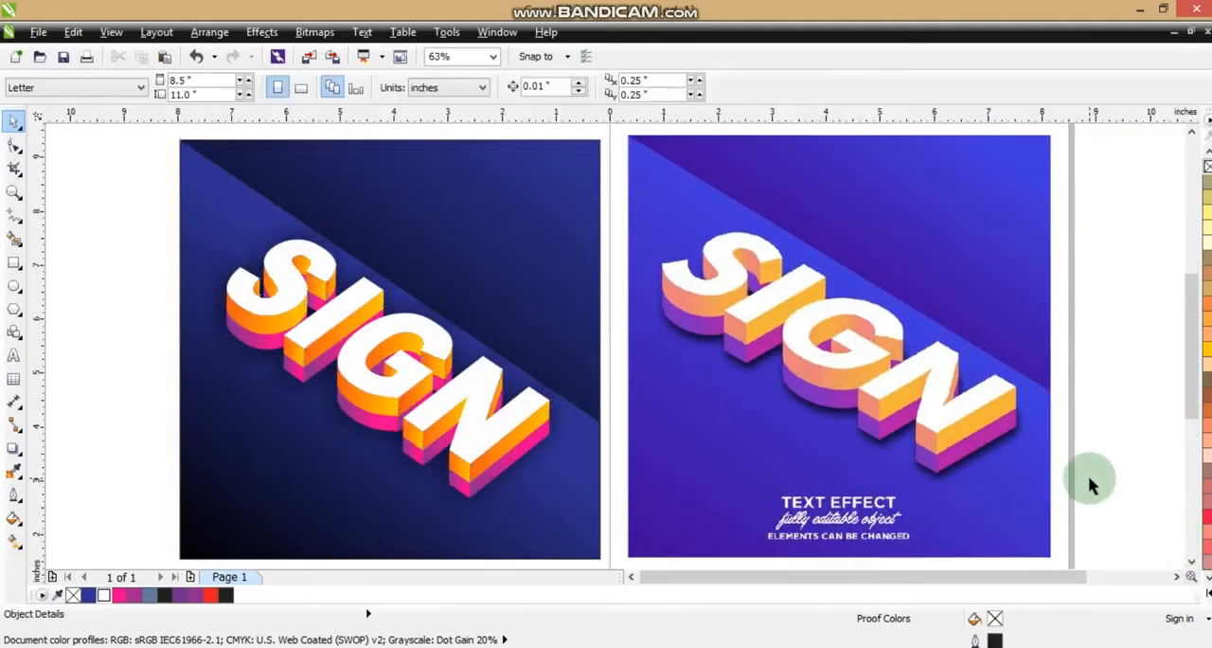
left_click(478, 421)
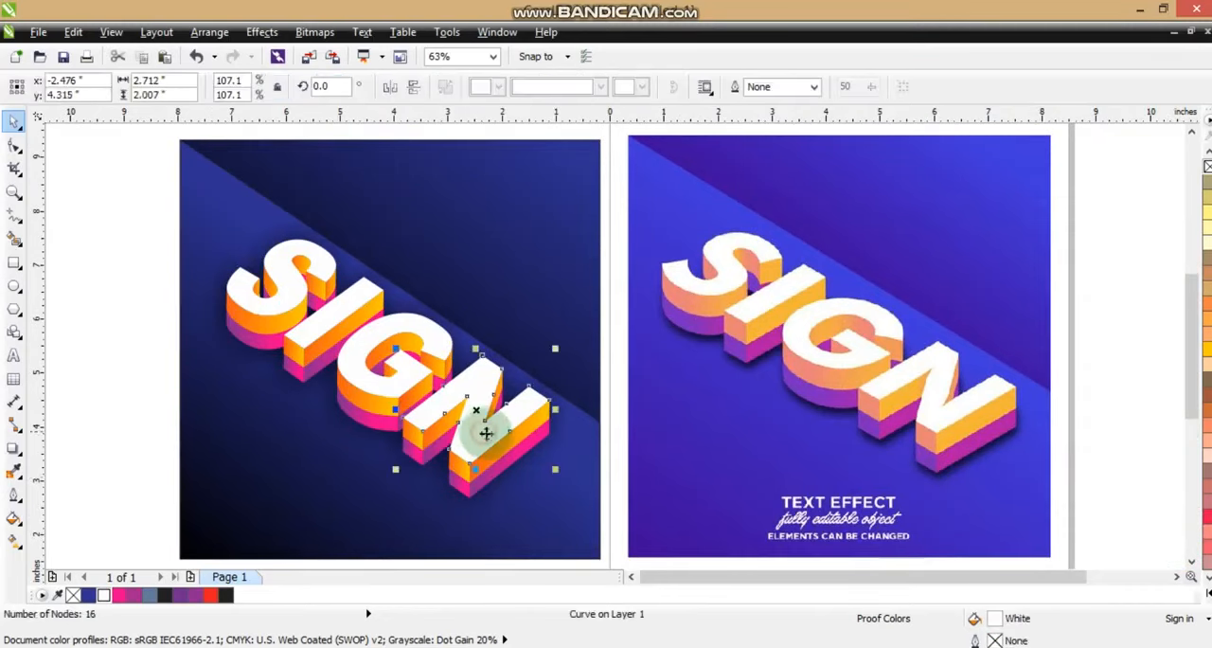
left_click(412, 377, "shift")
left_click(311, 333, "shift")
left_click(263, 301, "shift")
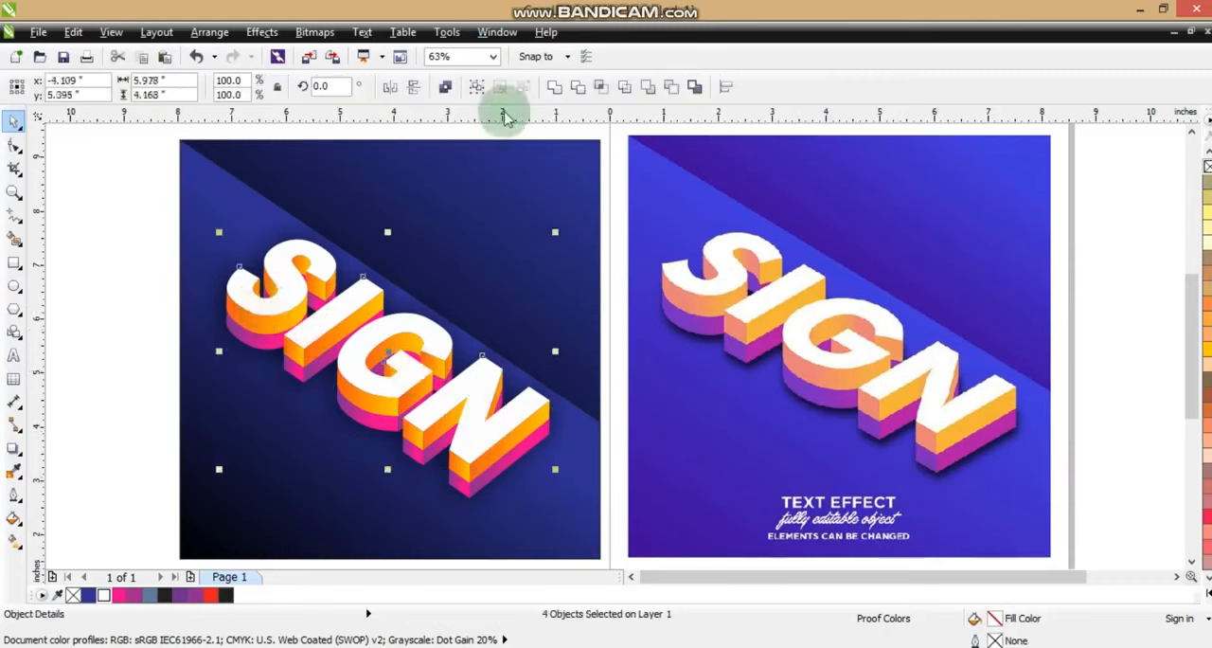
left_click(555, 87)
Fill the welded letter faces with a diagonal linear gradient from white at the upper end to light grey at the lower end
left_click(1198, 587)
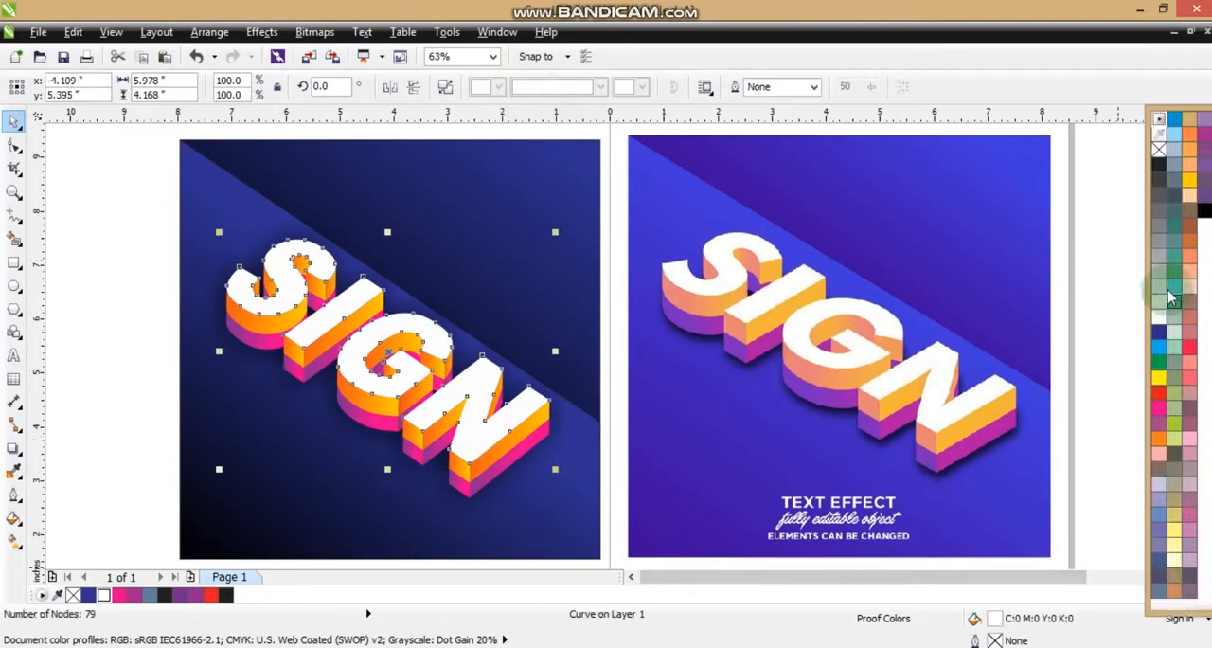
left_click(1163, 311)
key("g")
left_click_drag(441, 323, 374, 398)
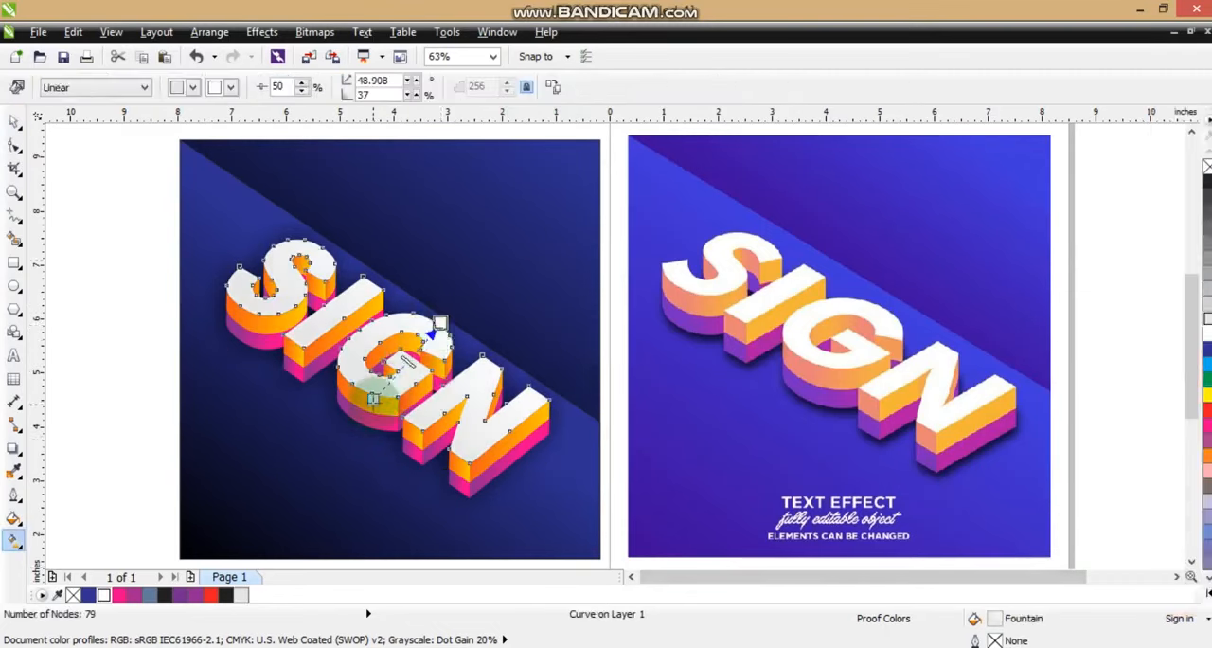
Change the grey end of the letter faces' gradient to pale yellow, extend it farther down and left, and deselect the lettering
left_click(1208, 592)
left_click_drag(1174, 531, 320, 455)
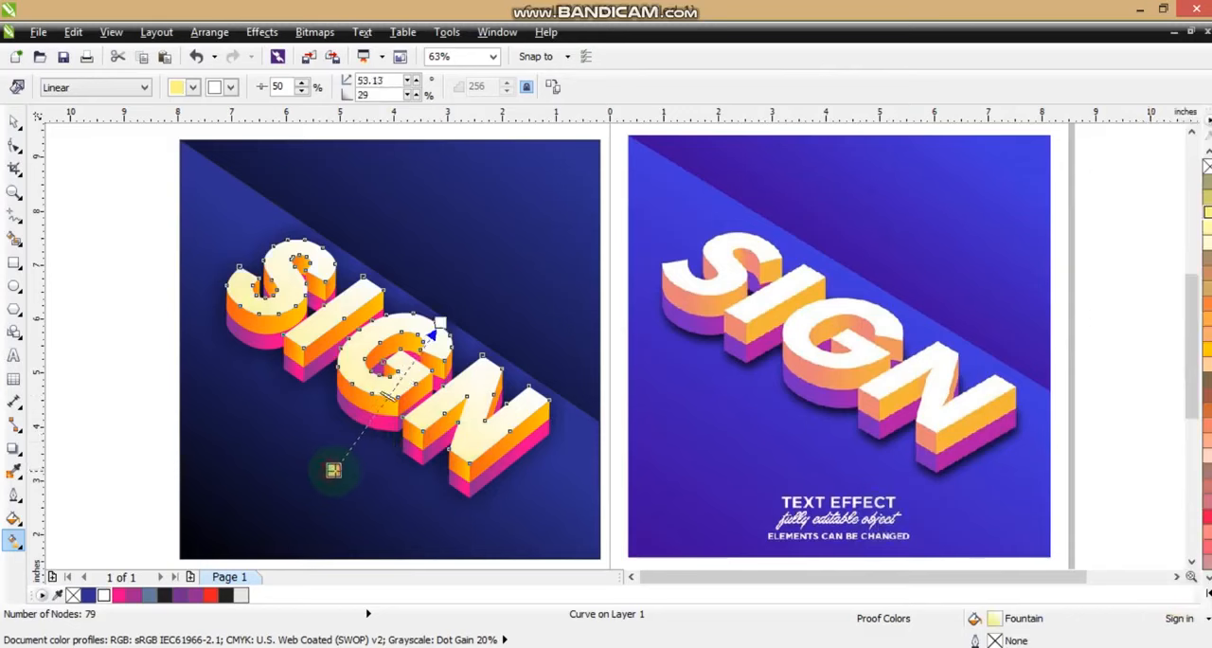
left_click(14, 120)
left_click(119, 313)
left_click(121, 414)
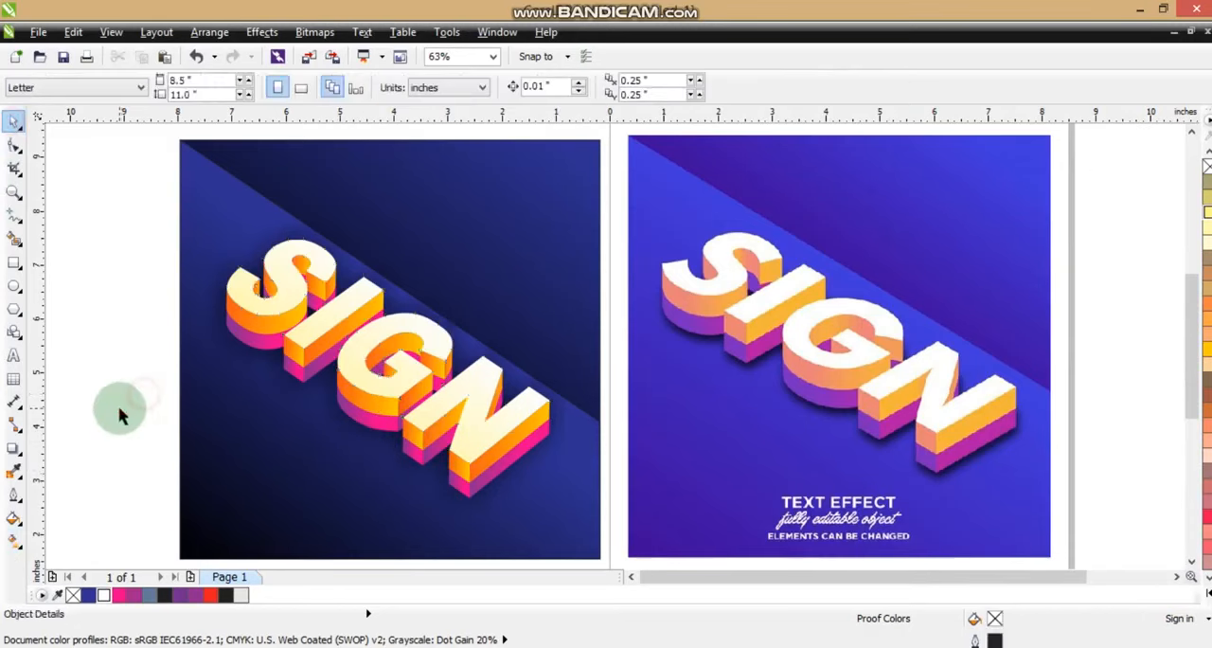